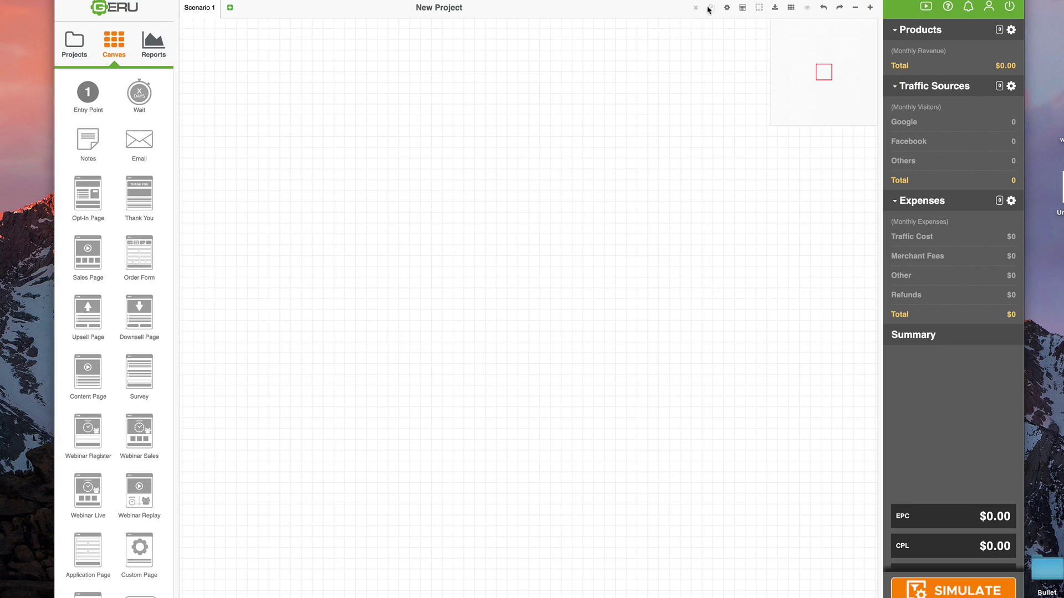
Step: Drop an Opt-In Page onto the empty funnel canvas and box-select it
left_click(727, 8)
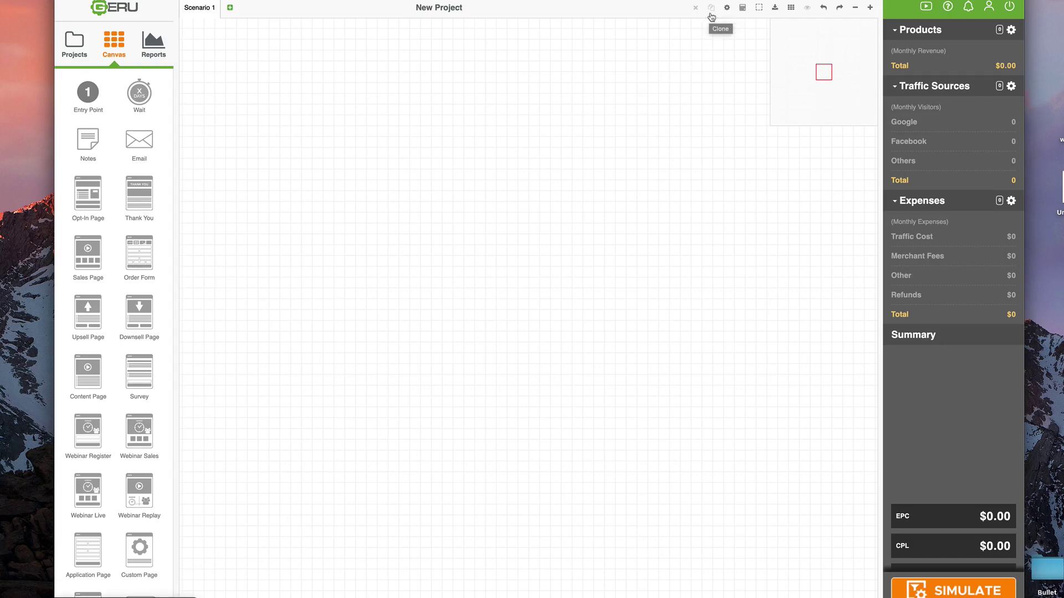
left_click_drag(85, 194, 405, 190)
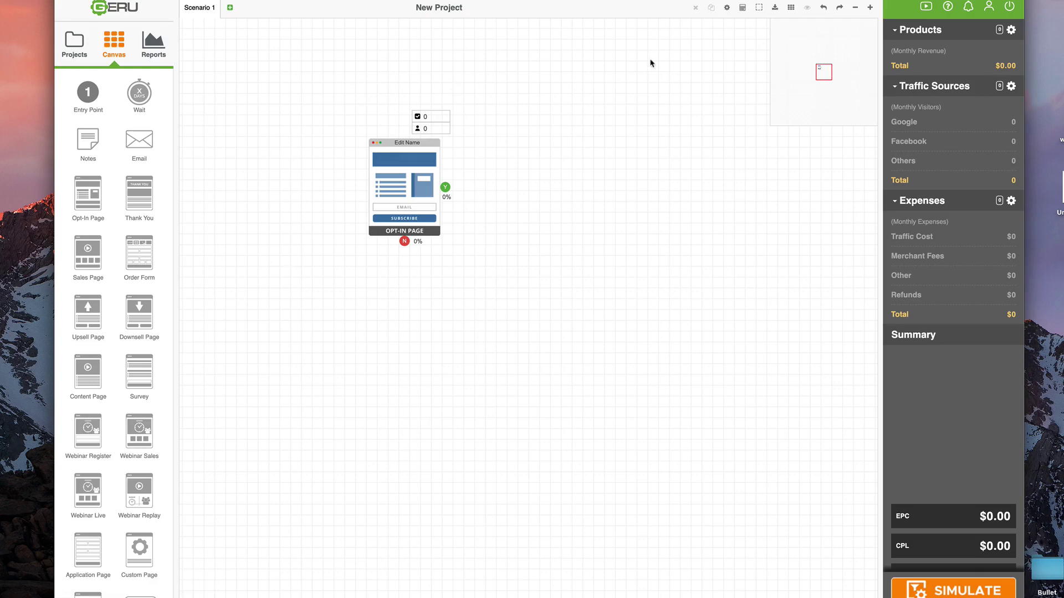
left_click(760, 9)
left_click_drag(342, 112, 554, 314)
Step: Clone the Opt-In Page, then delete the copy and its connector
left_click(711, 8)
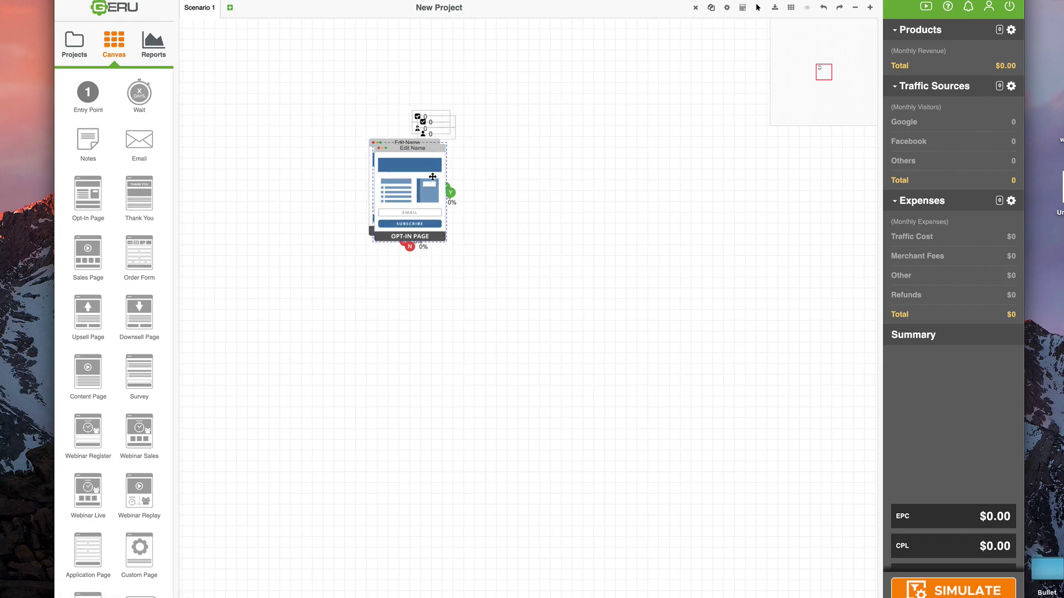
left_click(470, 185)
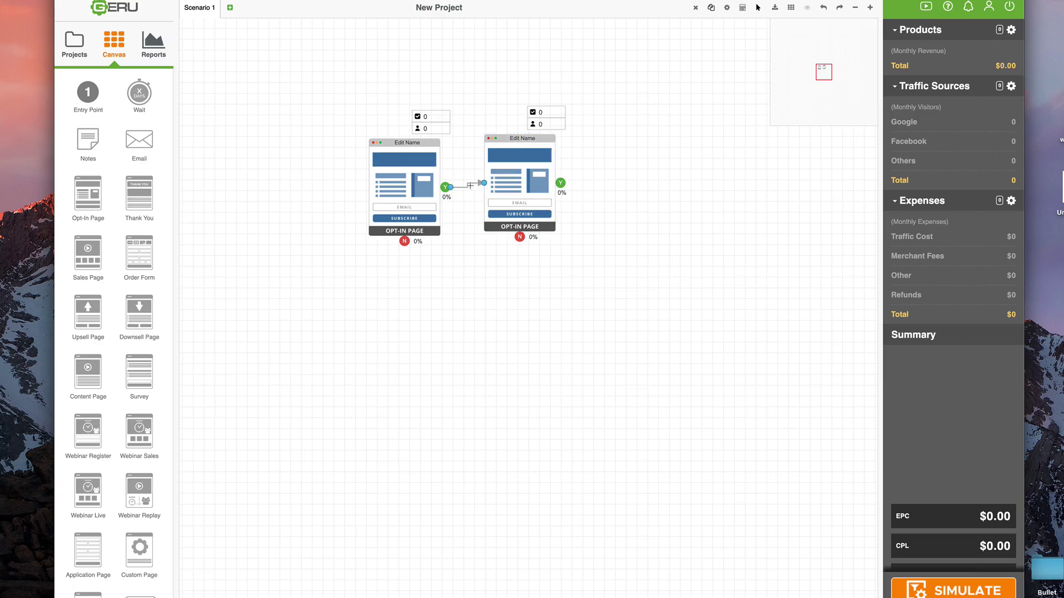
key("Delete")
left_click(526, 180)
key("Delete")
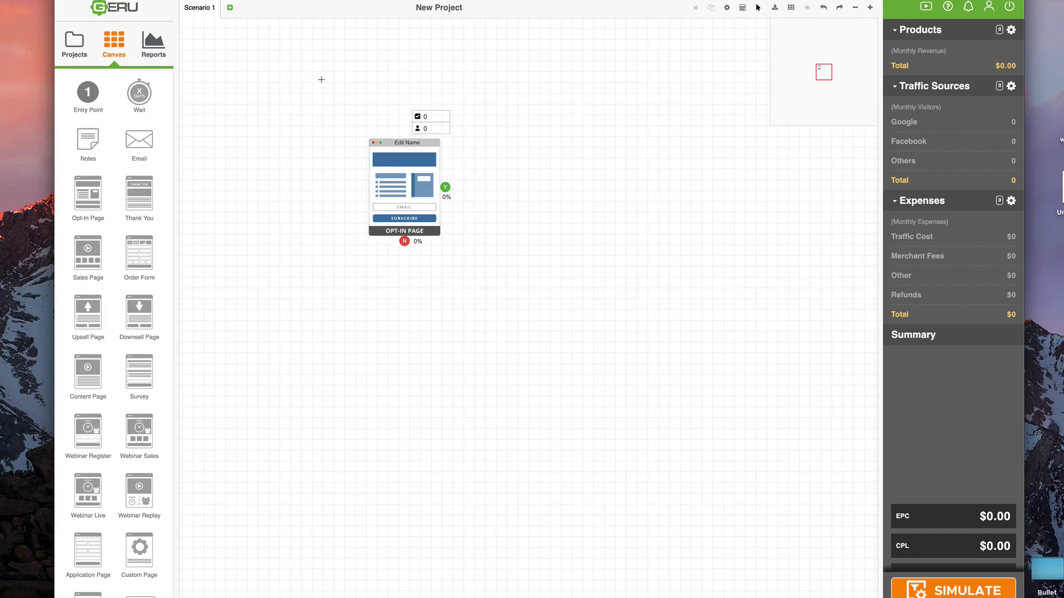
Step: Box-select and clone the Opt-In Page again, then delete the duplicate
key("Escape")
left_click_drag(340, 92, 560, 316)
left_click(711, 7)
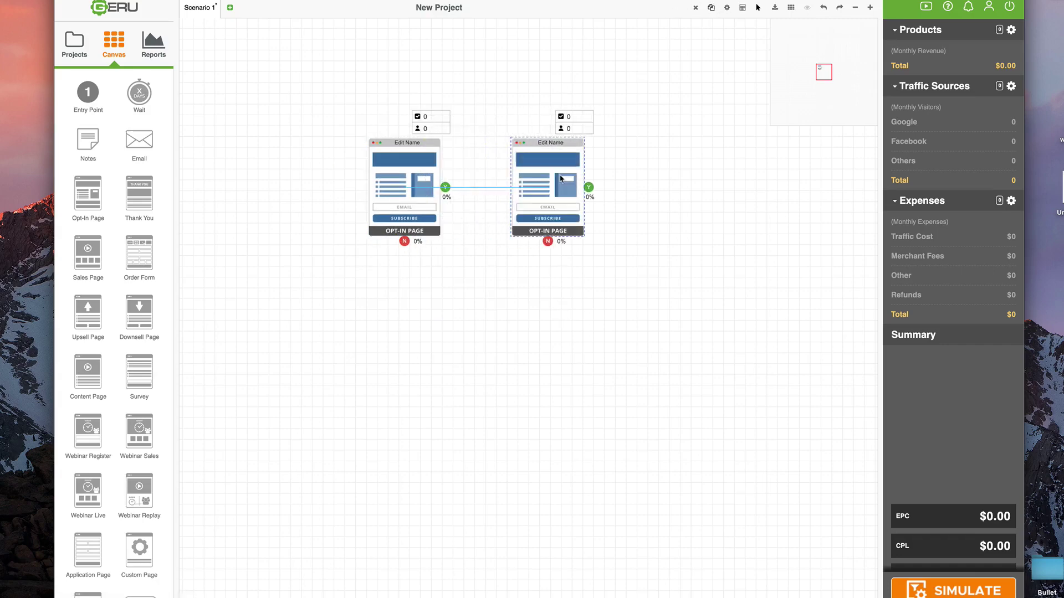
key("Delete")
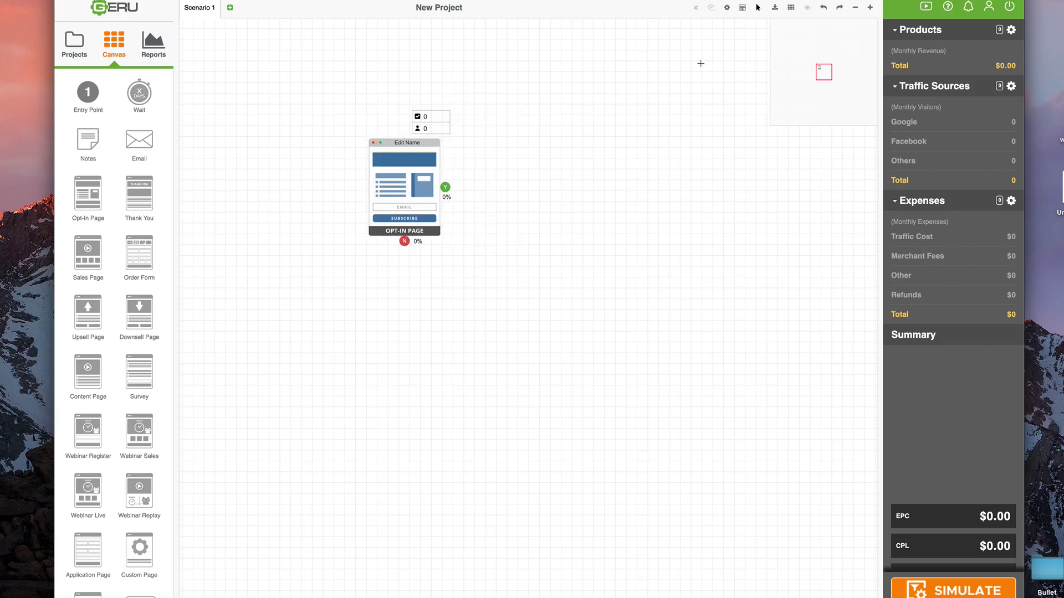
left_click(727, 8)
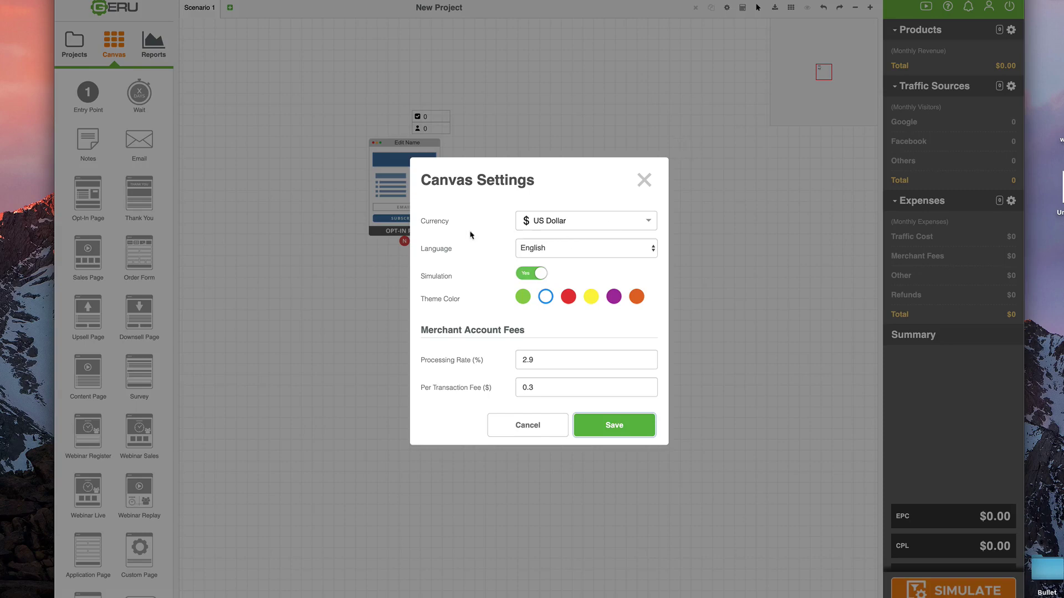
left_click(631, 227)
scroll(579, 248, "up", 10)
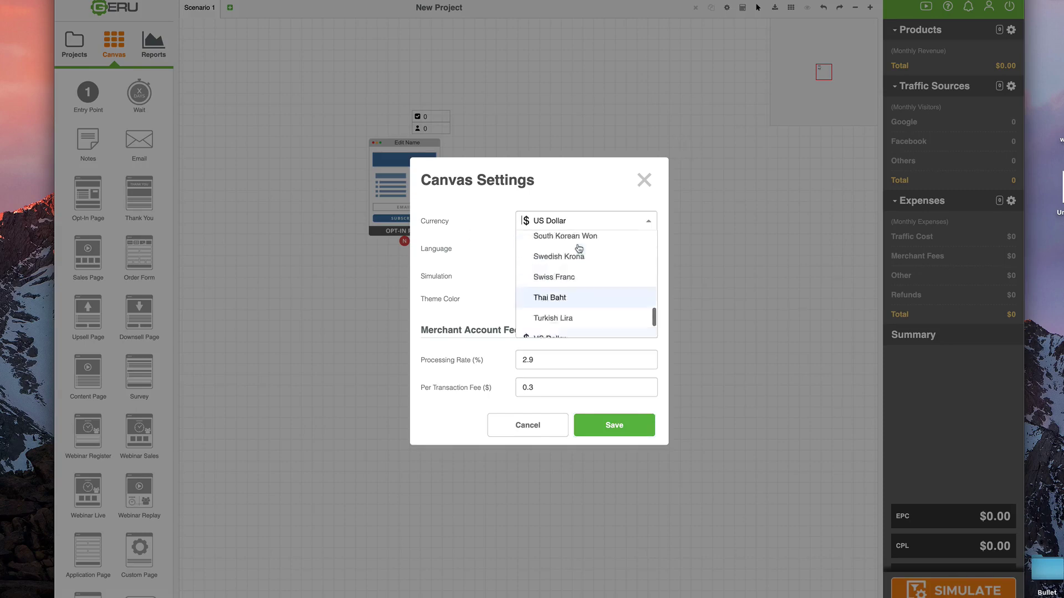
scroll(582, 252, "down", 9)
scroll(582, 251, "down", 2)
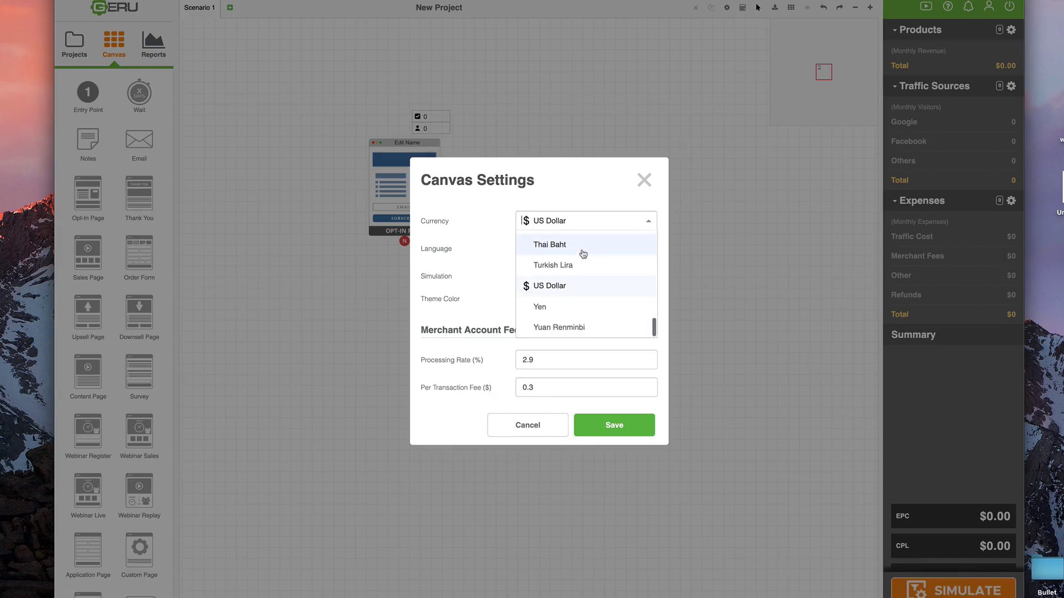
left_click(802, 249)
left_click(802, 249)
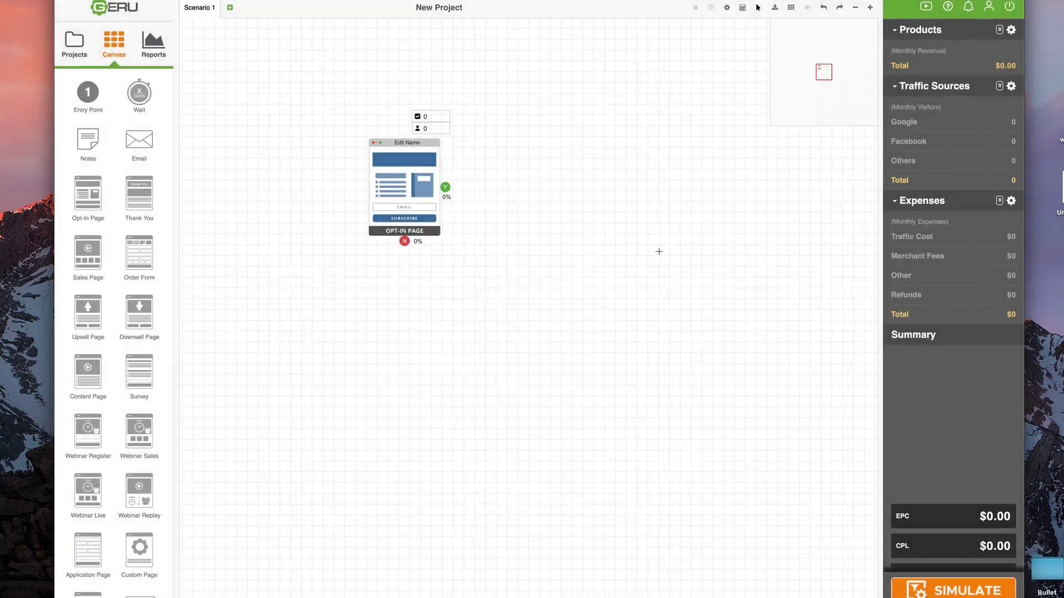
left_click(727, 9)
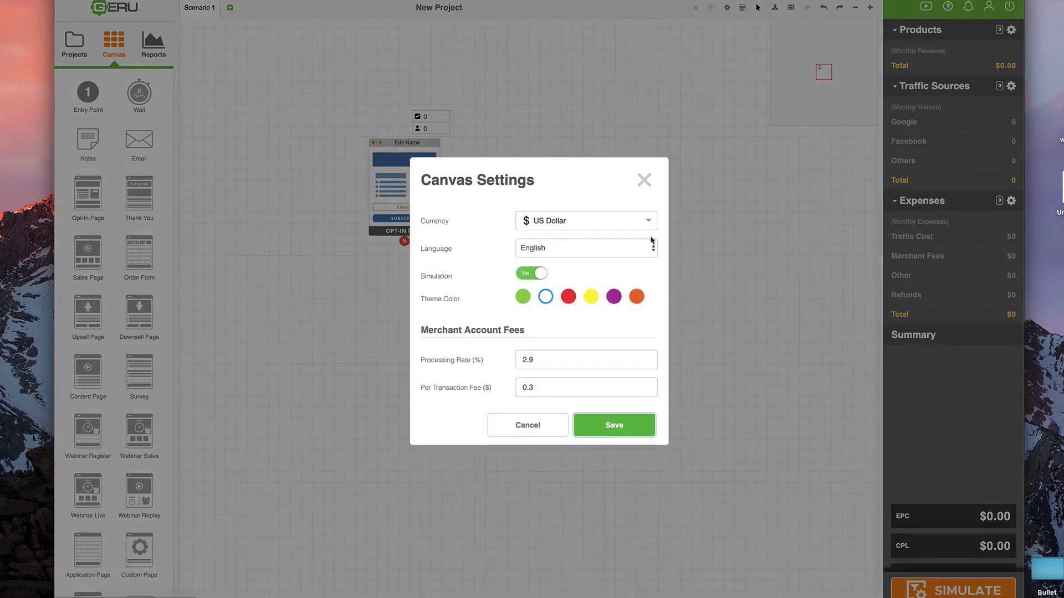
left_click(541, 250)
left_click(541, 249)
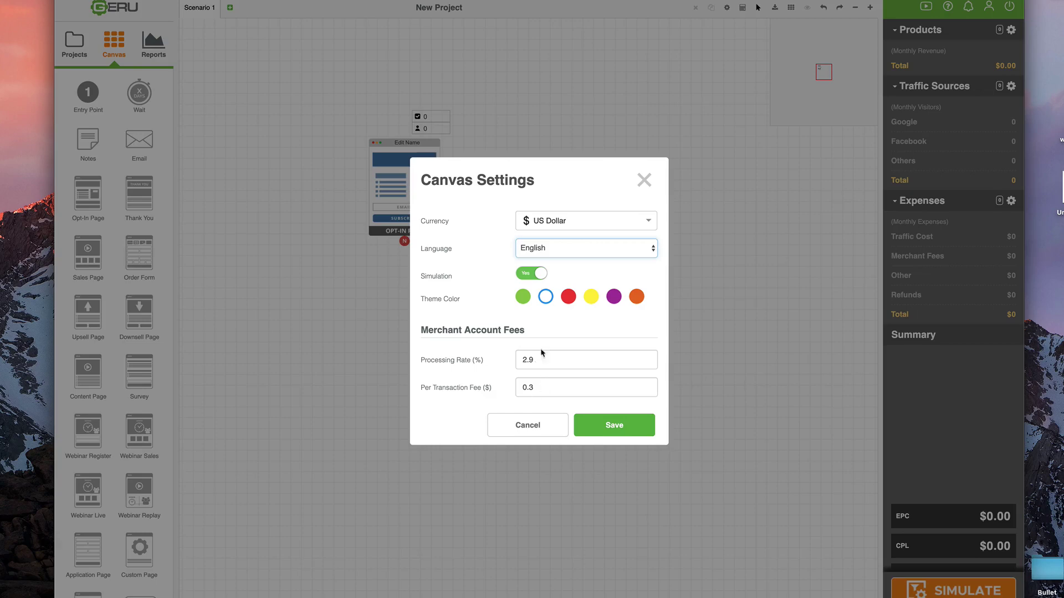
left_click(540, 418)
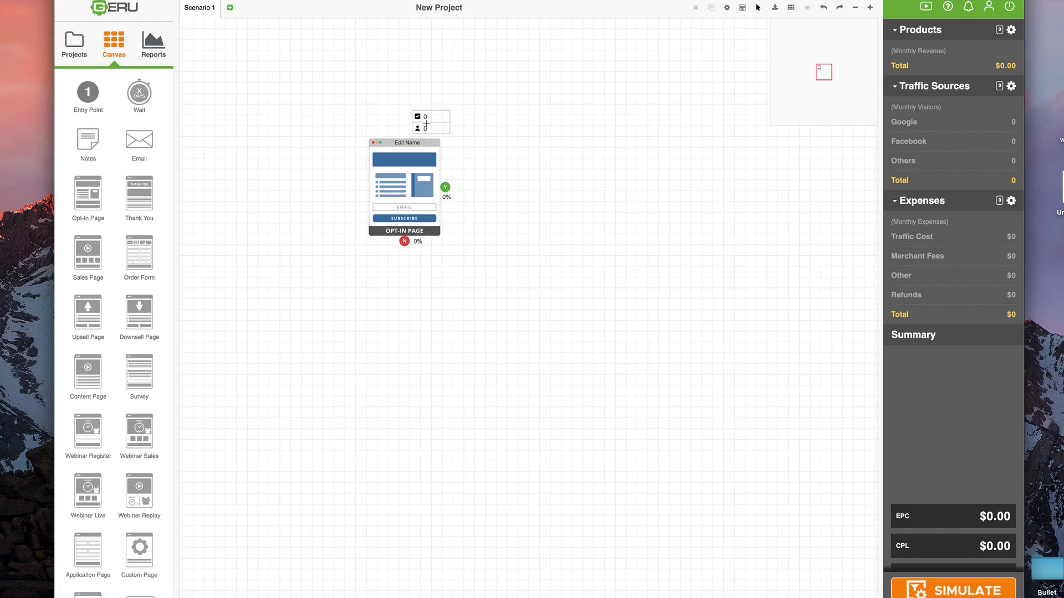
Step: Toggle the stats counters and canvas grid off and back on, and try Create PDF
left_click(743, 8)
left_click(742, 9)
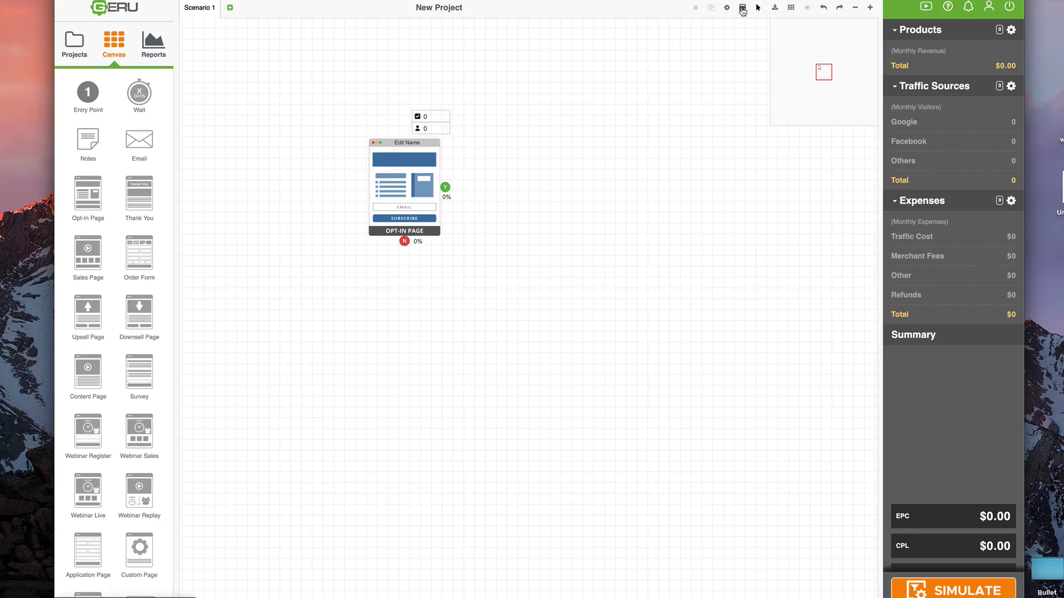
left_click(775, 9)
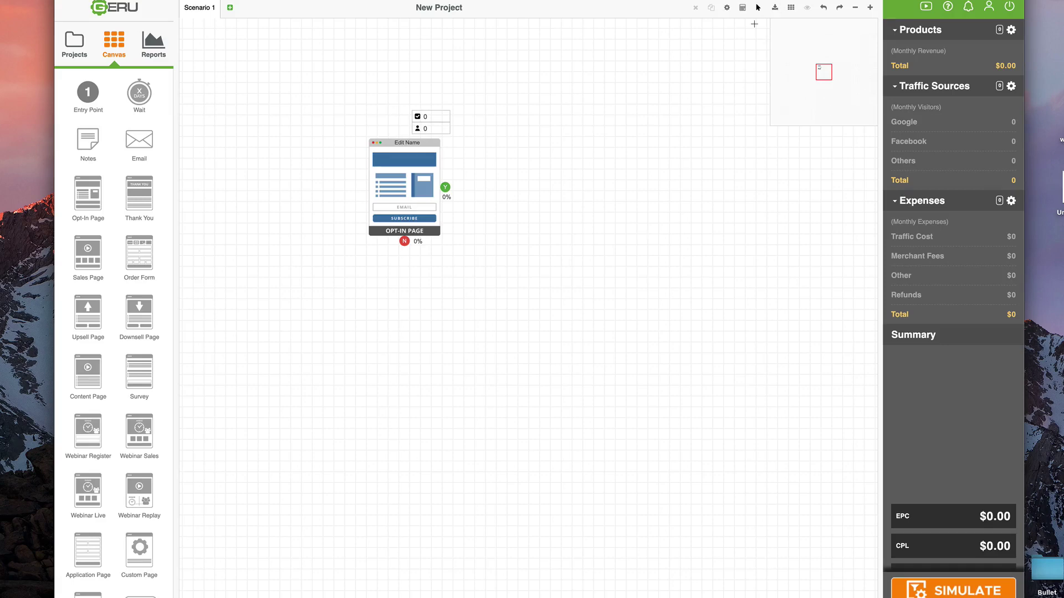
left_click(792, 10)
left_click(789, 10)
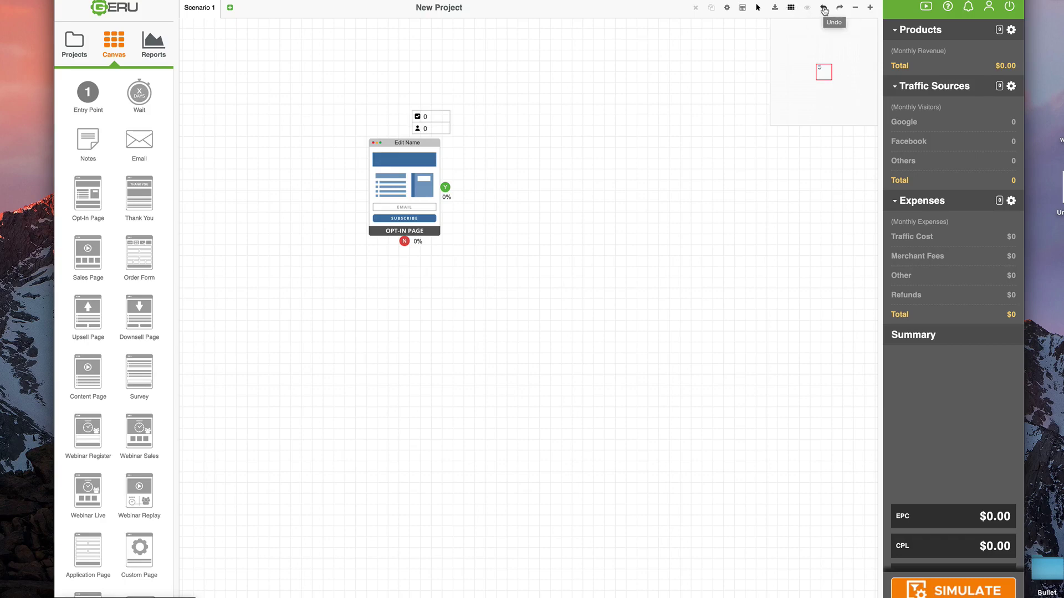
Step: Zoom the canvas in and out, then collapse the overview minimap
left_click(856, 8)
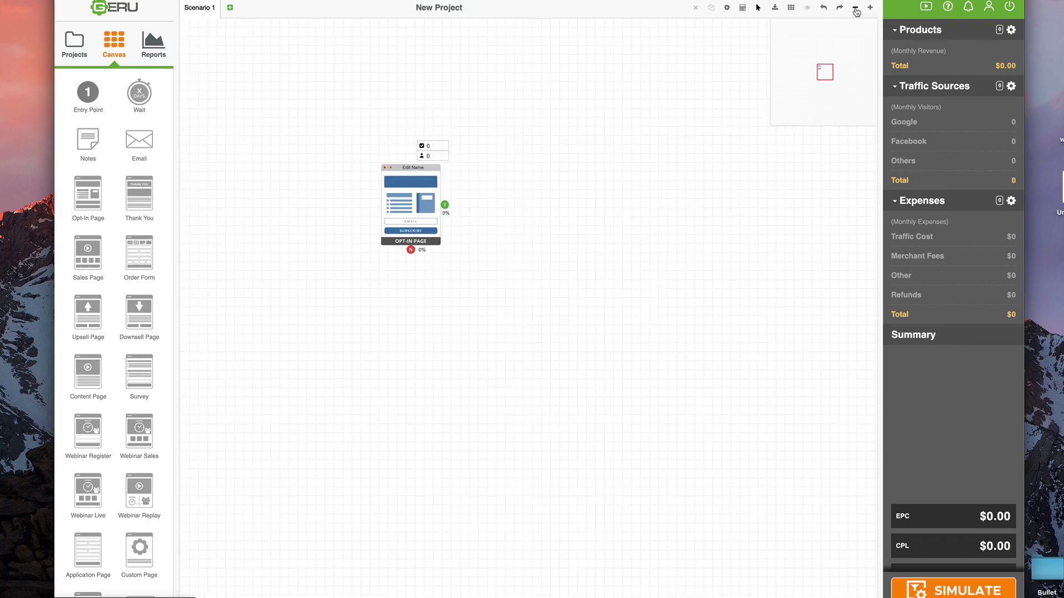
left_click(870, 9)
left_click(870, 8)
left_click(870, 8)
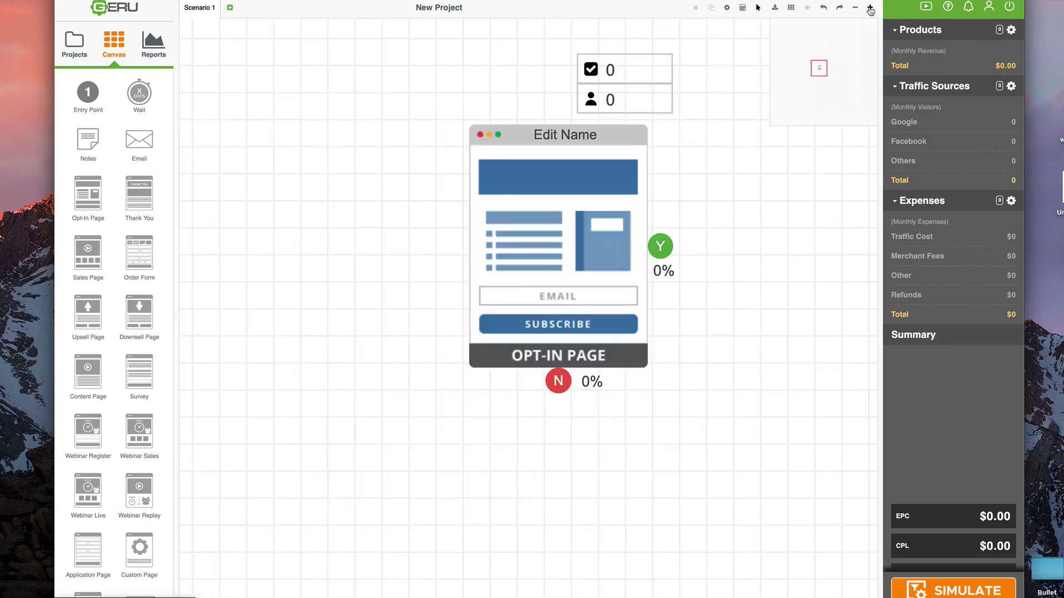
left_click(856, 8)
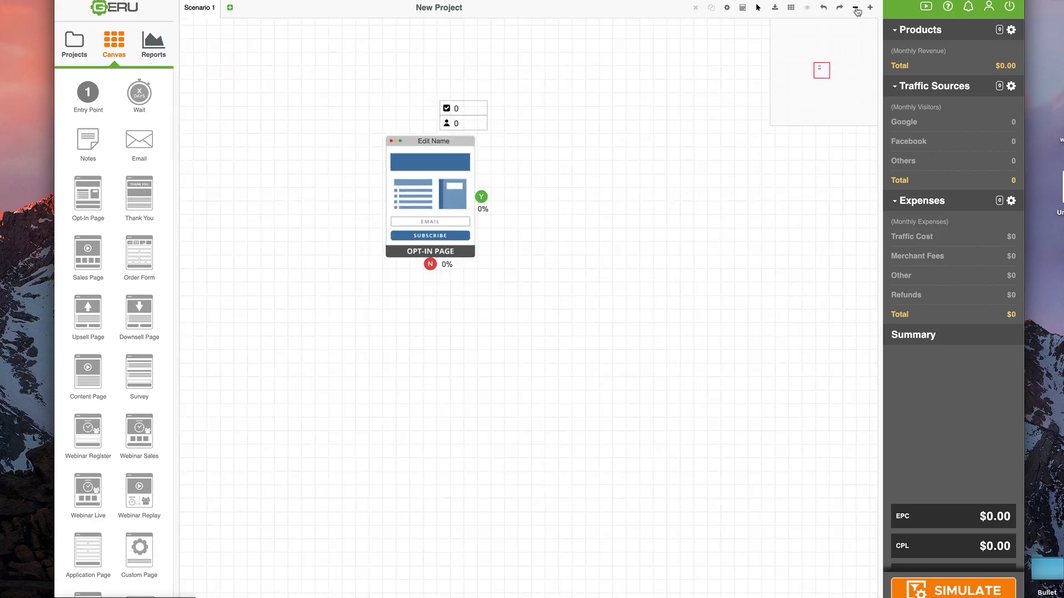
left_click(856, 8)
left_click_drag(818, 77, 818, 74)
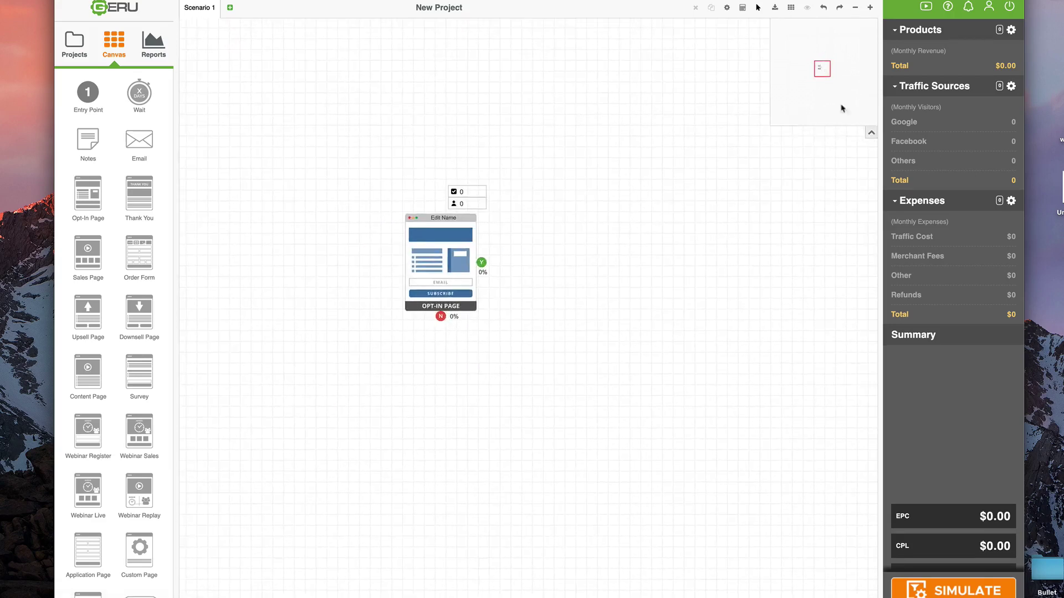
left_click(871, 133)
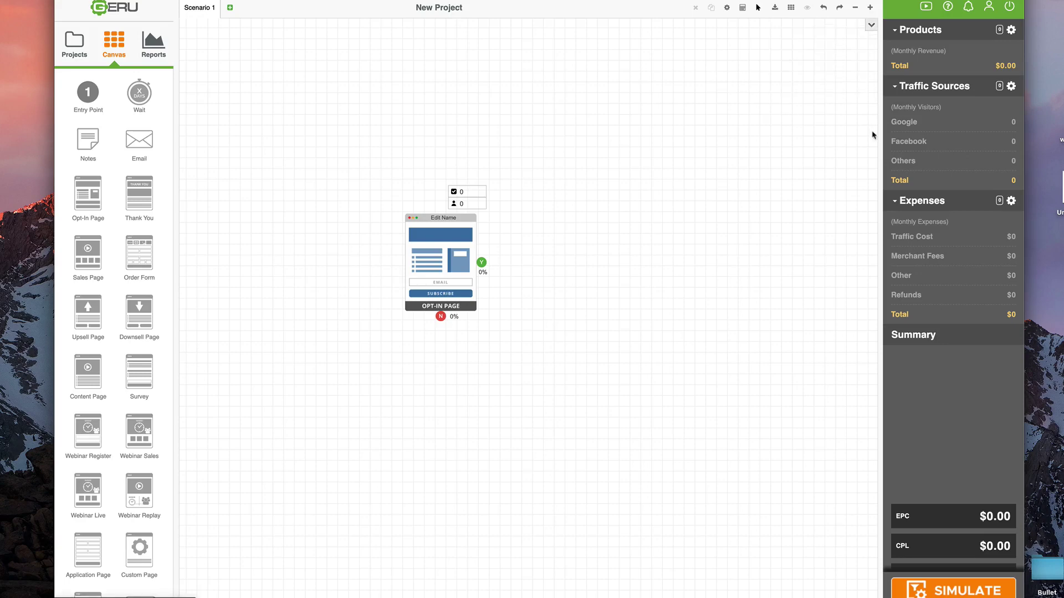
left_click(990, 7)
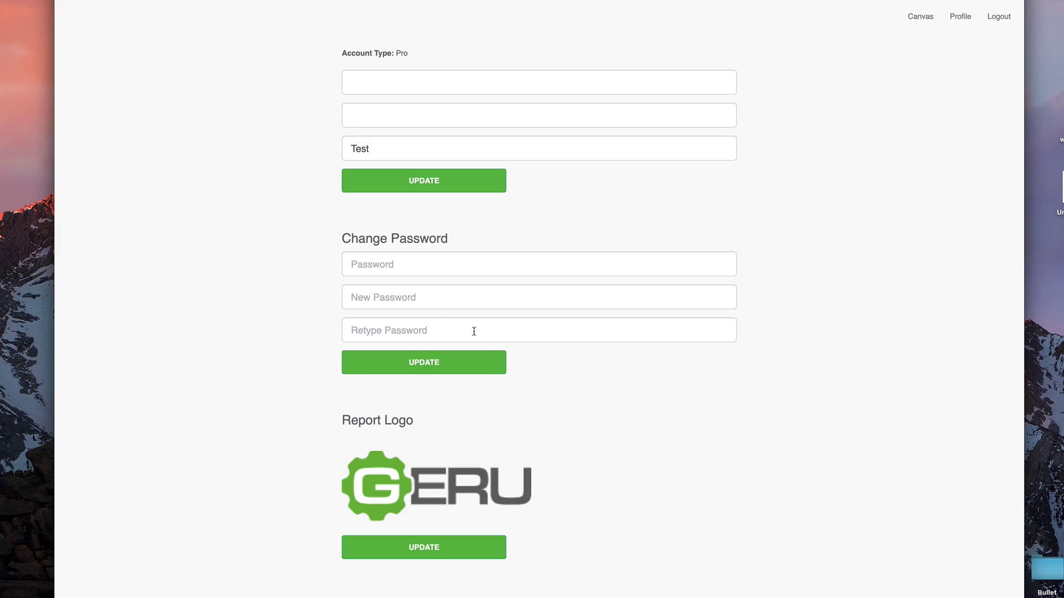
mouse_move(404, 511)
left_click(920, 18)
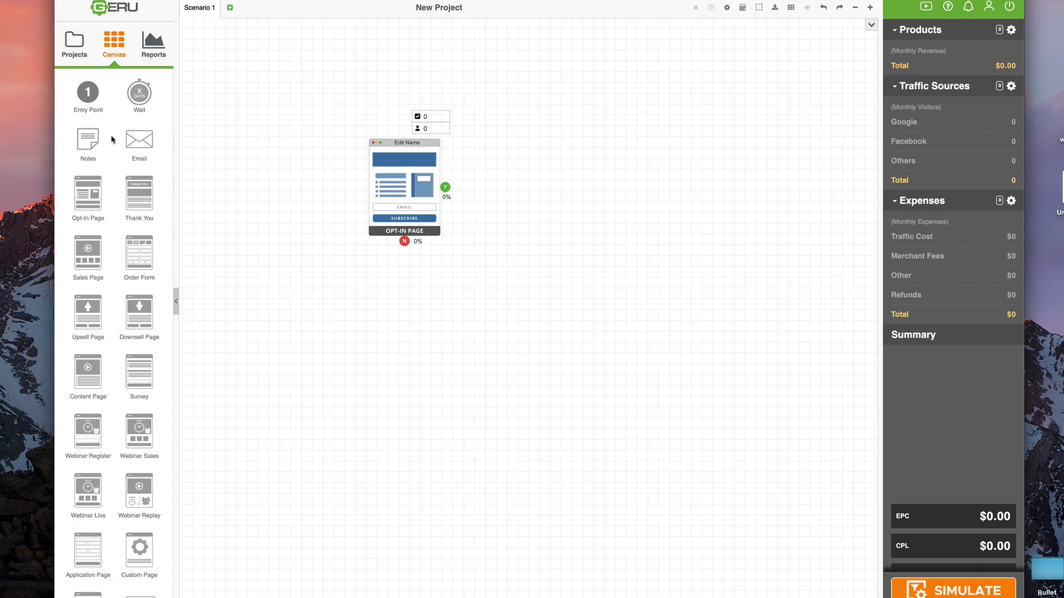
Step: Add a Thank You Page right of the Opt-In Page and shift it further right
scroll(118, 233, "down", 3)
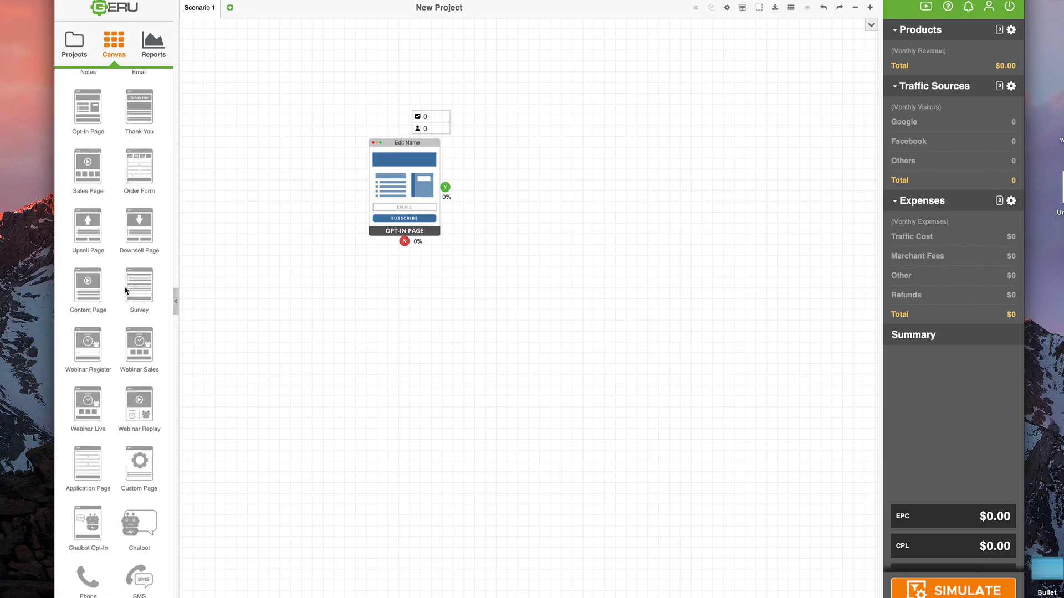
scroll(126, 290, "up", 3)
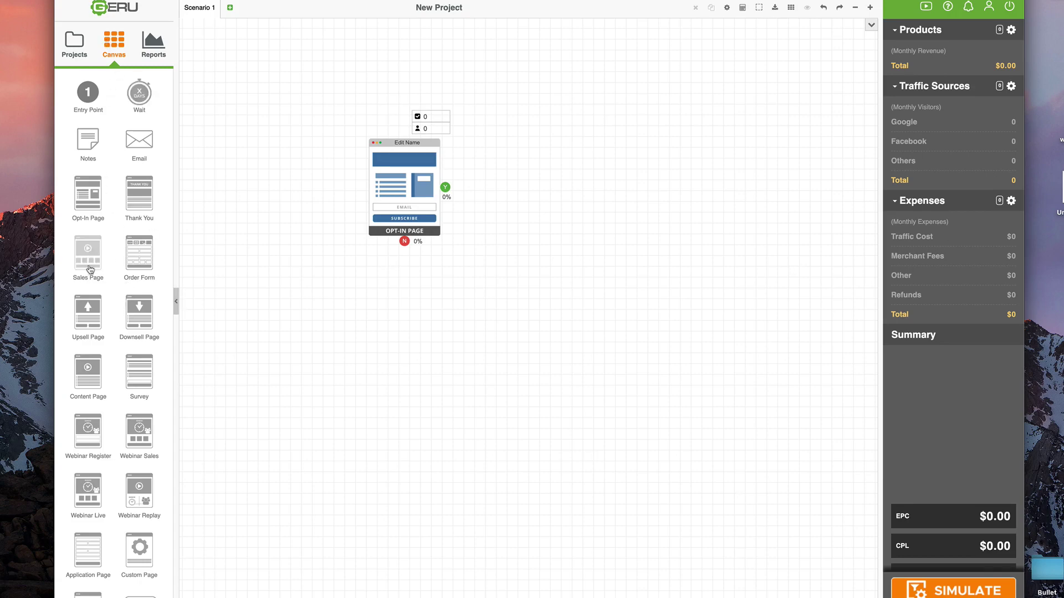
left_click_drag(139, 194, 527, 200)
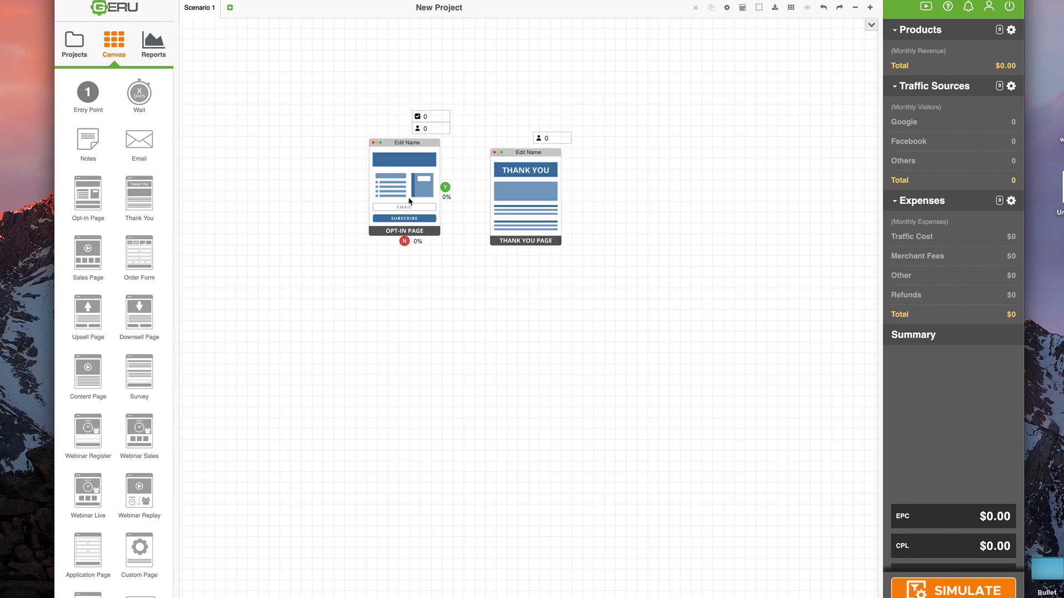
left_click_drag(524, 196, 505, 186)
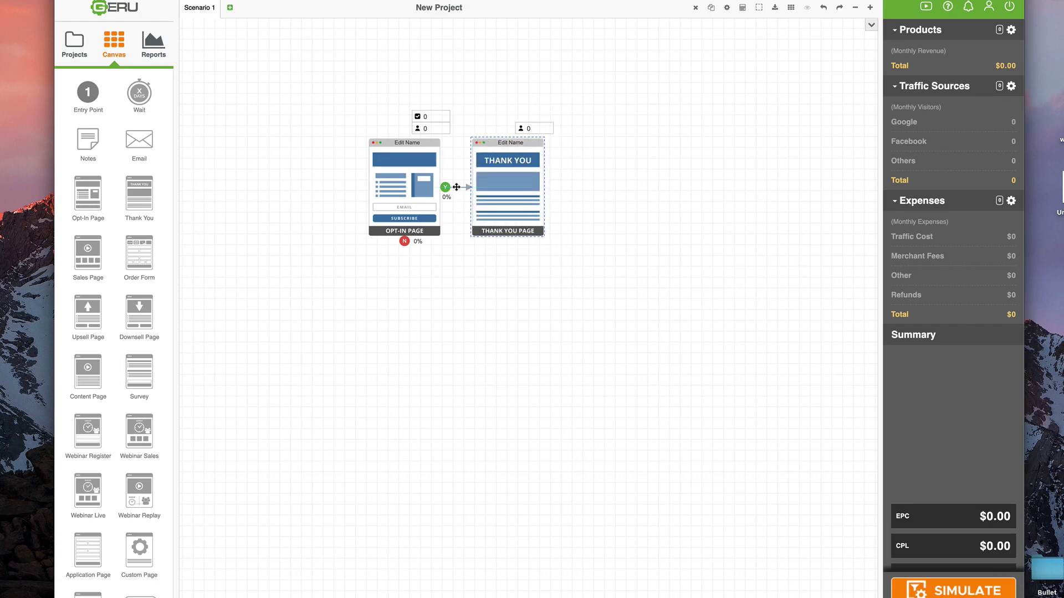
left_click(456, 186)
left_click(462, 187)
left_click_drag(487, 187, 448, 188)
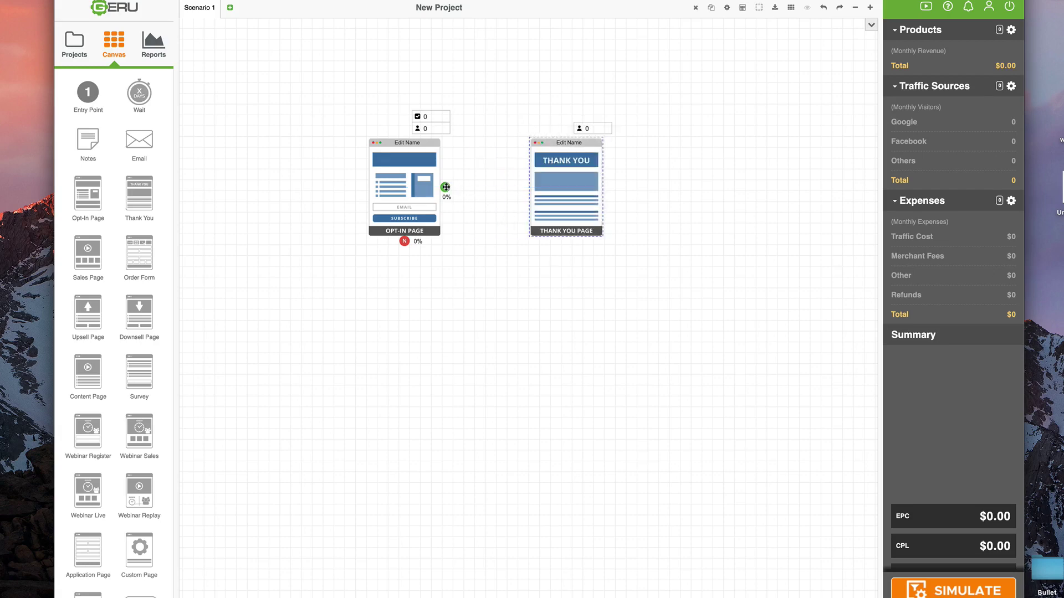
left_click(566, 187)
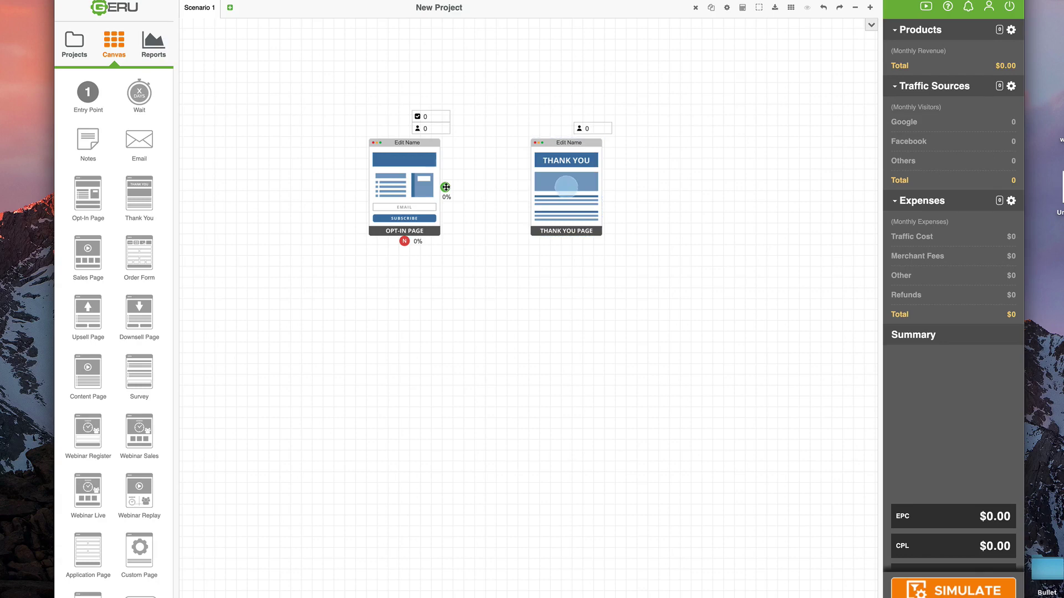
Step: Replace the Yes connector with a link from the Opt-In Page's No handle to the Thank You Page
left_click_drag(445, 187, 565, 190)
key("Delete")
left_click_drag(404, 241, 557, 204)
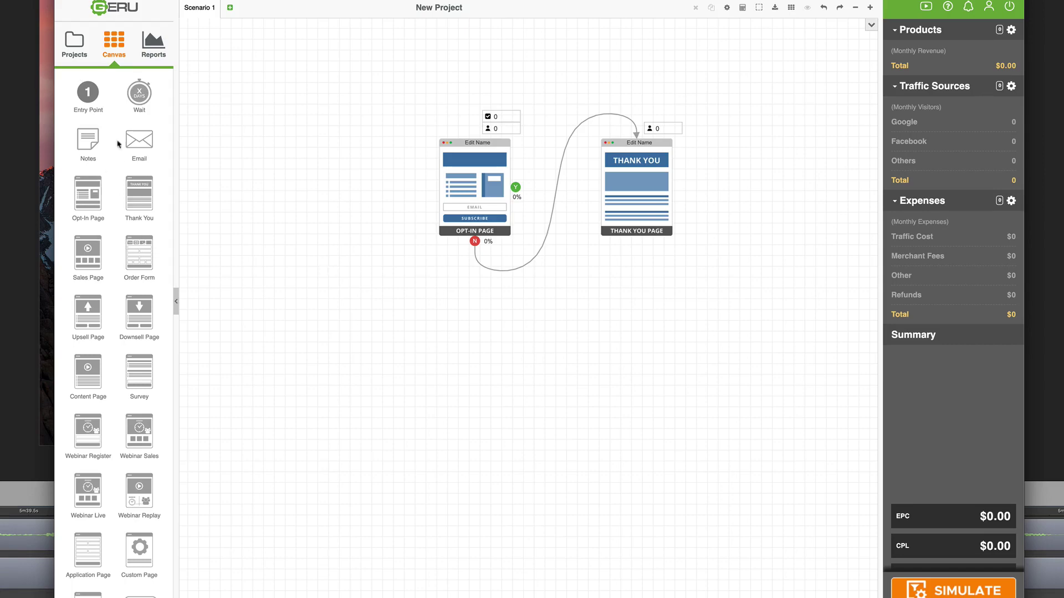
Step: Expand Blueprint Library in the Projects panel, then collapse the left sidebar with its '<' handle
left_click(72, 46)
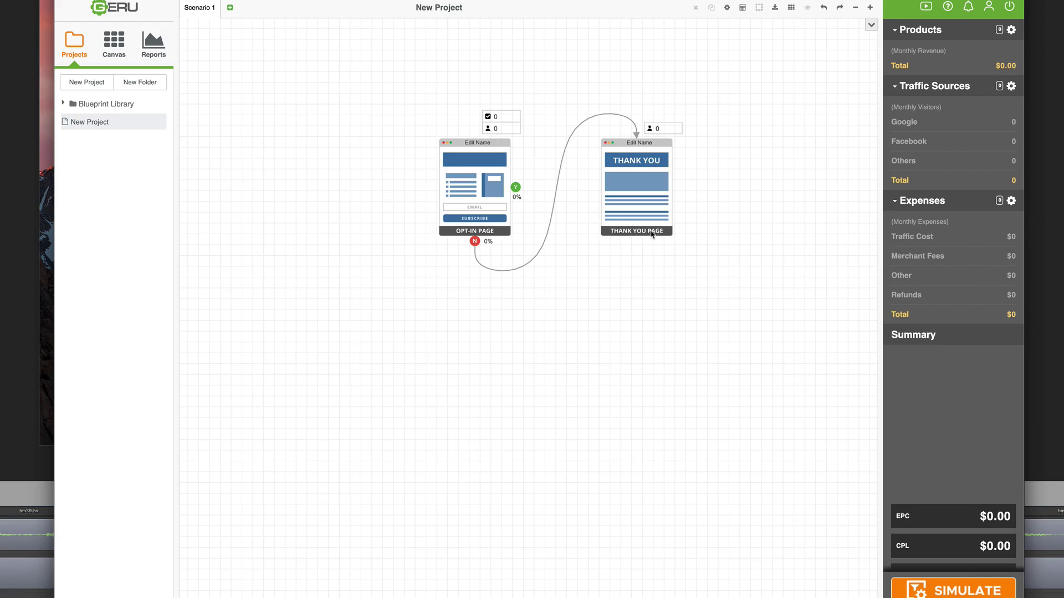
left_click(64, 104)
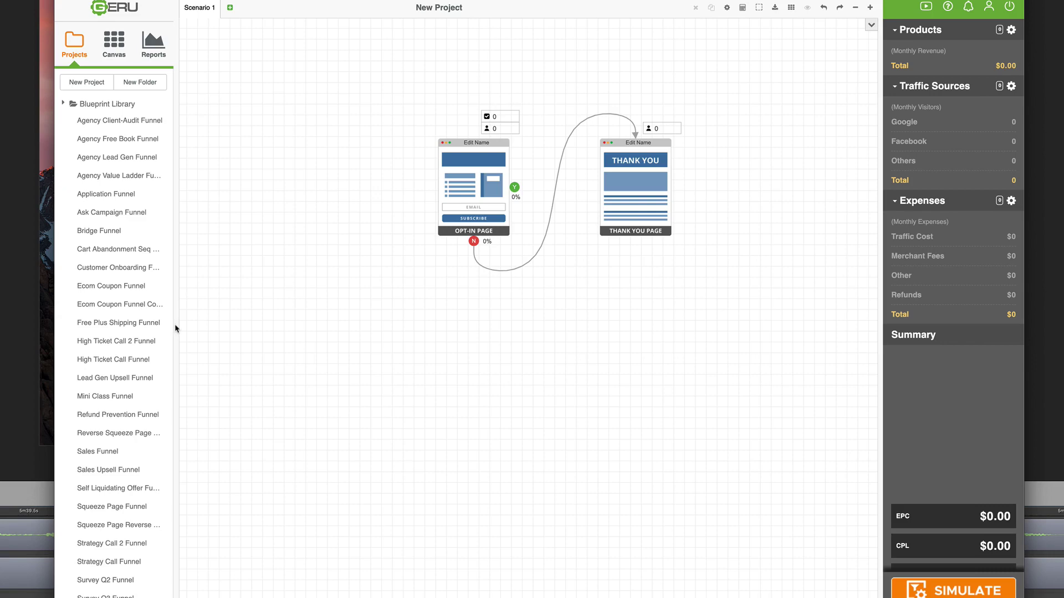
mouse_move(175, 326)
left_click(176, 306)
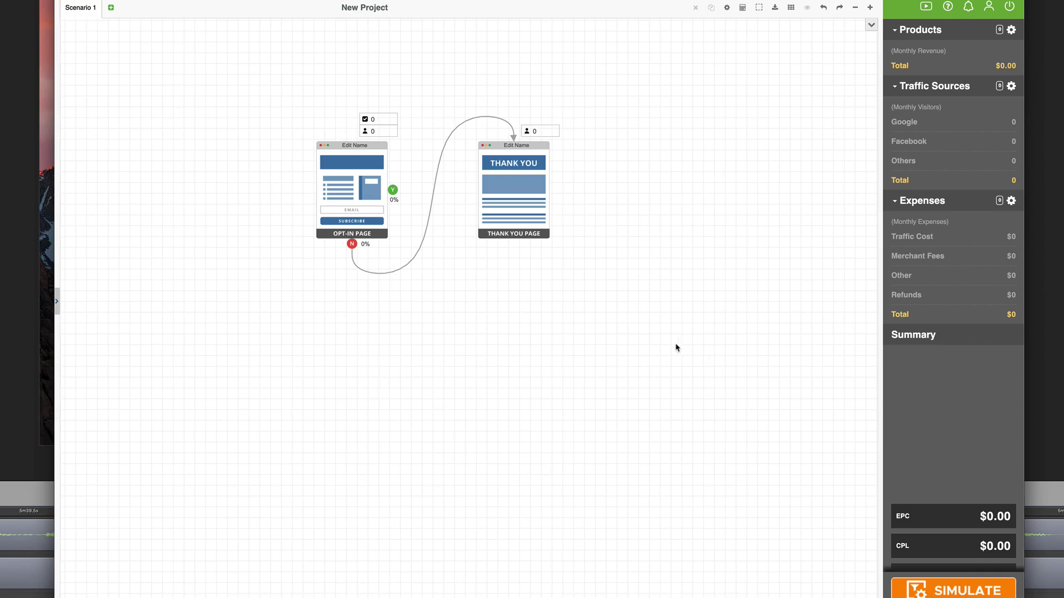
Step: Collapse and reopen the products/traffic/expenses panel, then reopen the left Projects sidebar
left_click(880, 306)
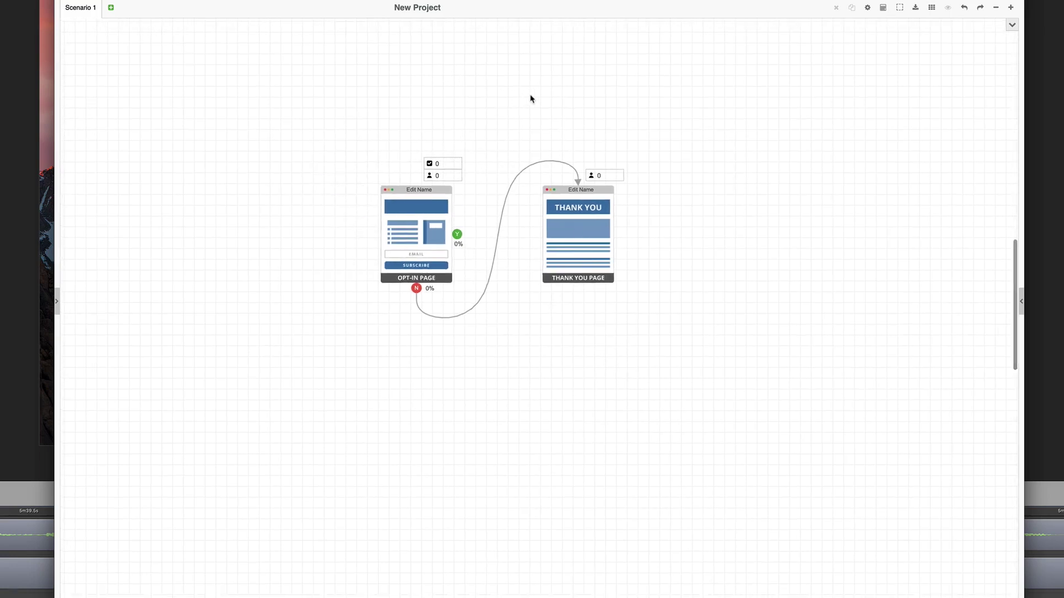
left_click(1021, 302)
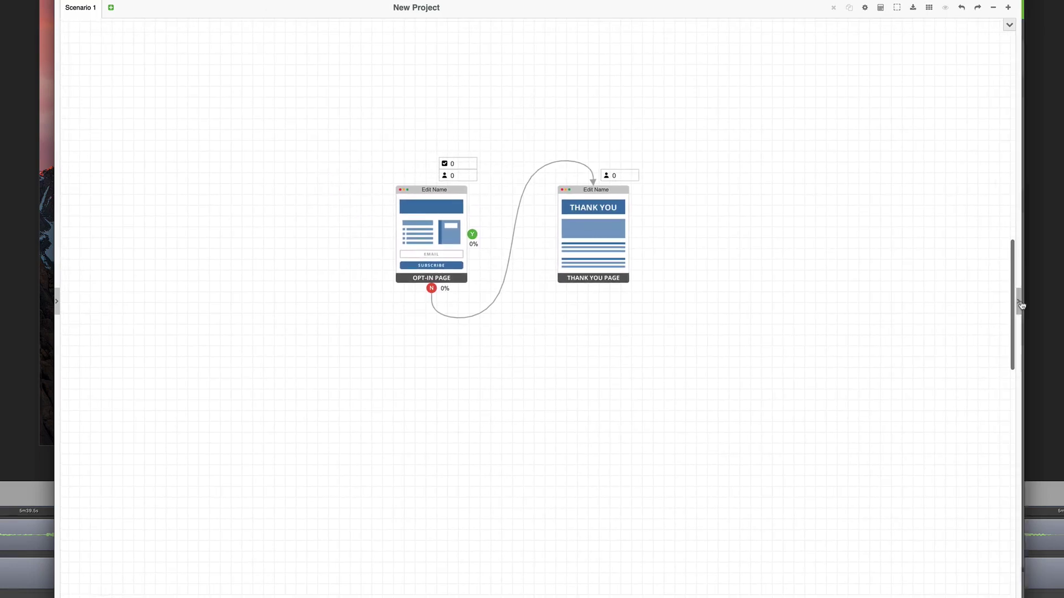
left_click(60, 300)
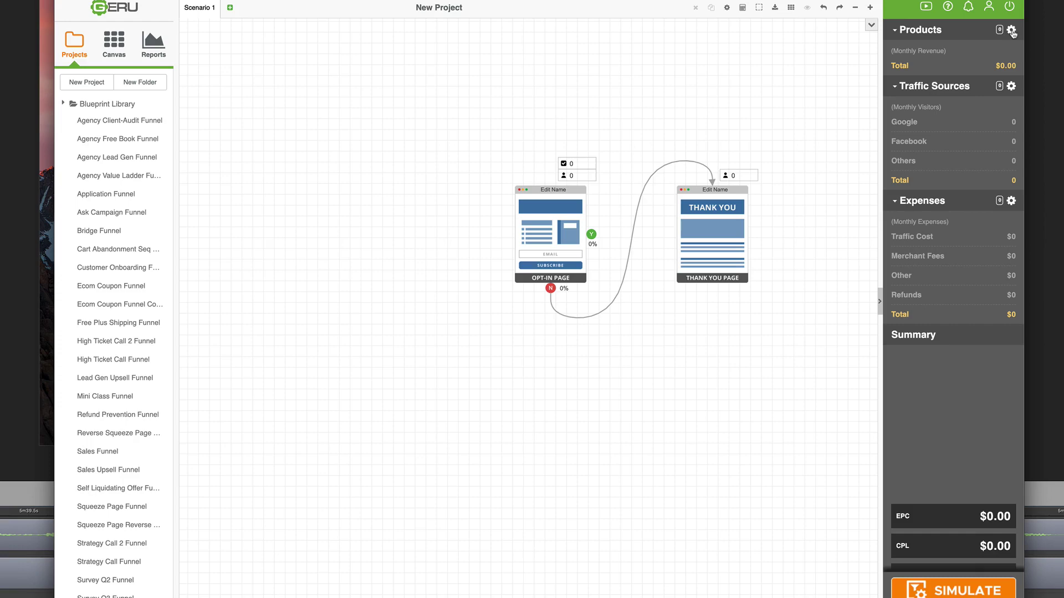
Step: Start a new product named Product 1 with type Agency Services
left_click(1011, 31)
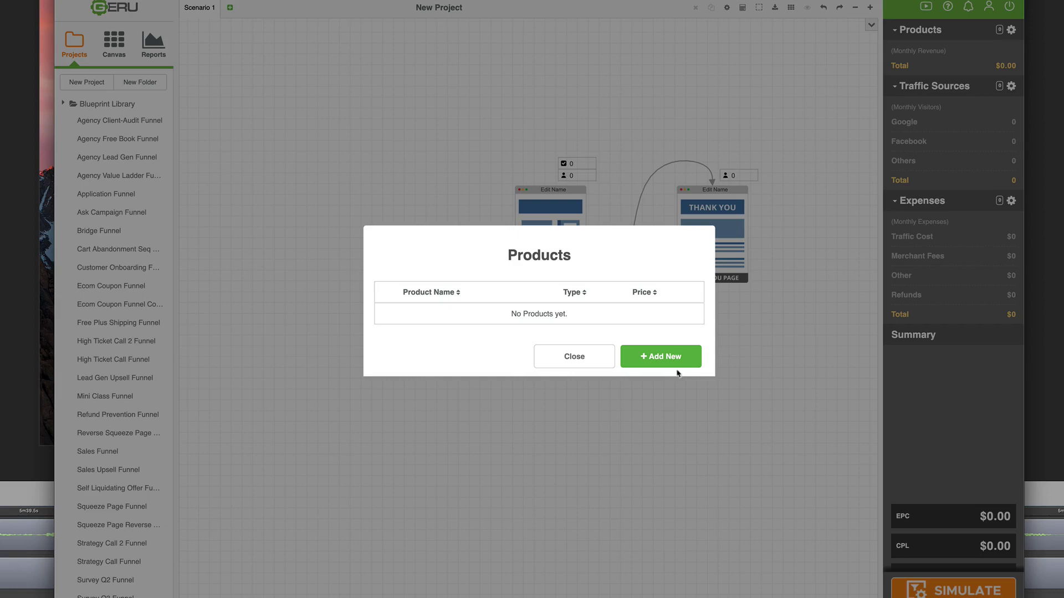
left_click(657, 357)
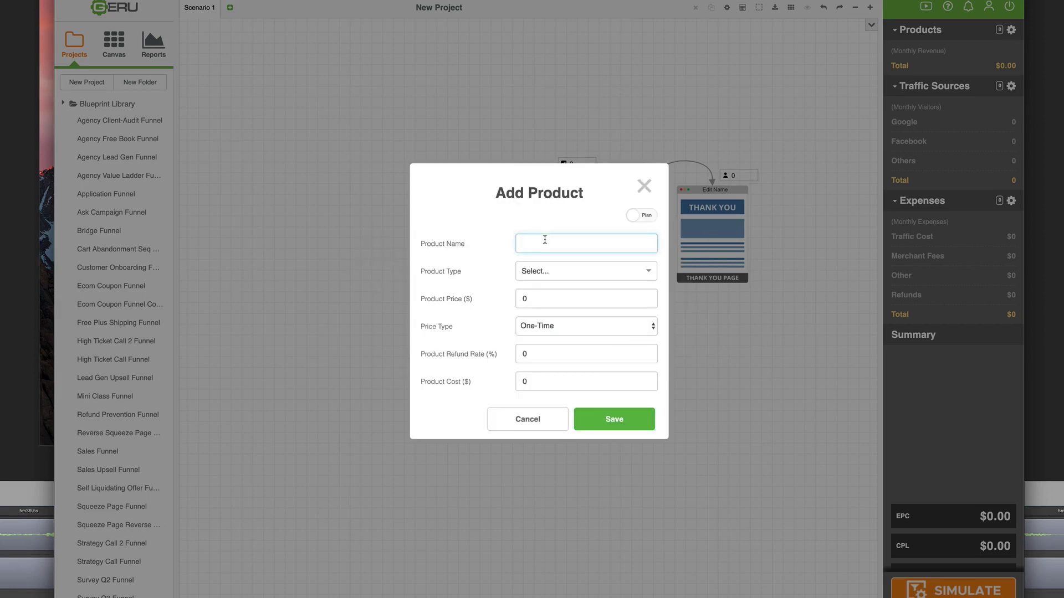
type("Prodicu 1")
key("BackSpace")
key("BackSpace")
key("BackSpace")
type("uct")
left_click(555, 272)
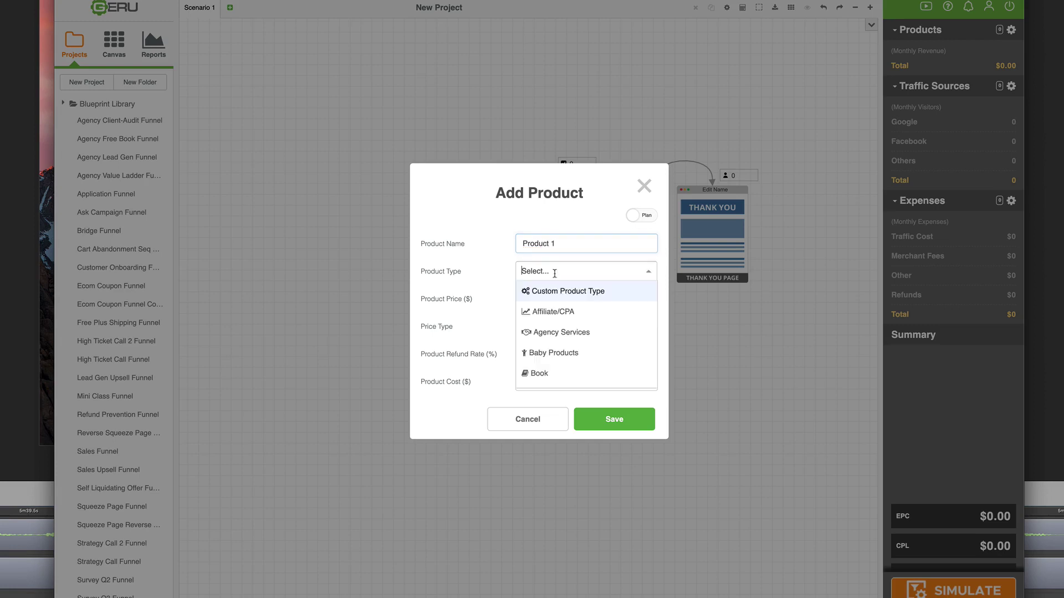
left_click(566, 332)
Step: Price it at $297 One-Time, save it, and check the Products list
left_click(547, 296)
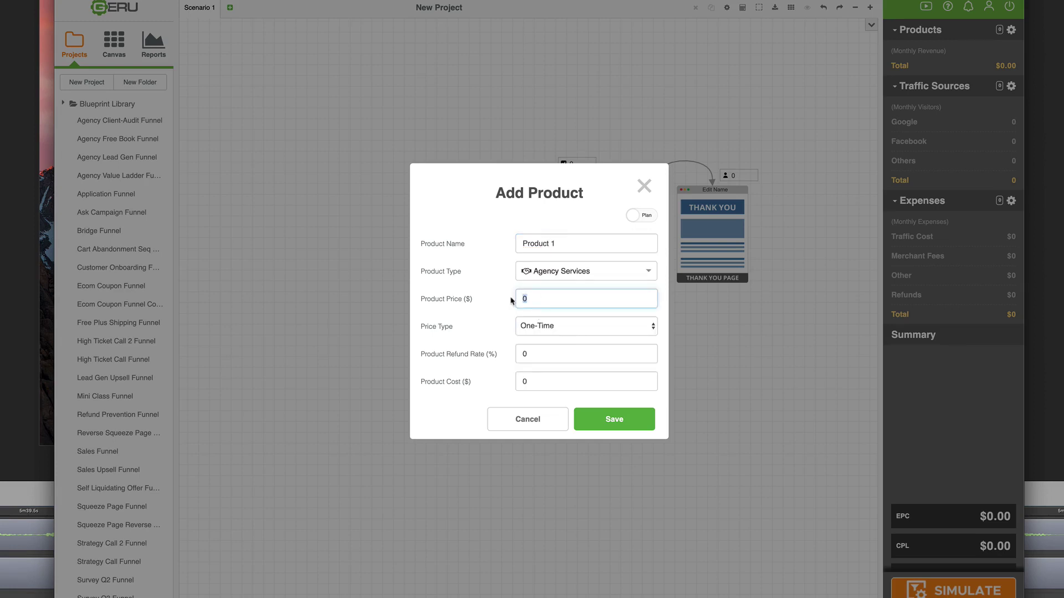
type("297")
left_click(537, 326)
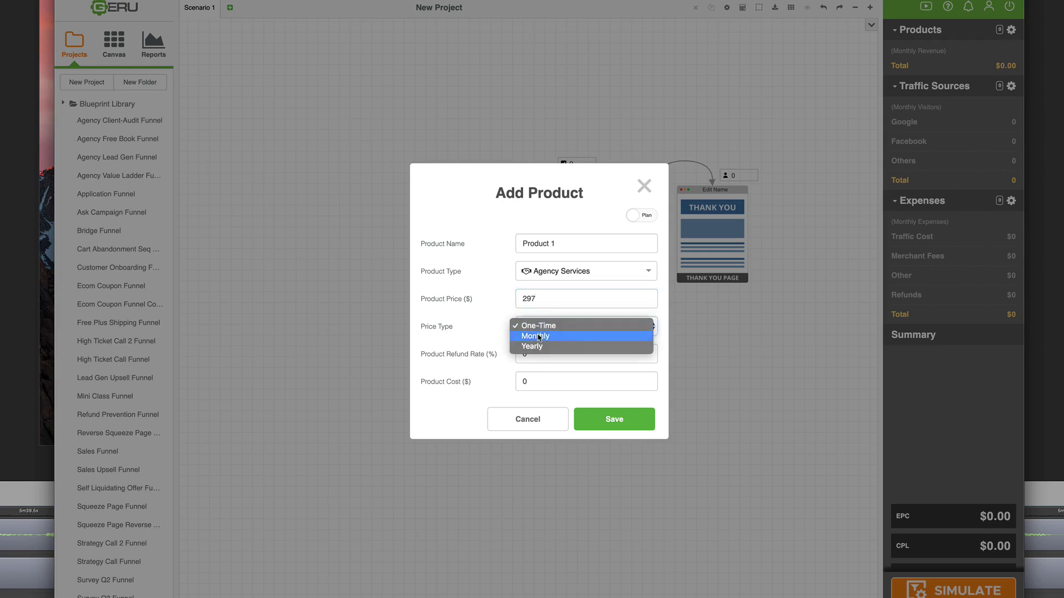
left_click(538, 359)
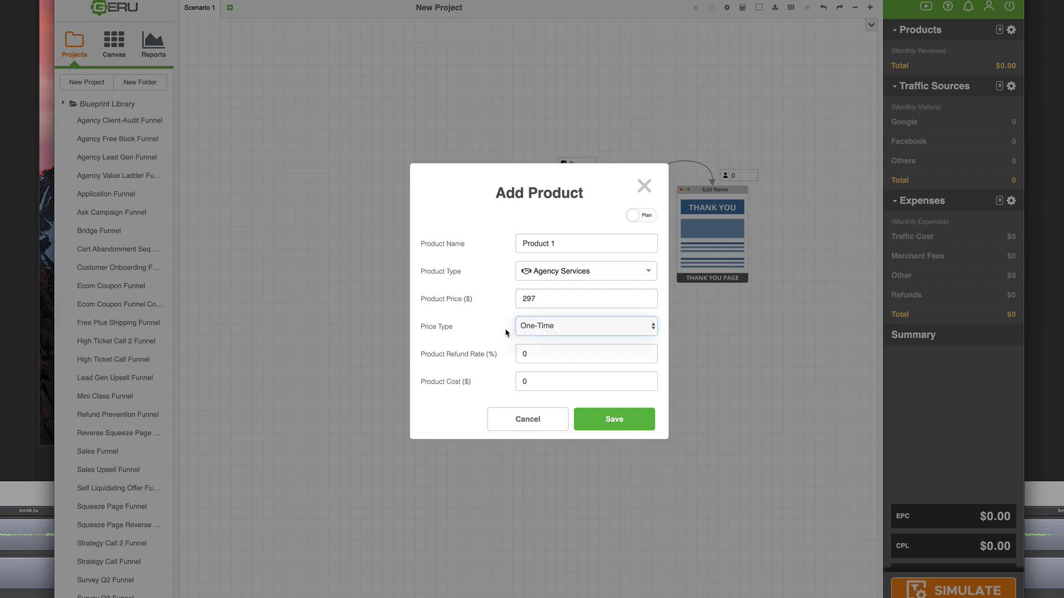
left_click(533, 357)
left_click(535, 382)
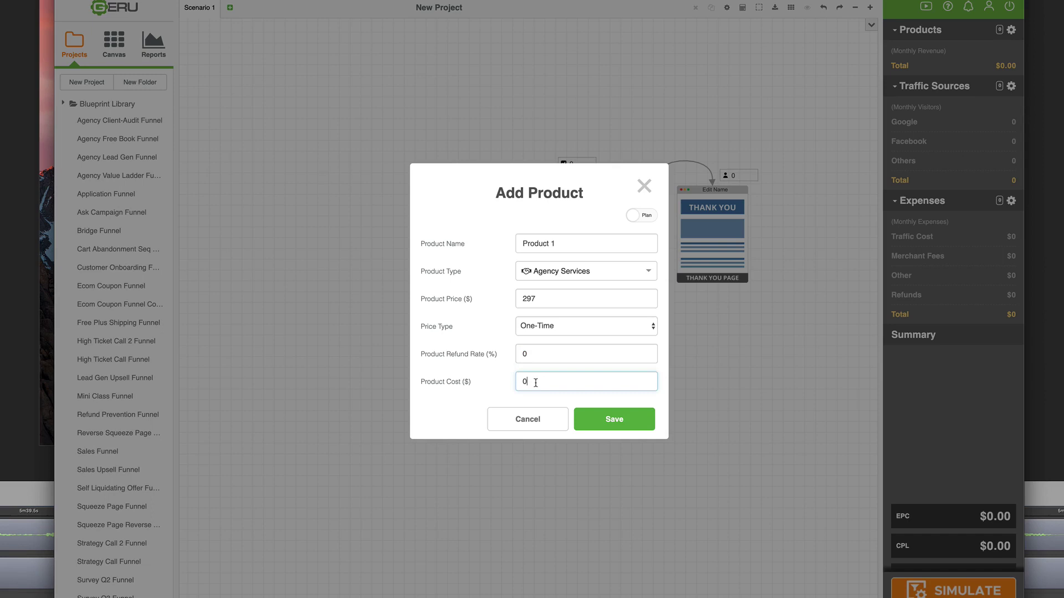
double_click(535, 382)
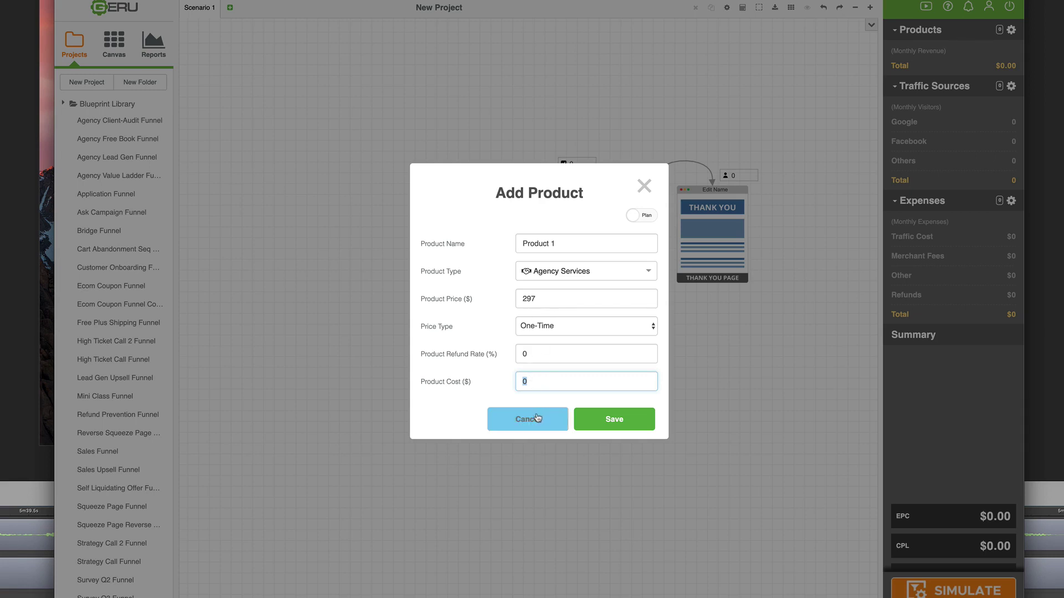
left_click(620, 418)
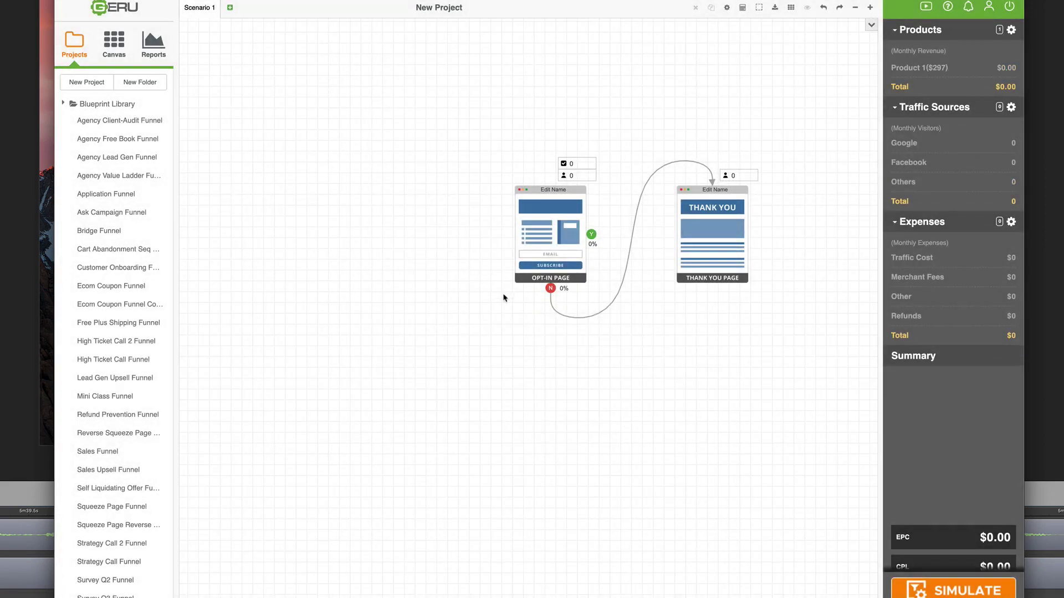
left_click(1011, 30)
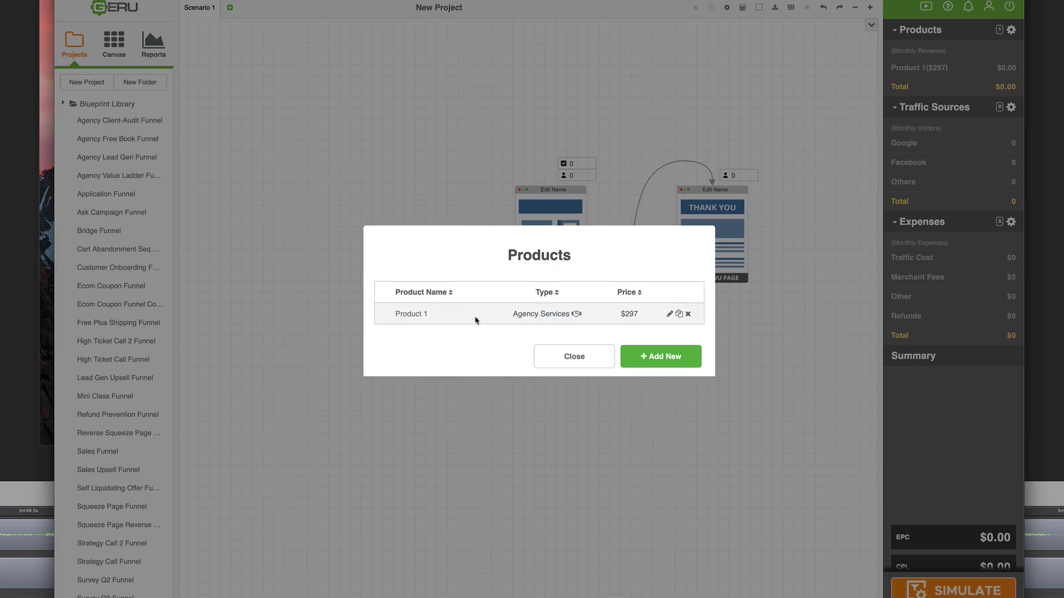
left_click(581, 363)
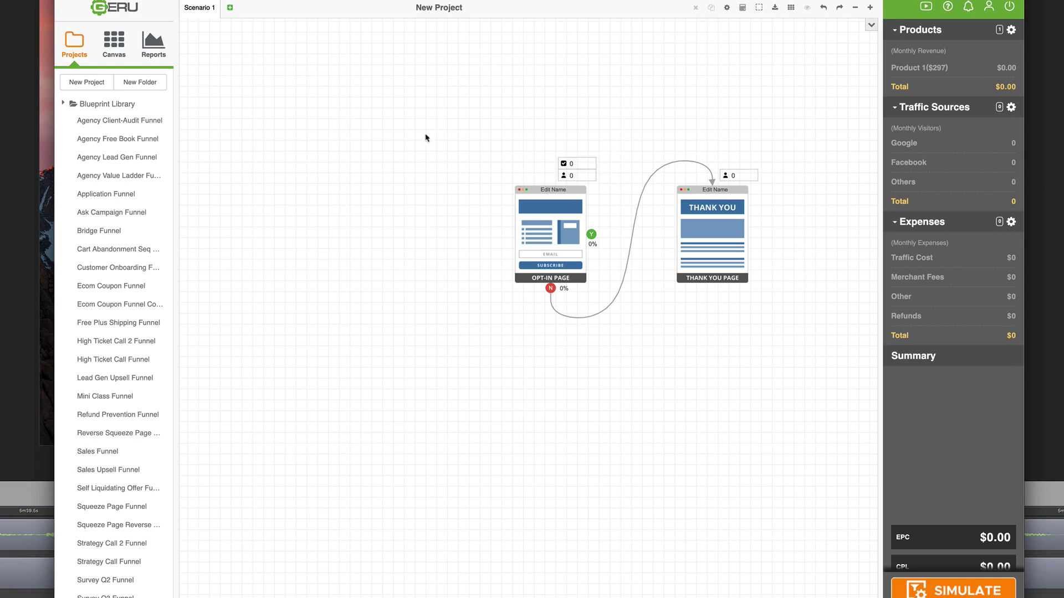
Step: Add a traffic source named FB Ads with Facebook Ads as its source
left_click(1012, 108)
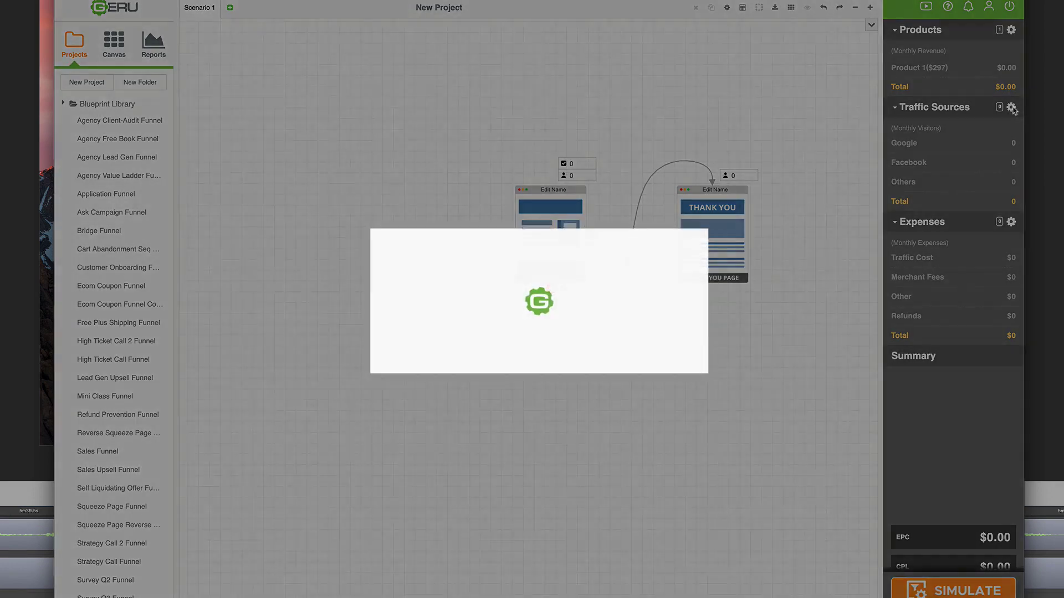
left_click(653, 365)
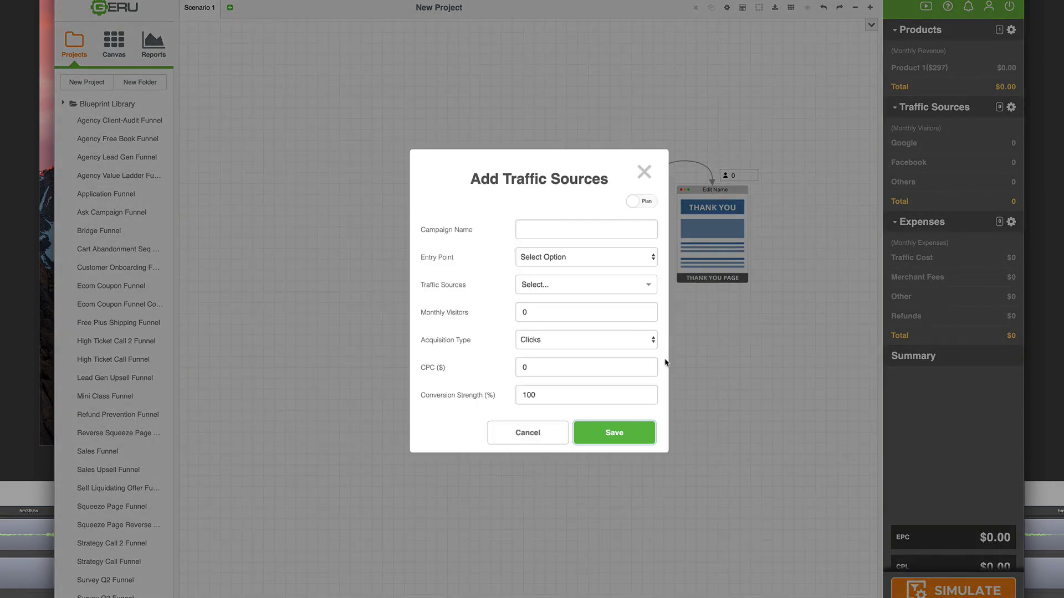
left_click(550, 227)
type("FVB Ads")
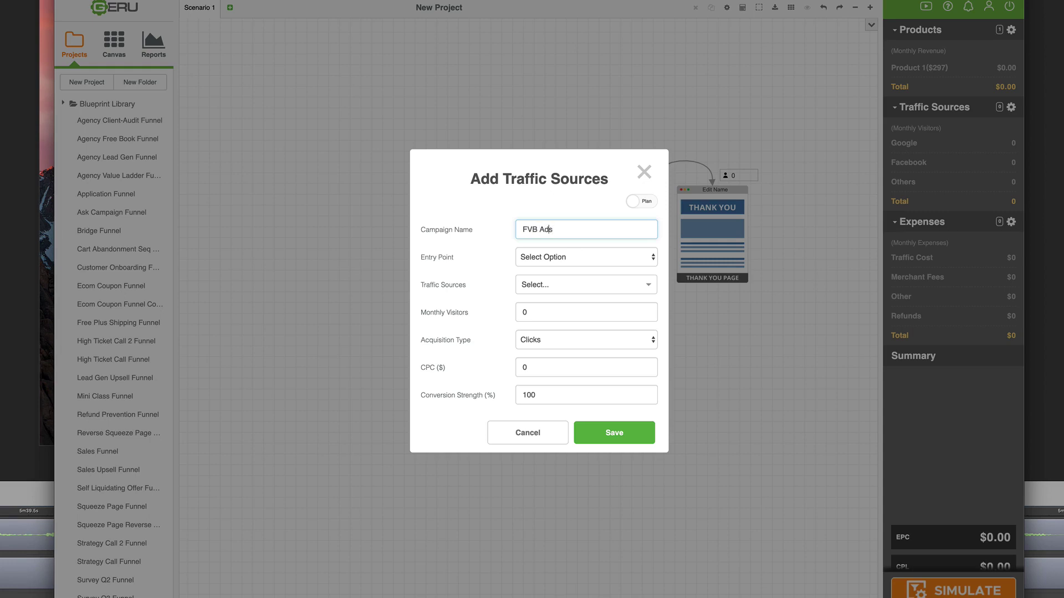
left_click(533, 229)
key("BackSpace")
left_click(559, 259)
left_click(558, 258)
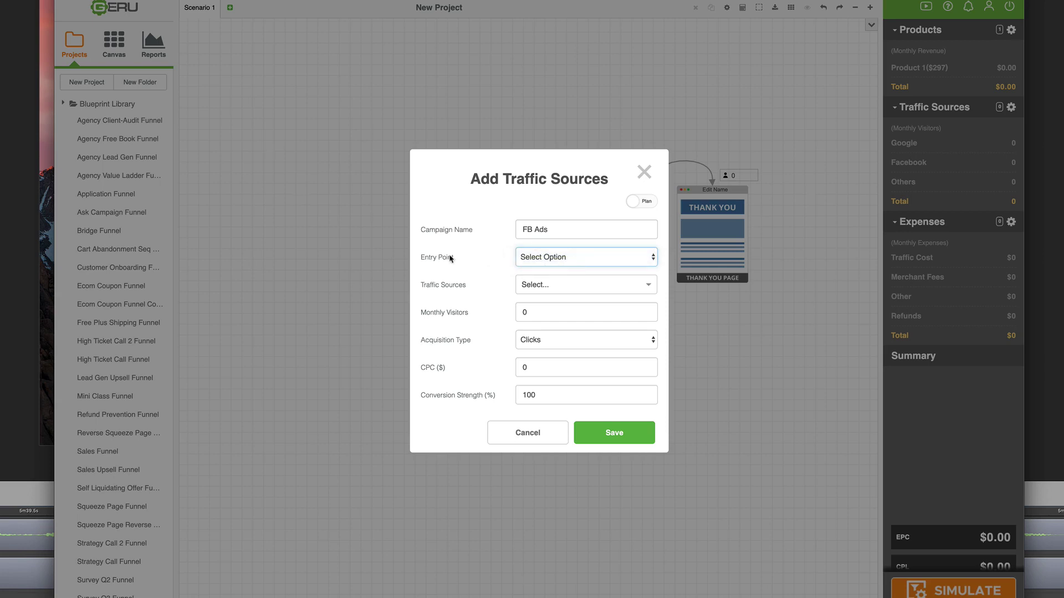
left_click(555, 286)
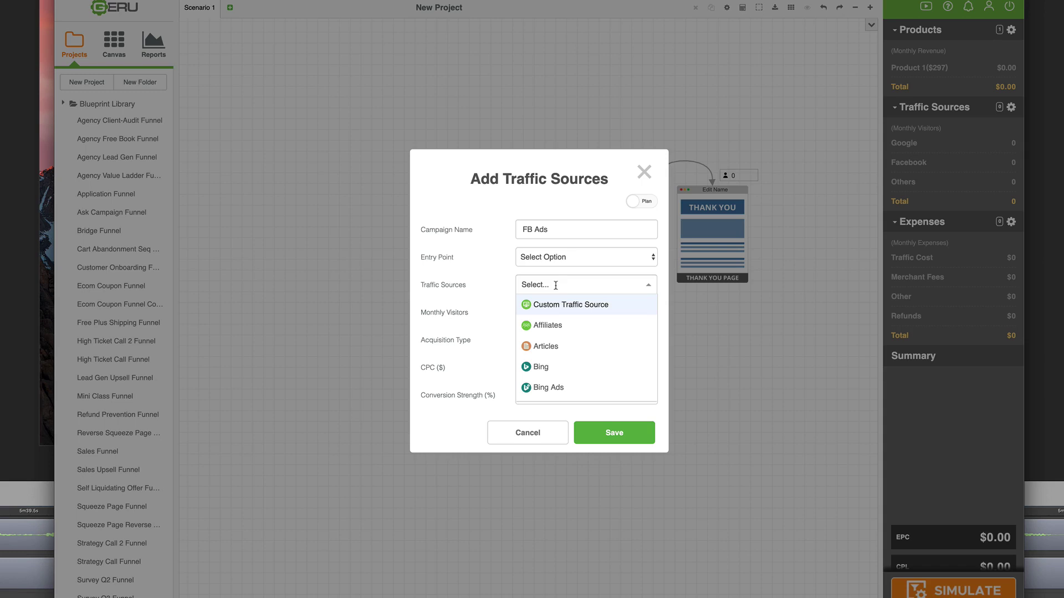
scroll(556, 343, "down", 5)
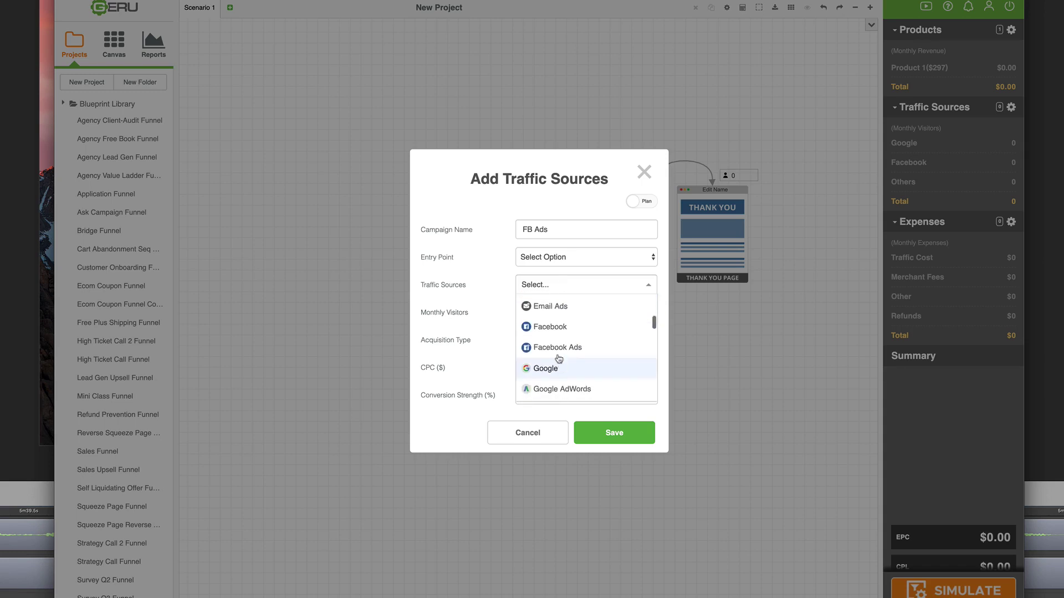
left_click(557, 350)
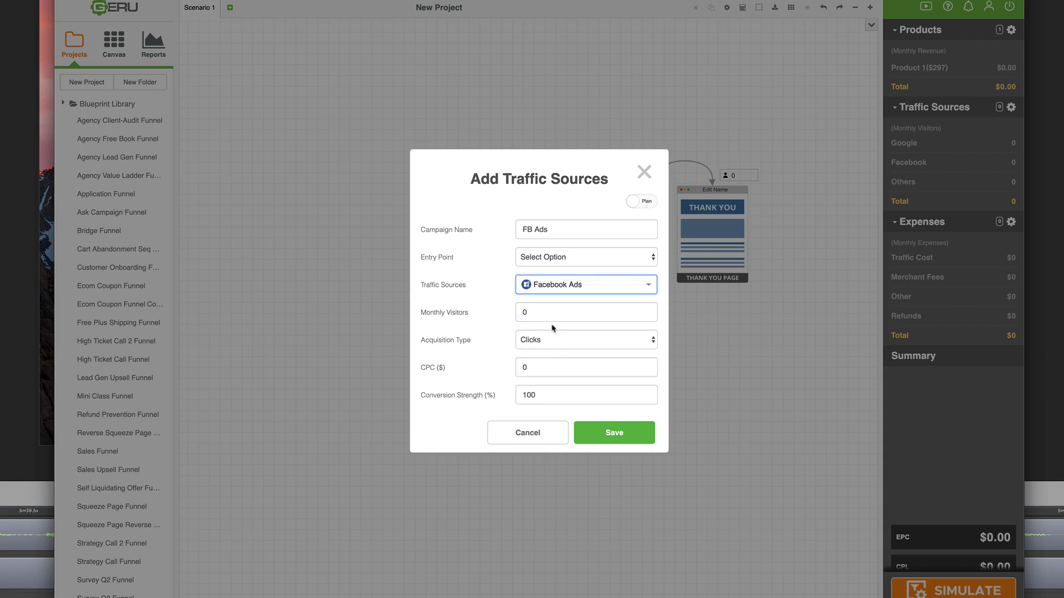
Step: Set 2000 monthly visitors, Clicks at $1 CPC, conversion strength 100, and save
left_click(534, 314)
left_click_drag(534, 315, 521, 314)
type("2000")
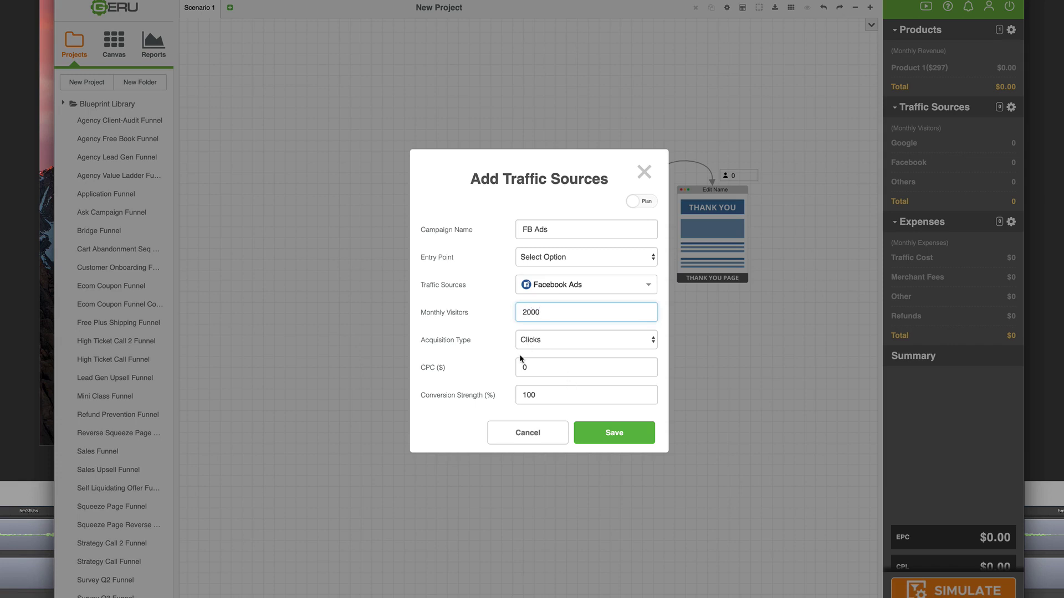
left_click(530, 346)
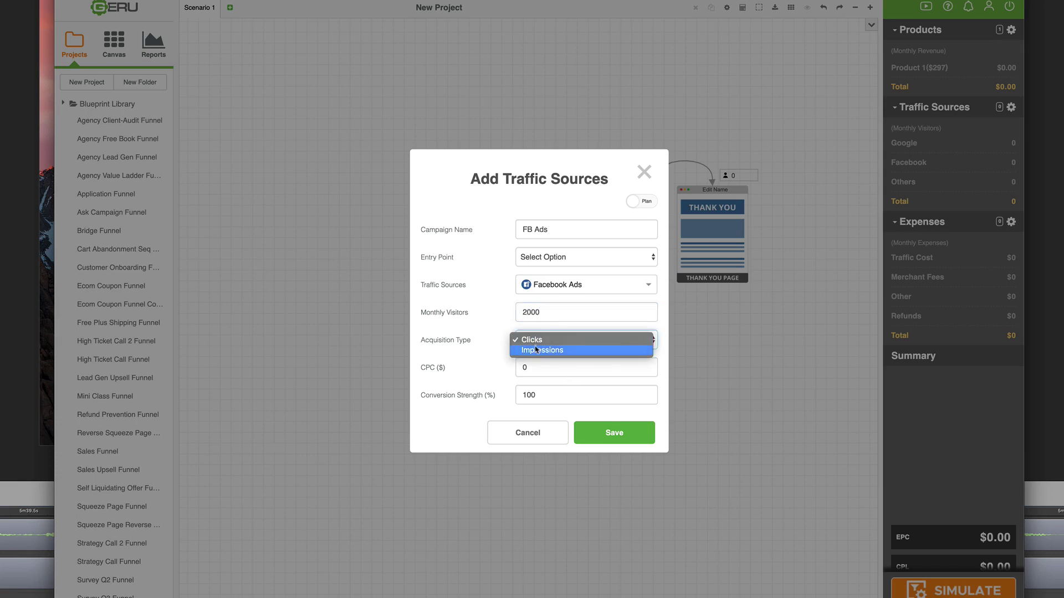
left_click(535, 340)
left_click(534, 362)
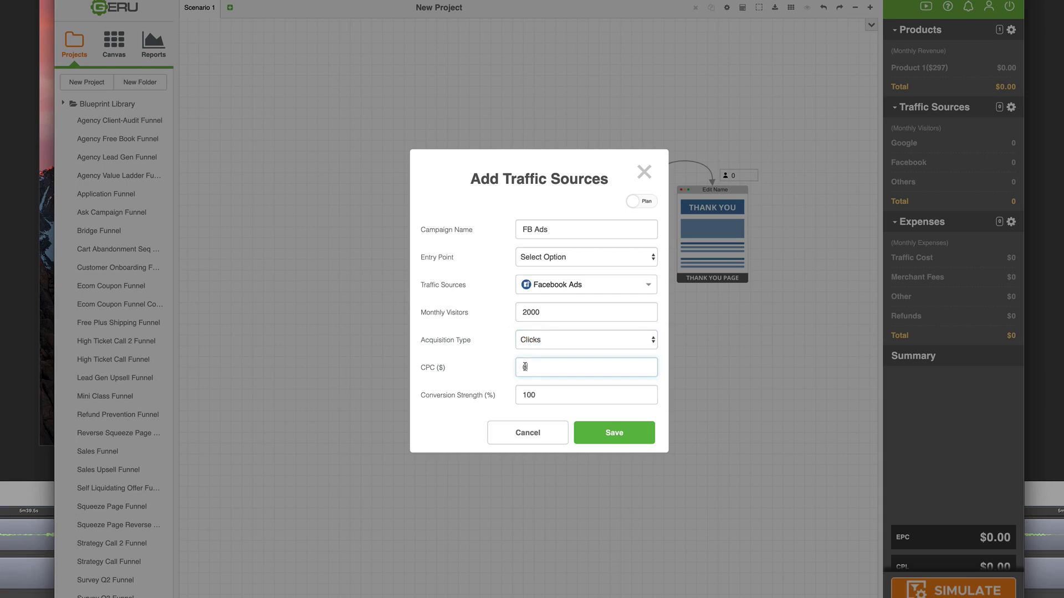
key("BackSpace")
type("1")
key("Tab")
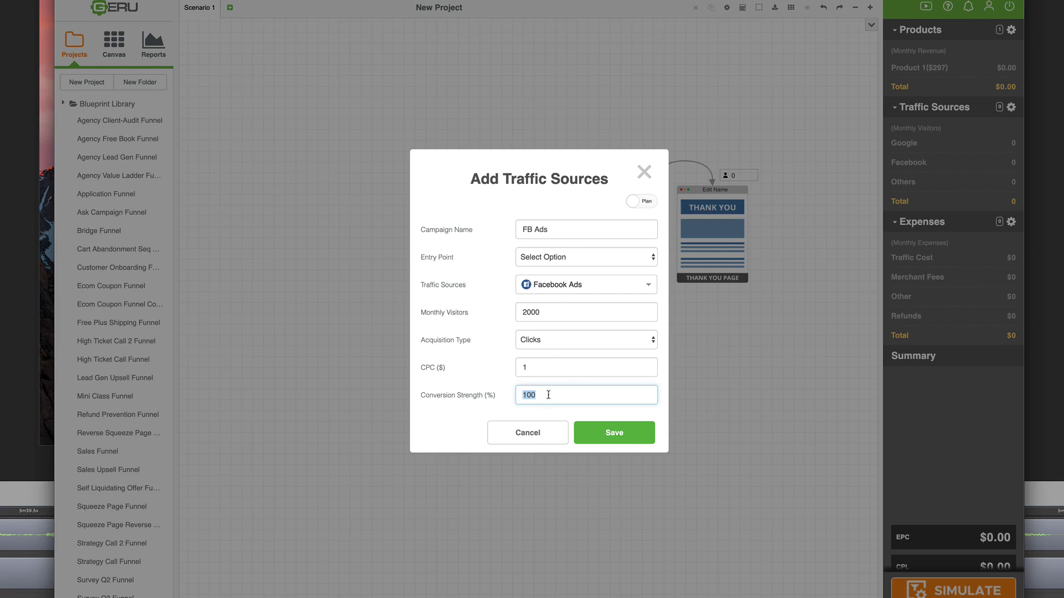
left_click_drag(546, 396, 518, 394)
type("80")
double_click(528, 395)
type("100")
left_click_drag(522, 397, 541, 393)
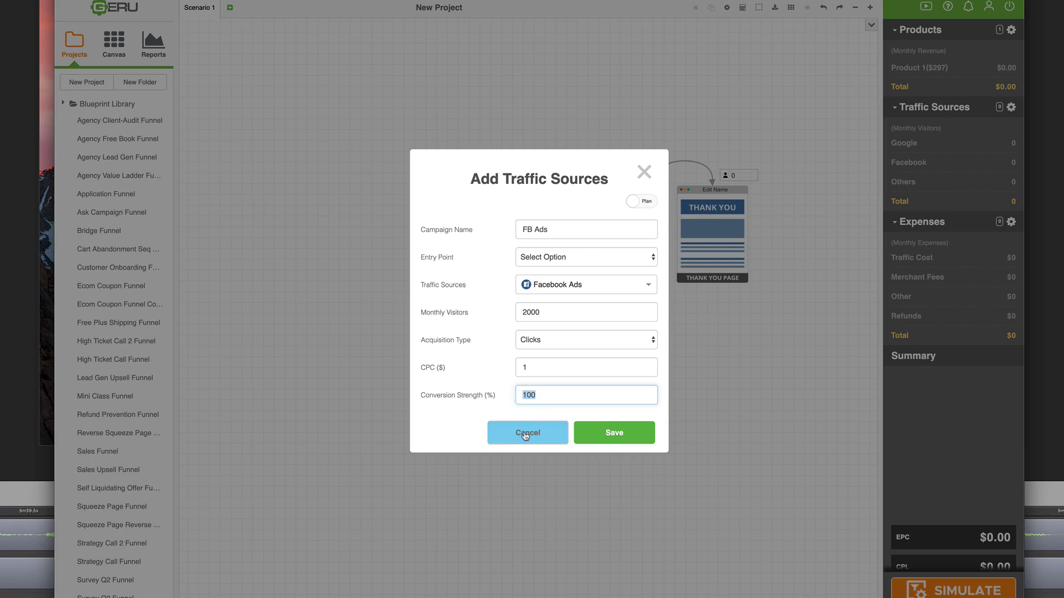
left_click(618, 434)
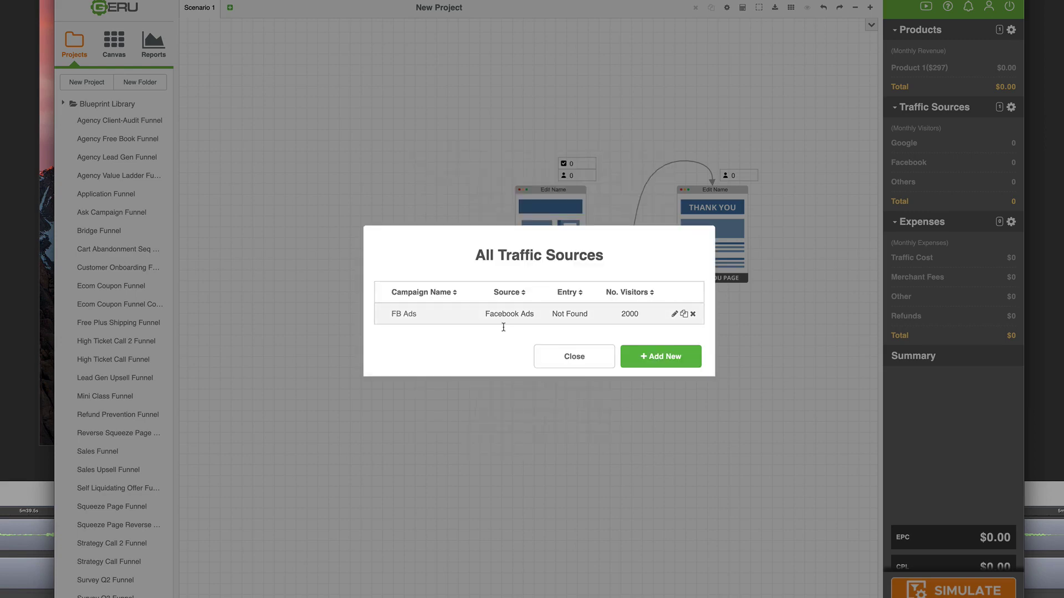
Step: Close the traffic sources list and start a new Custom Expense
left_click(574, 358)
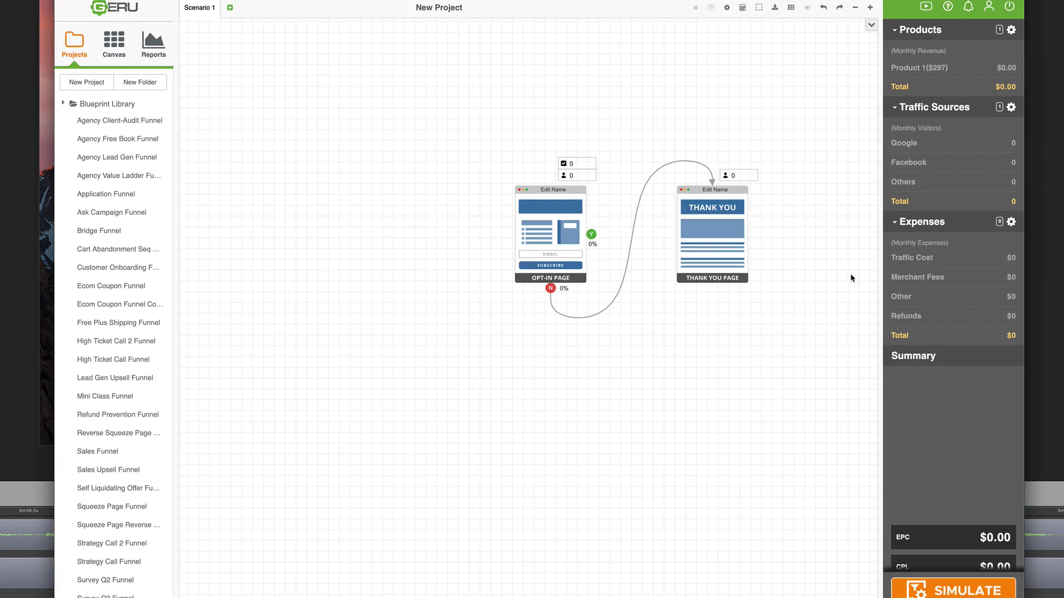
left_click(1012, 222)
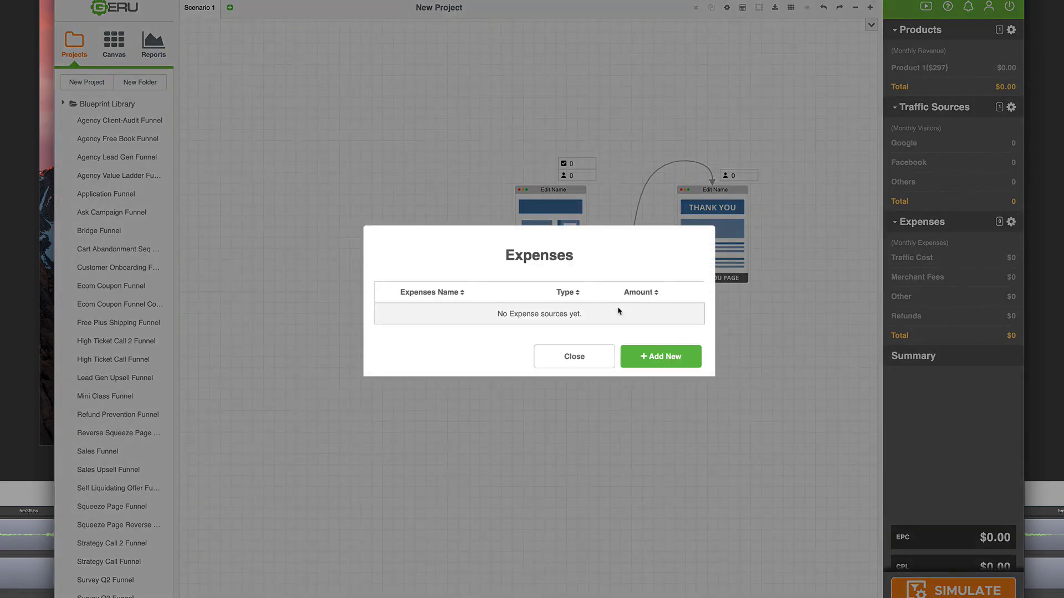
left_click(664, 357)
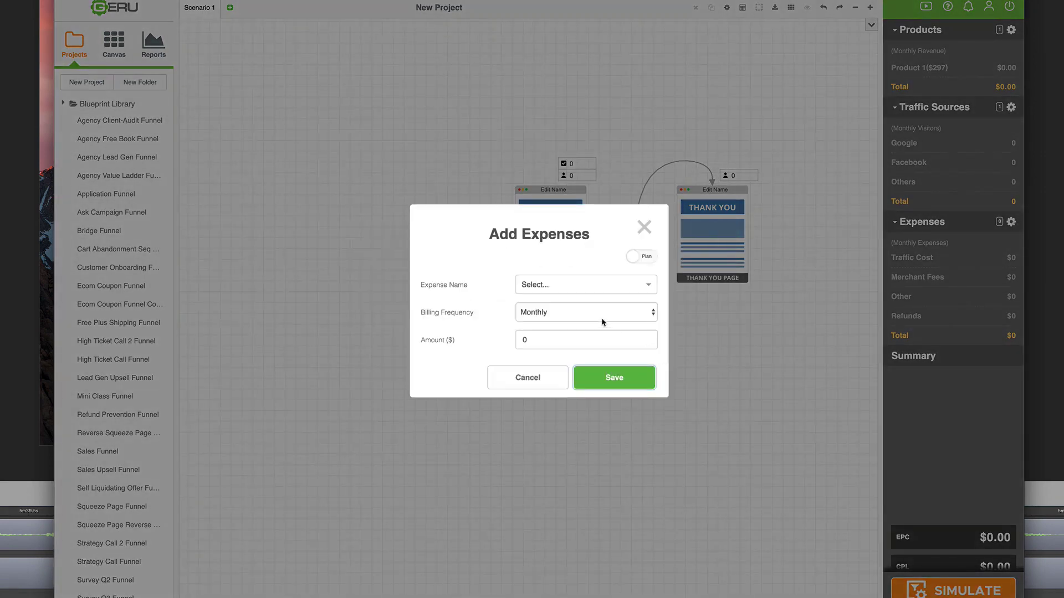
left_click(556, 284)
scroll(564, 327, "down", 10)
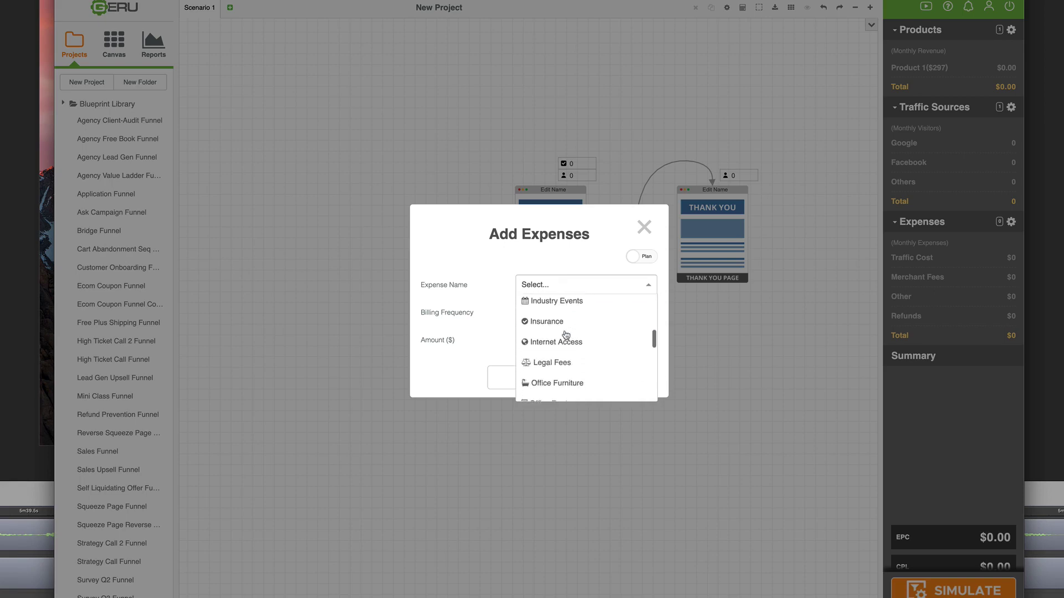
scroll(565, 334, "up", 10)
scroll(565, 327, "up", 2)
left_click(557, 302)
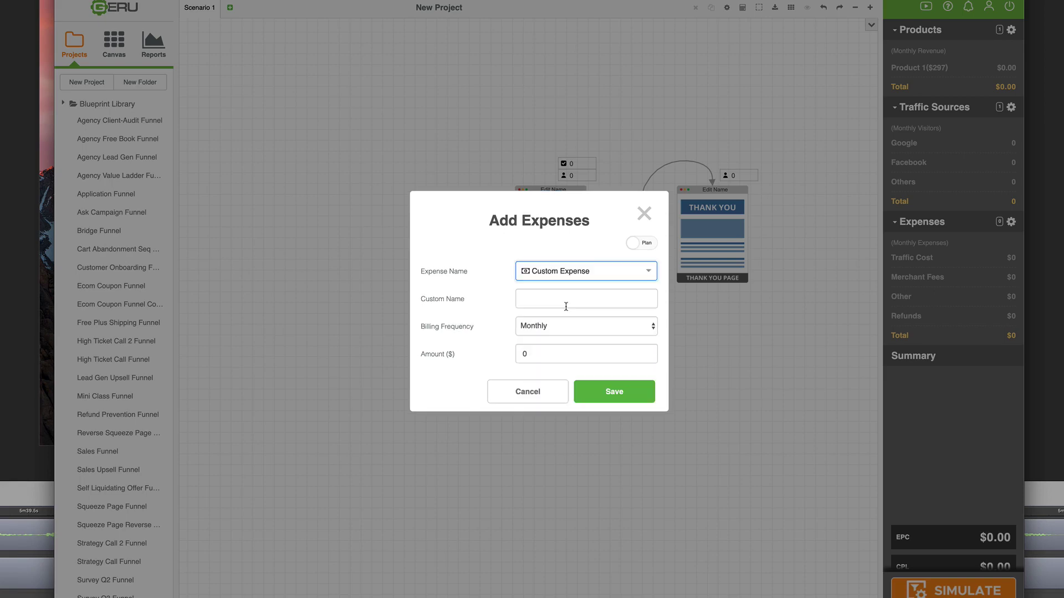
Step: Name the expense Flowers with a $100 amount, save it, and close Expenses
left_click(547, 301)
type("Flowers")
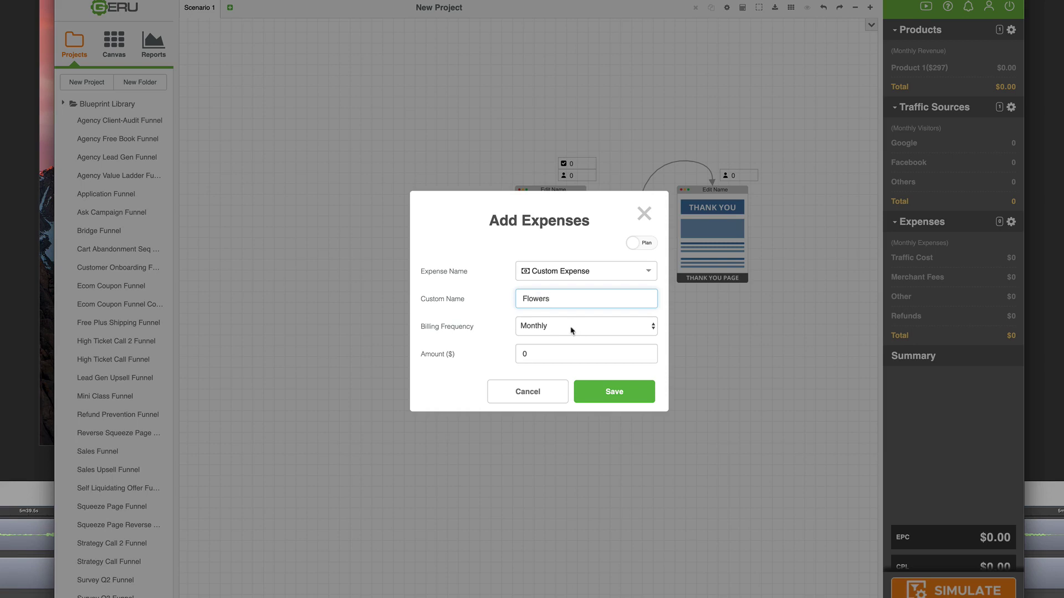
left_click(517, 355)
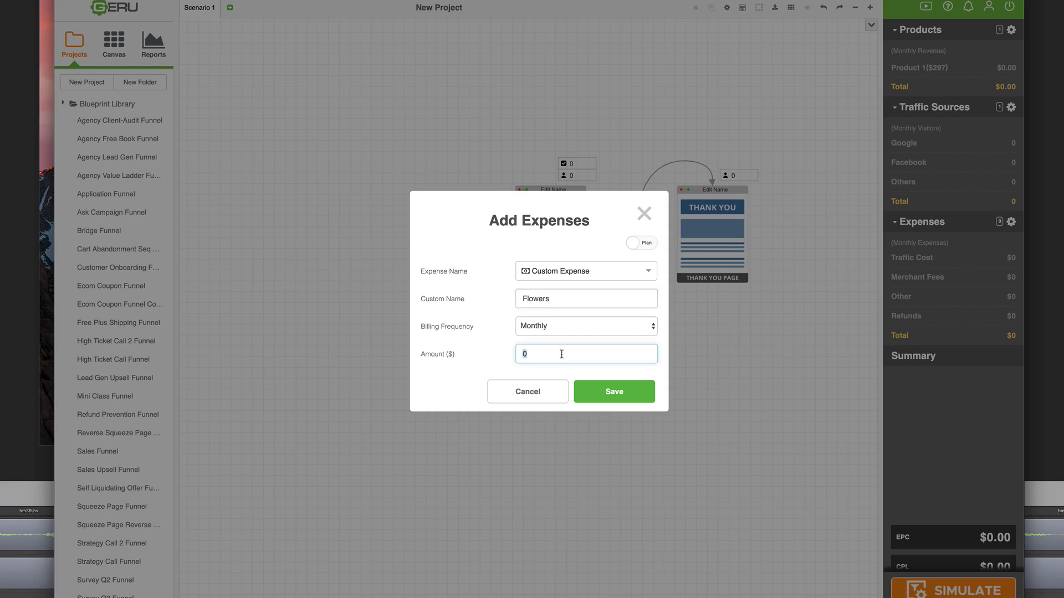
type("100")
left_click(629, 397)
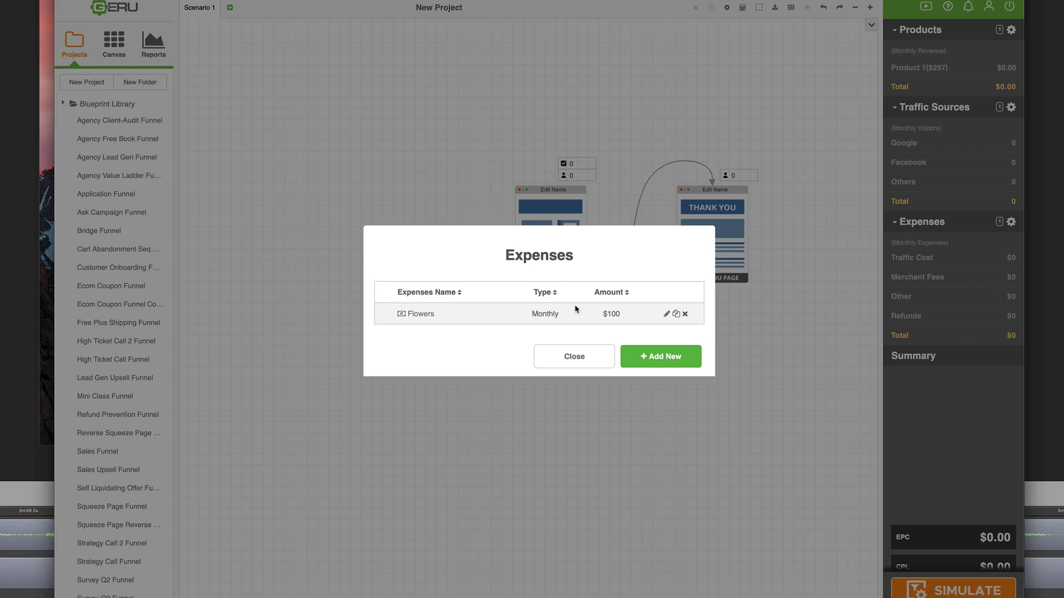
left_click(570, 358)
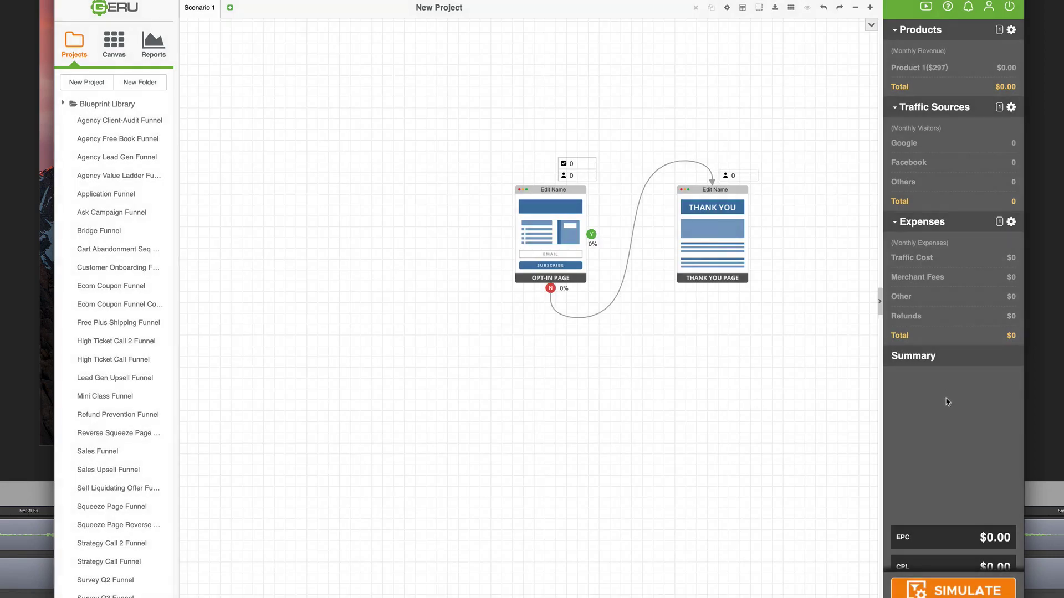
Step: Place Opt-In, Thank You and Sales Page nodes in a row, with an Order Form on the Sales Page
scroll(933, 395, "down", 3)
scroll(935, 395, "down", 1)
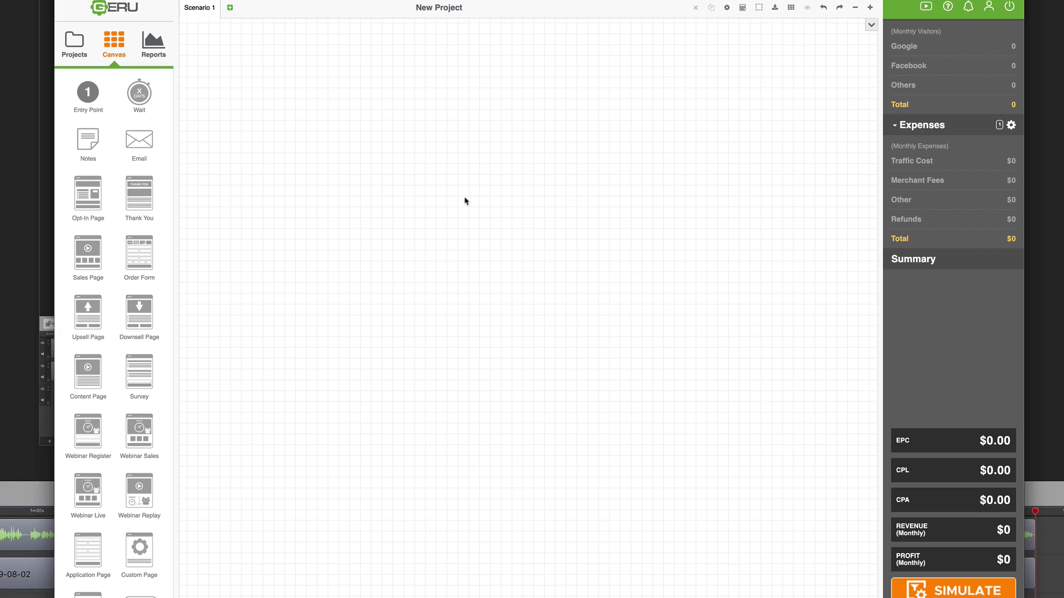
left_click_drag(83, 205, 401, 229)
left_click_drag(143, 195, 504, 239)
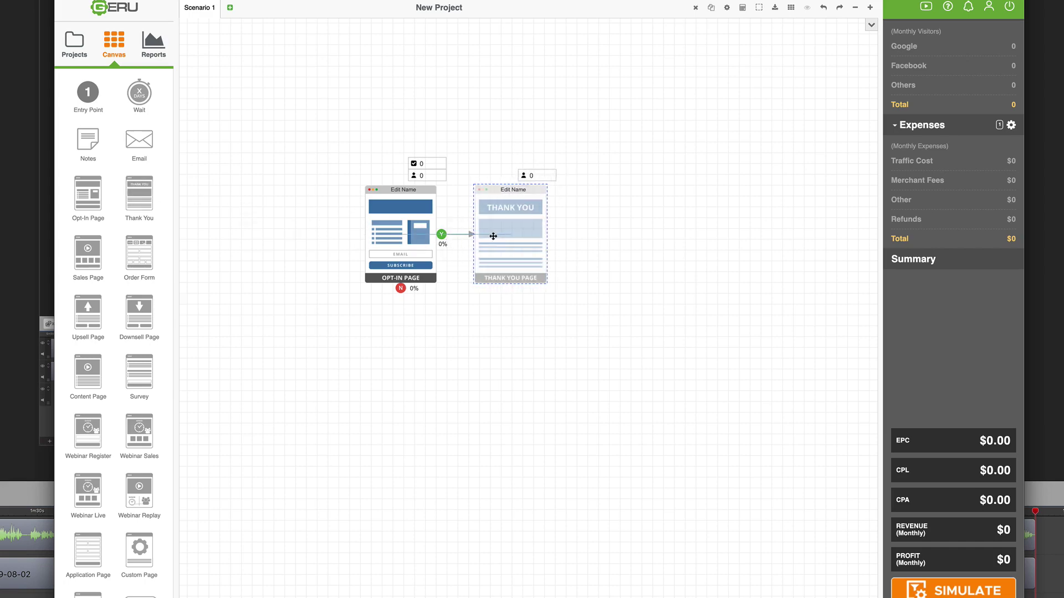
left_click_drag(493, 236, 494, 236)
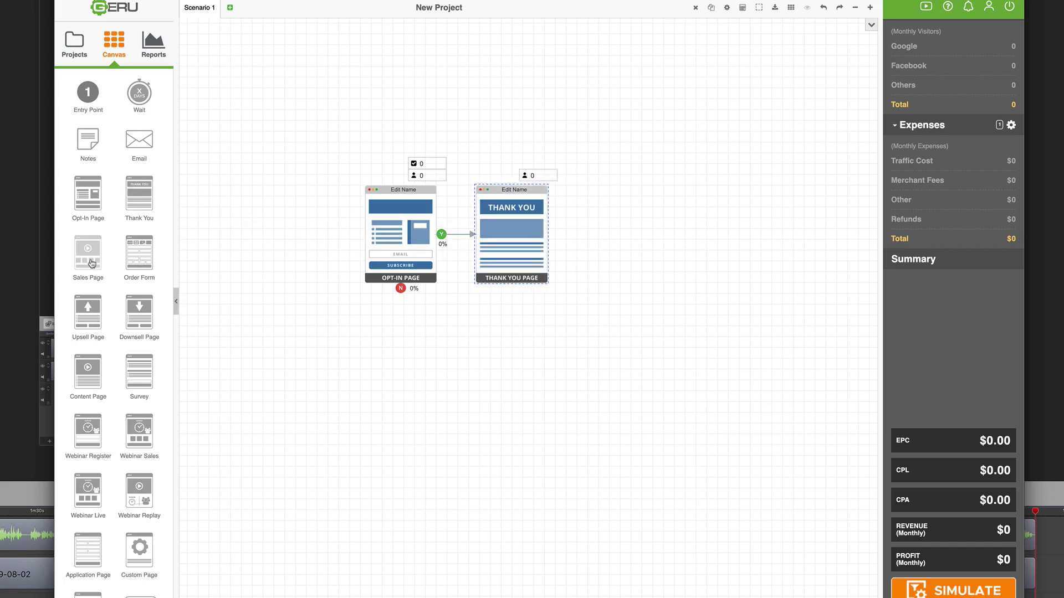
left_click_drag(92, 264, 614, 236)
left_click_drag(753, 242, 714, 232)
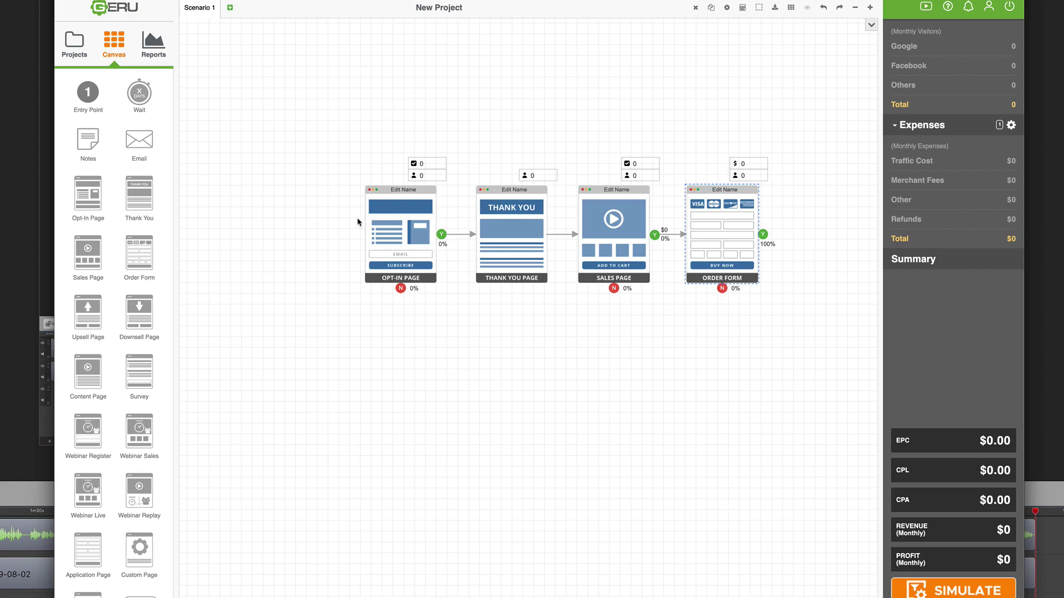
Step: Rename the opt-in page to Lead magnet, set a 20% opt-in rate, and save
double_click(403, 236)
key("Escape")
double_click(405, 240)
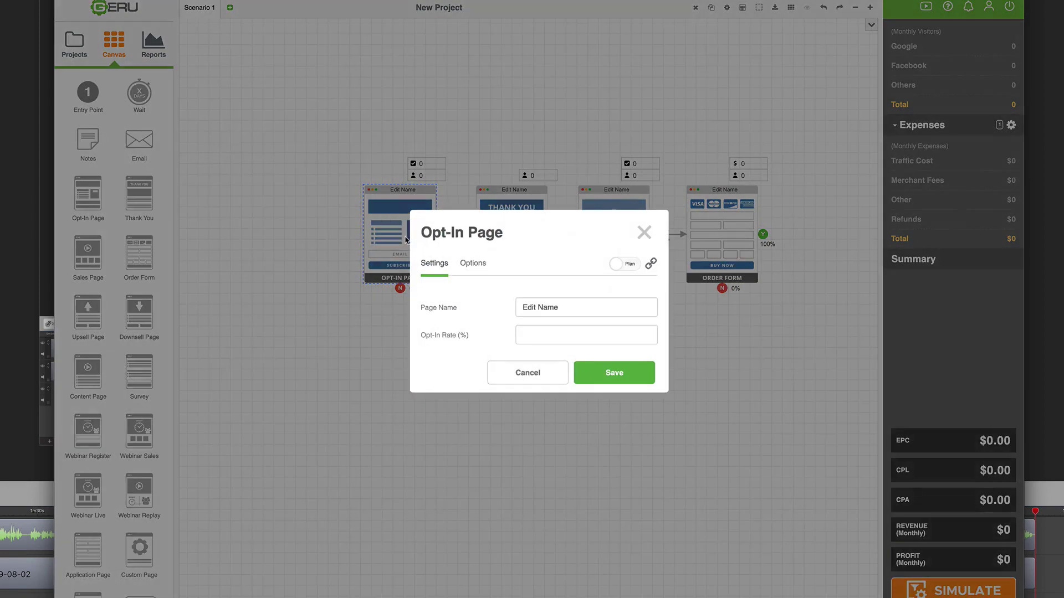
left_click(546, 336)
triple_click(564, 307)
type("Lead ")
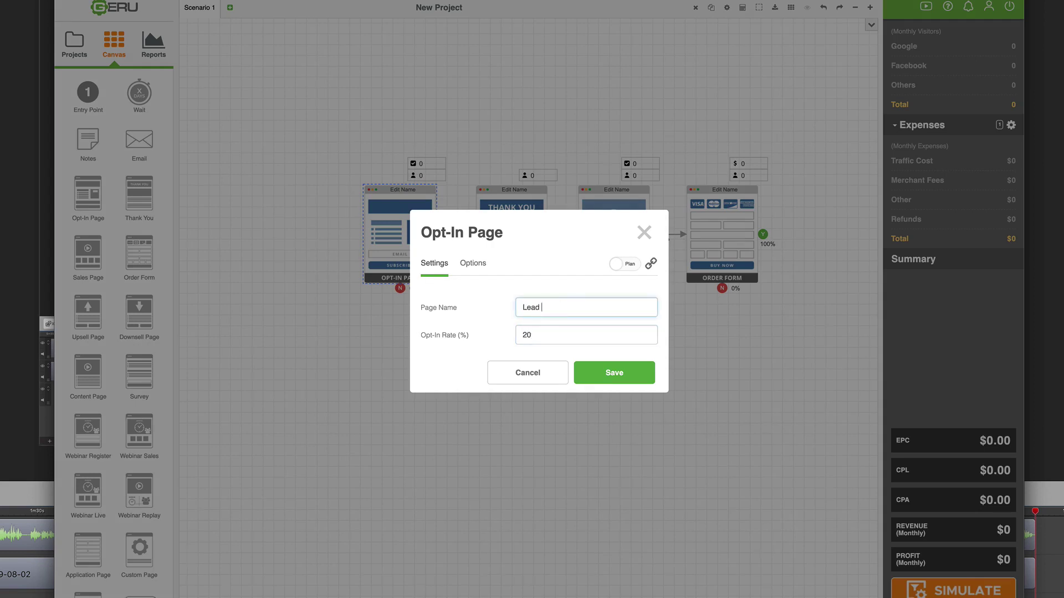
type("magnet")
left_click(618, 374)
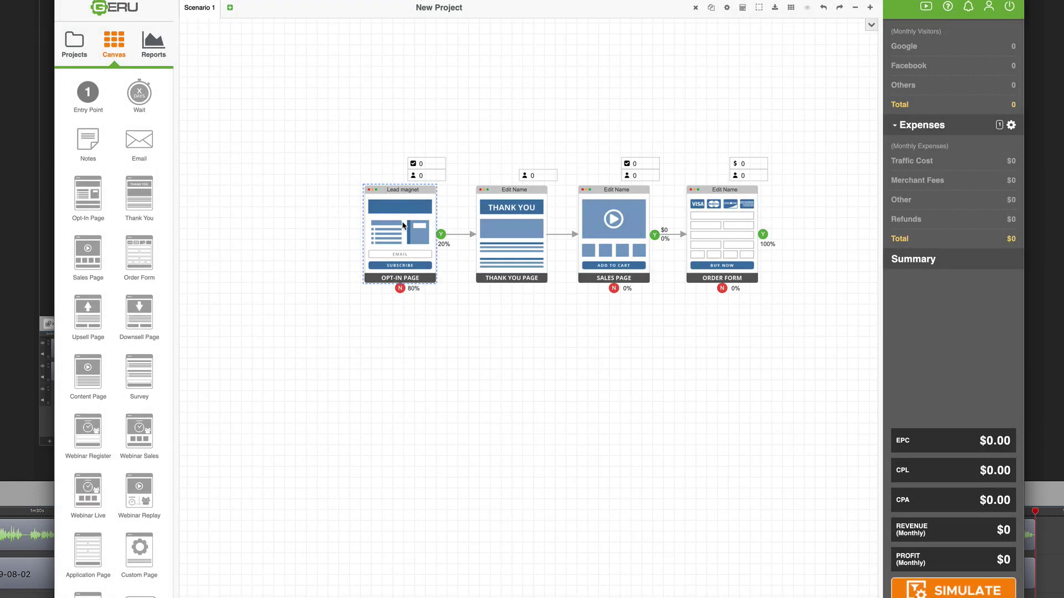
Step: Review the Lead magnet page's Options tab and cancel without changes
double_click(403, 225)
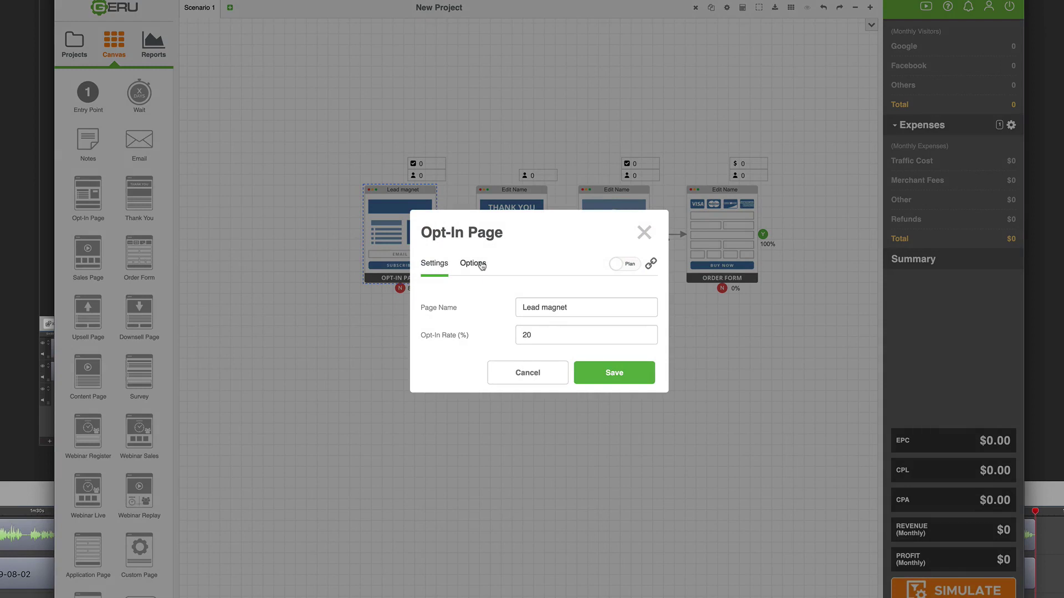
left_click(474, 262)
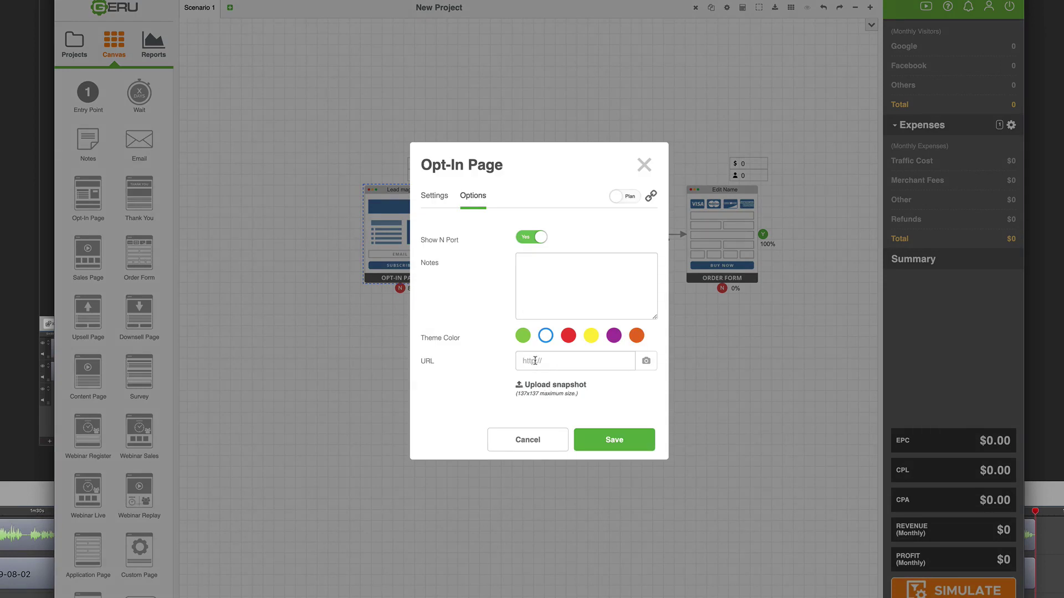
left_click(525, 439)
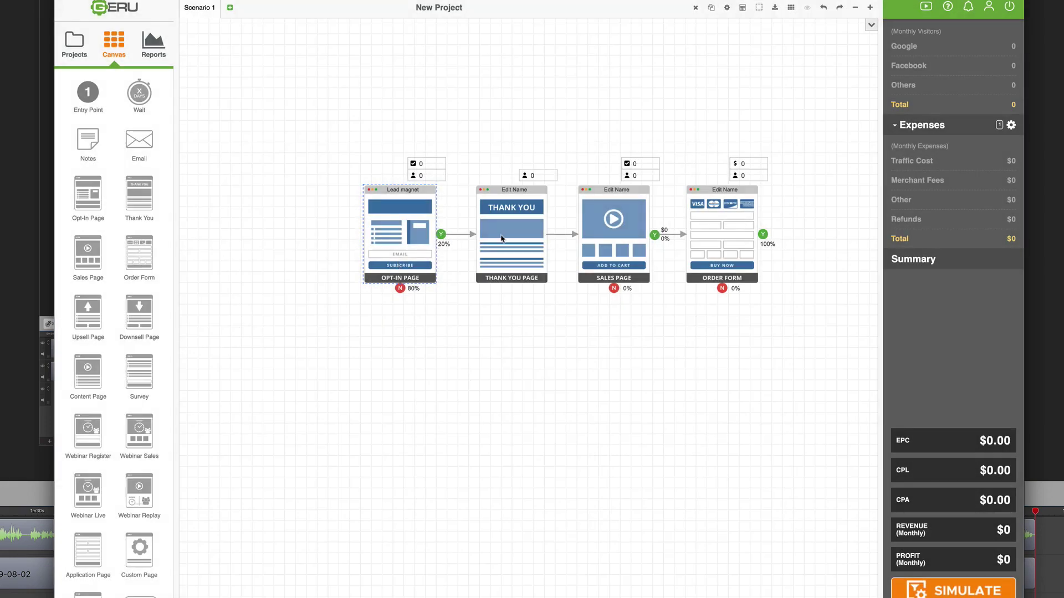
double_click(624, 237)
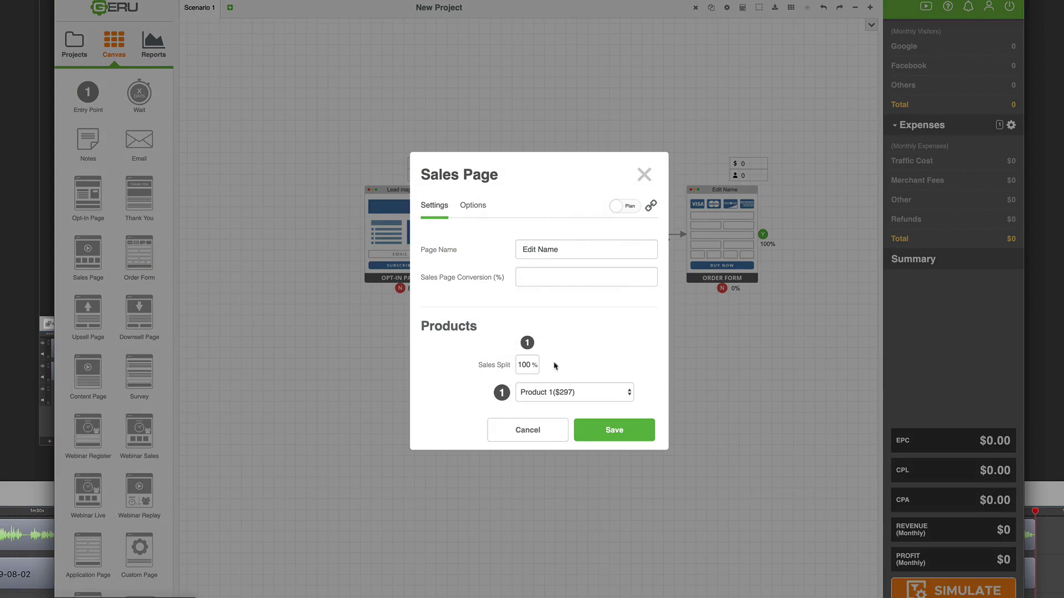
left_click(538, 279)
type("4")
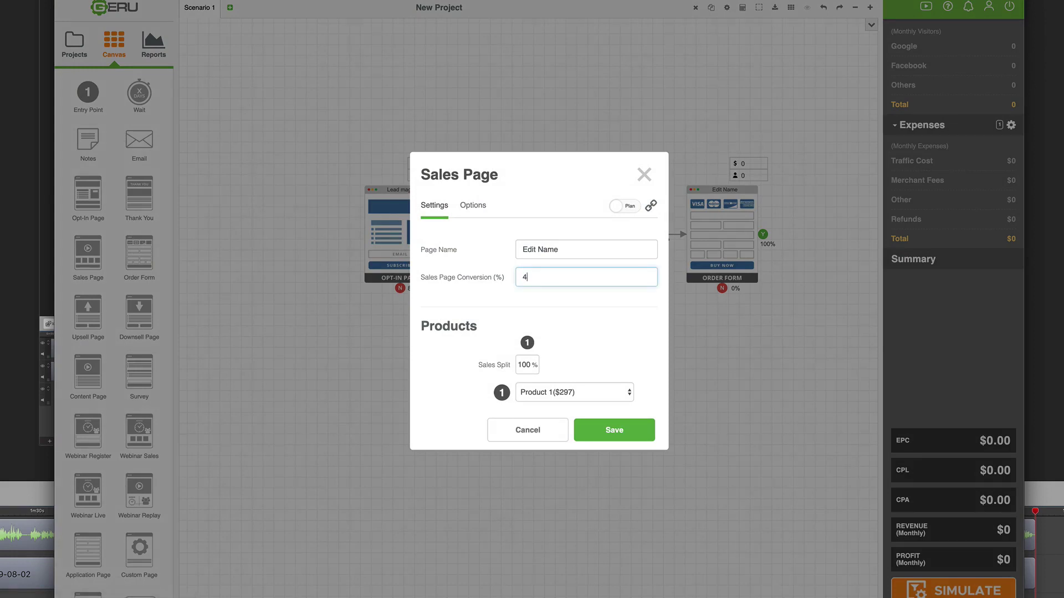
triple_click(555, 253)
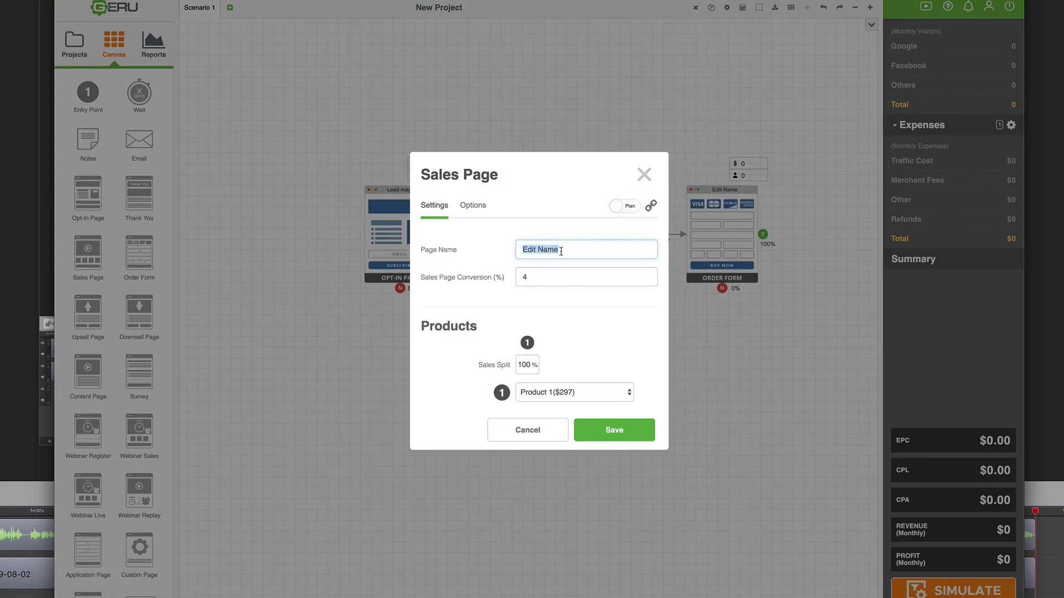
type("Mystery 1000")
left_click(614, 430)
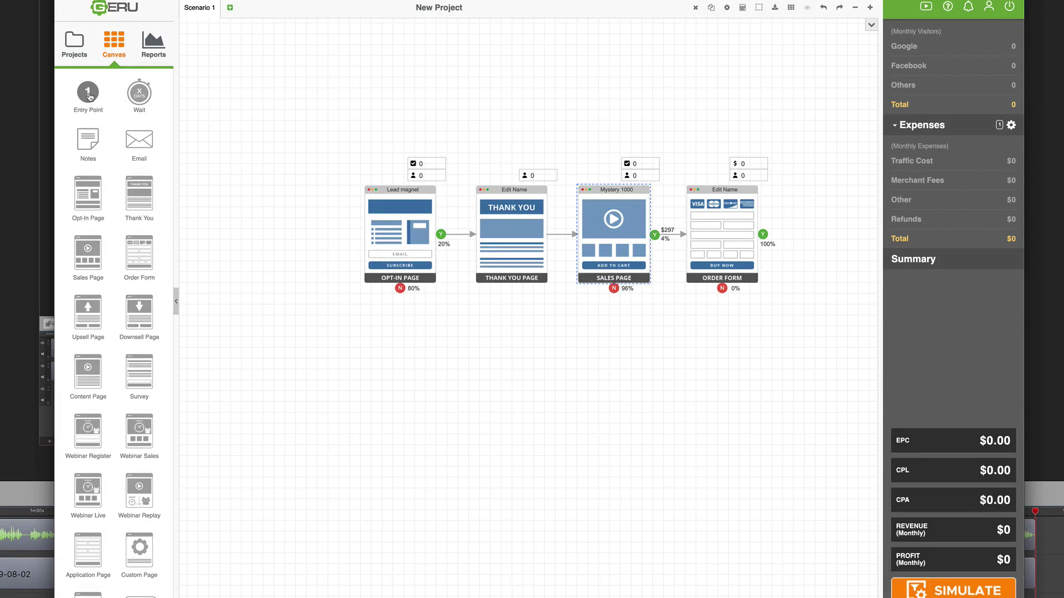
Step: Add an entry point above the opt-in page and start an FB Ads traffic source from Facebook Ads
left_click_drag(88, 95, 400, 111)
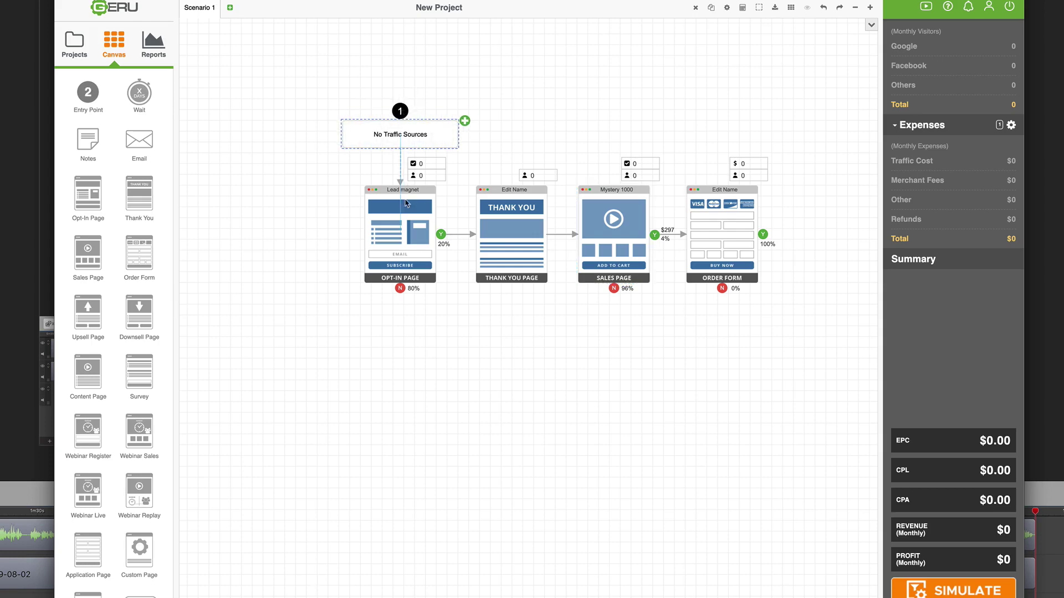
left_click(465, 123)
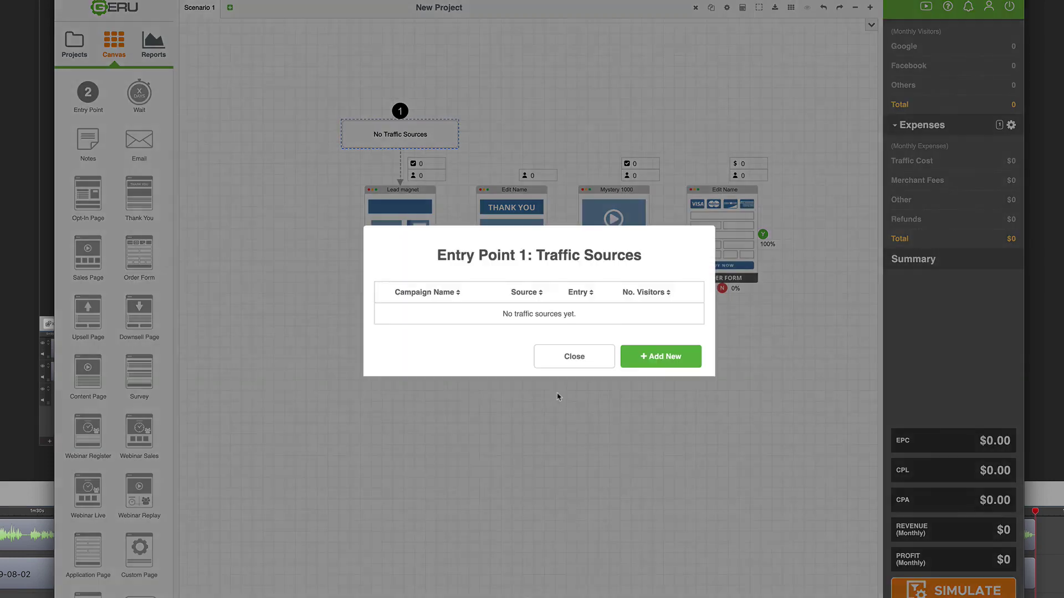
left_click(661, 356)
left_click(550, 231)
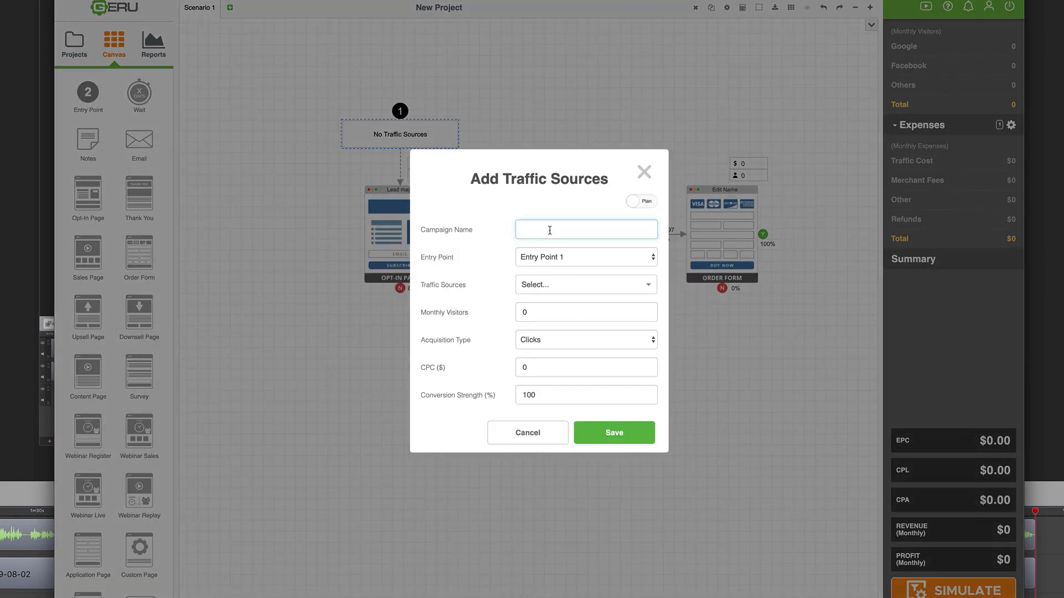
type("FB Ads")
left_click(549, 285)
scroll(560, 355, "down", 5)
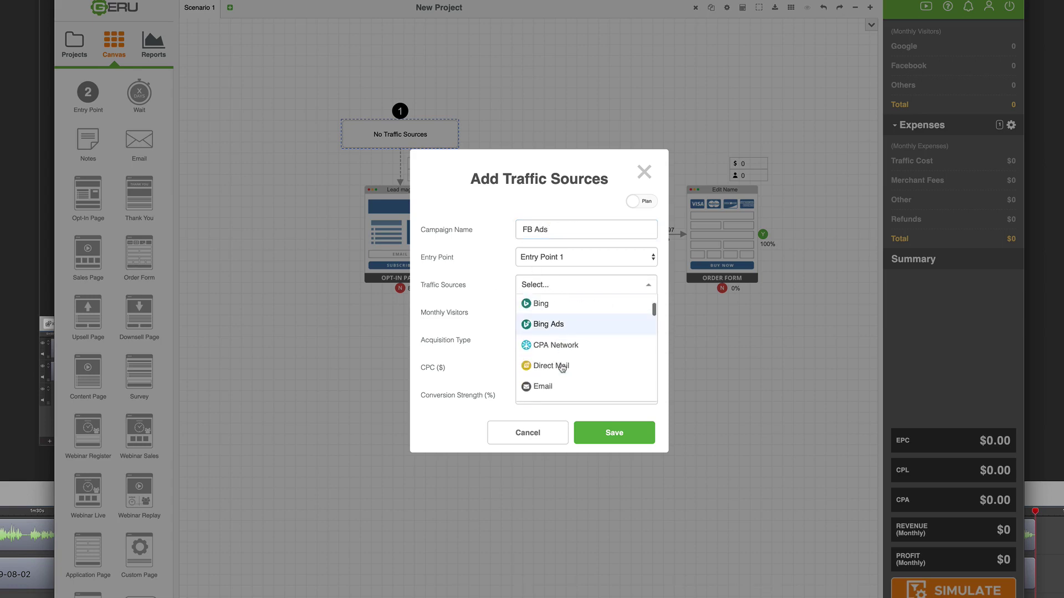
left_click(557, 311)
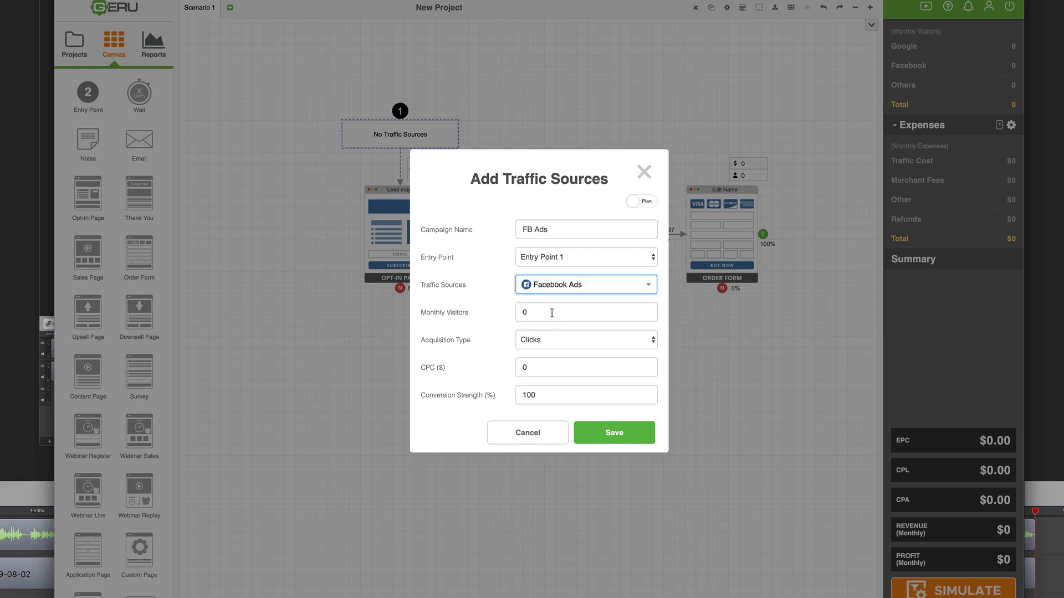
Step: Give FB Ads 2000 monthly visitors, pay-per-click at $1 CPC and 100% conversion strength, then save
left_click(521, 314)
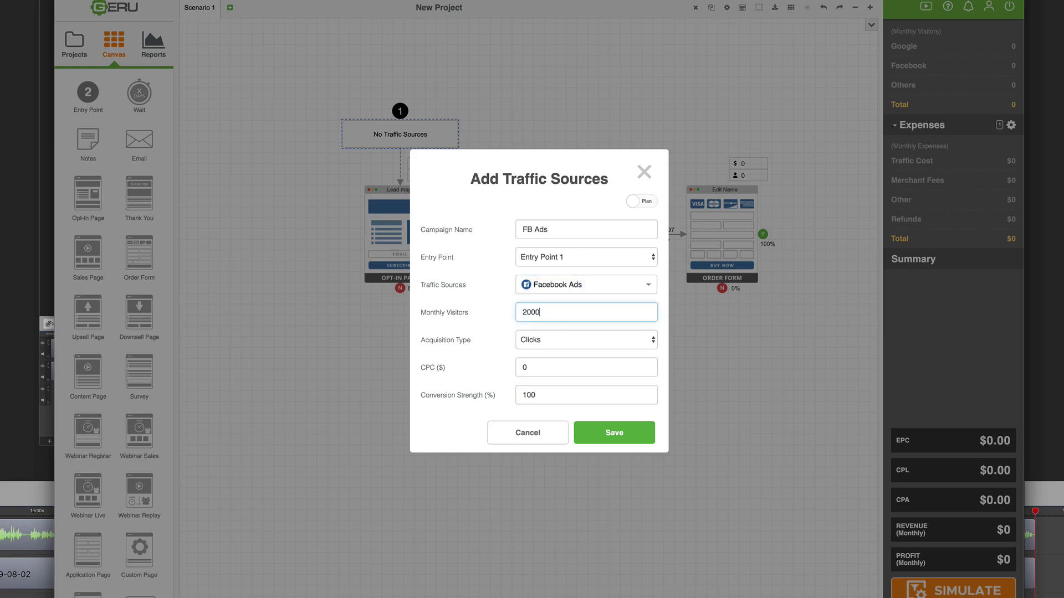
left_click(526, 347)
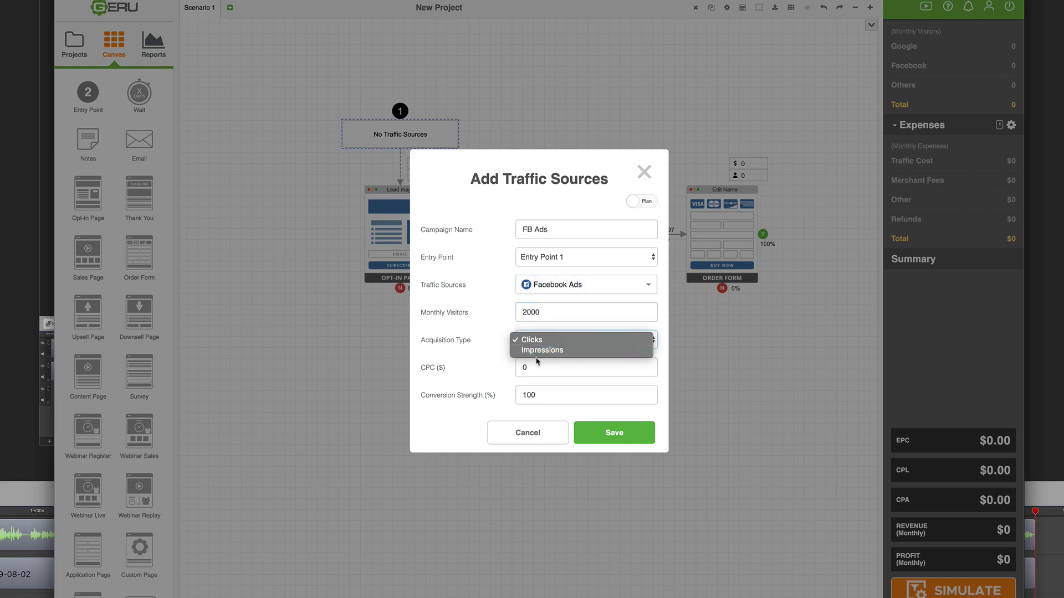
left_click(535, 363)
left_click(523, 367)
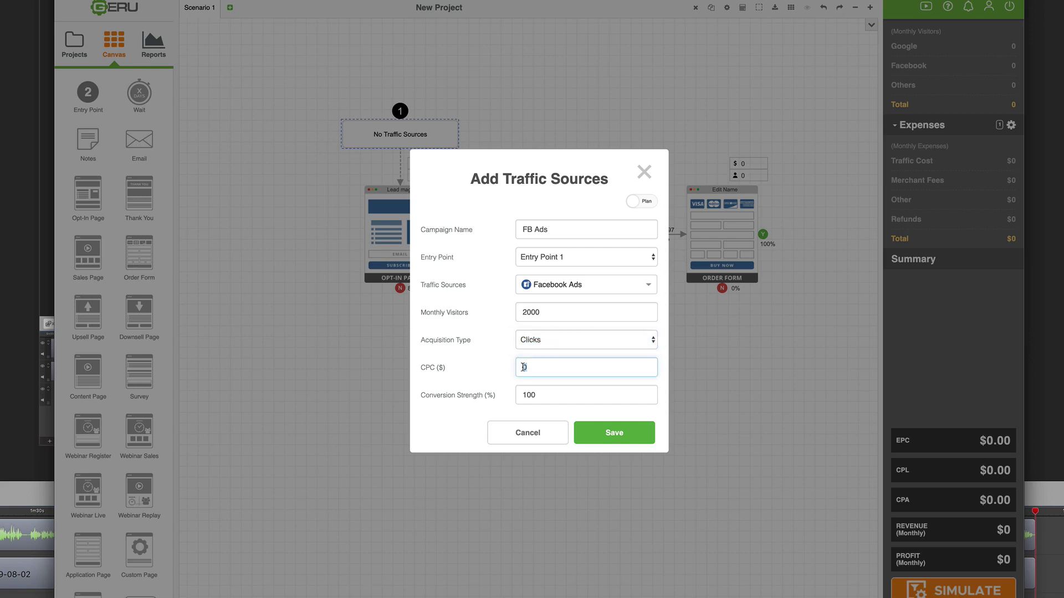
left_click(536, 395)
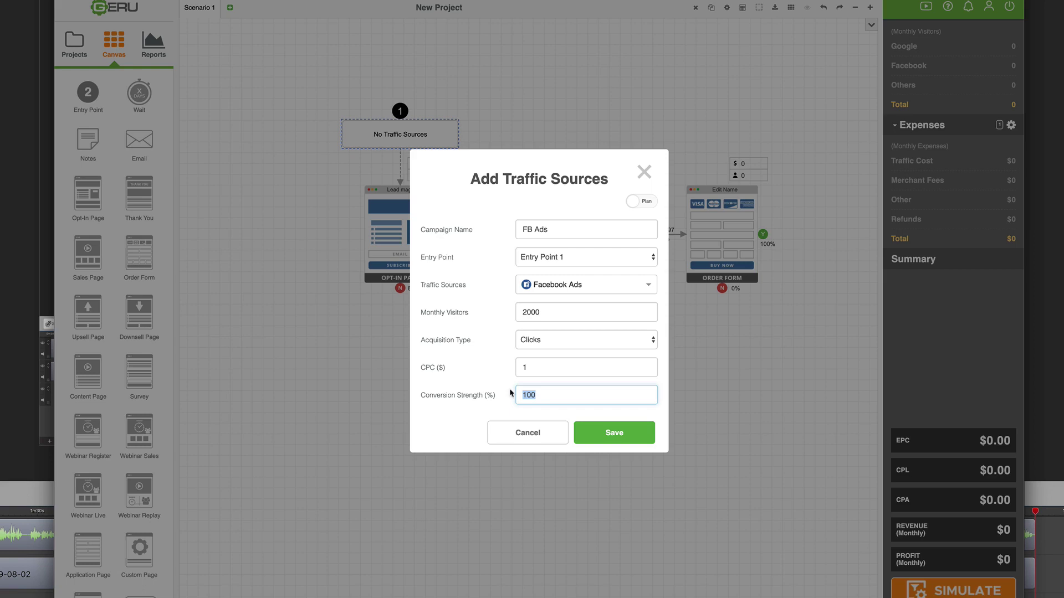
type("80")
left_click_drag(545, 392, 520, 394)
type("100")
left_click(616, 433)
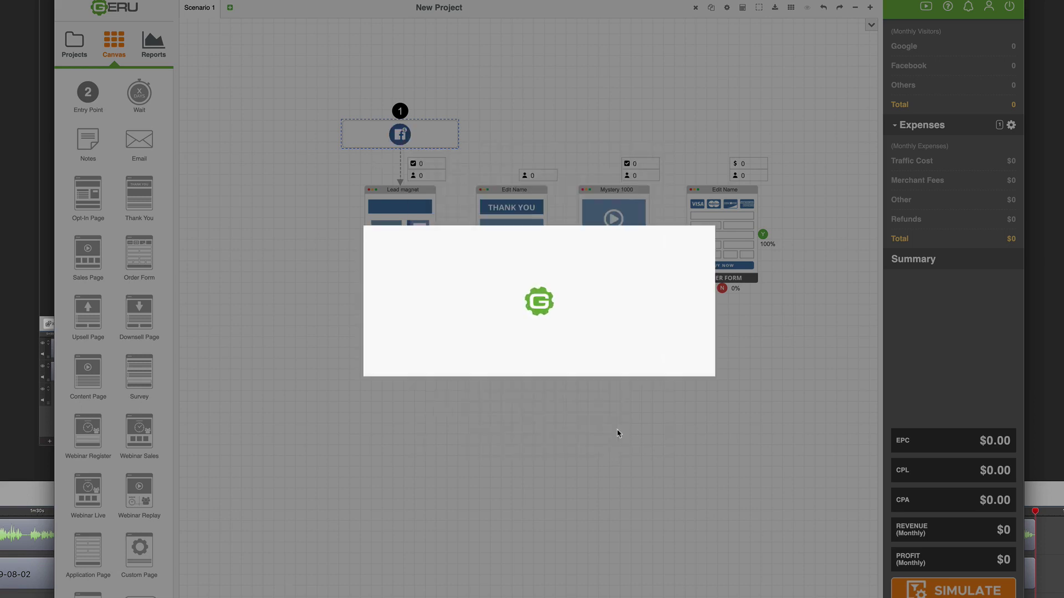
Step: Start a second traffic source named IG using Instagram Ads
left_click(676, 313)
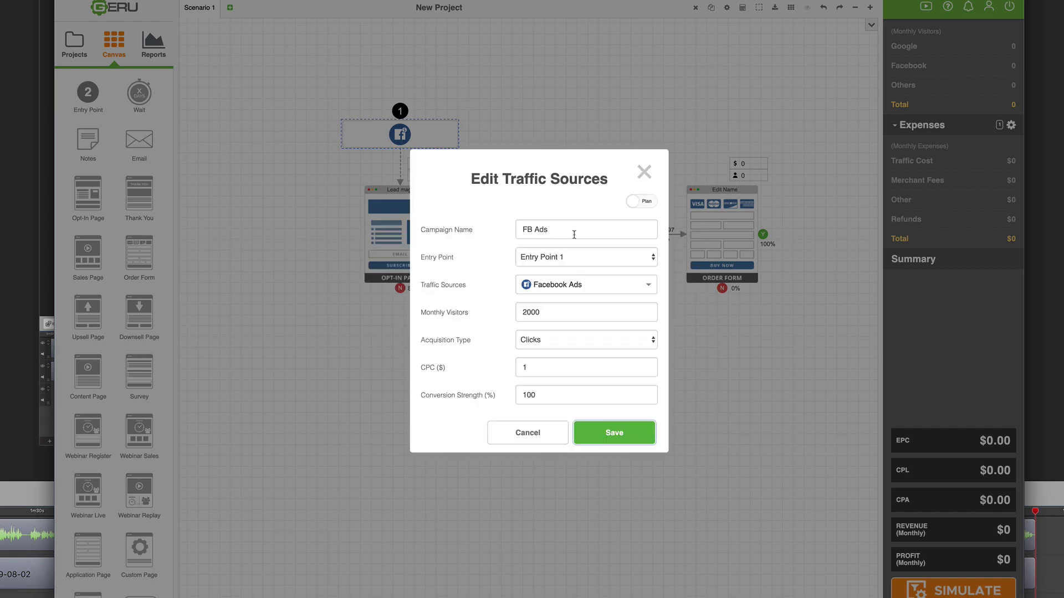
left_click(533, 433)
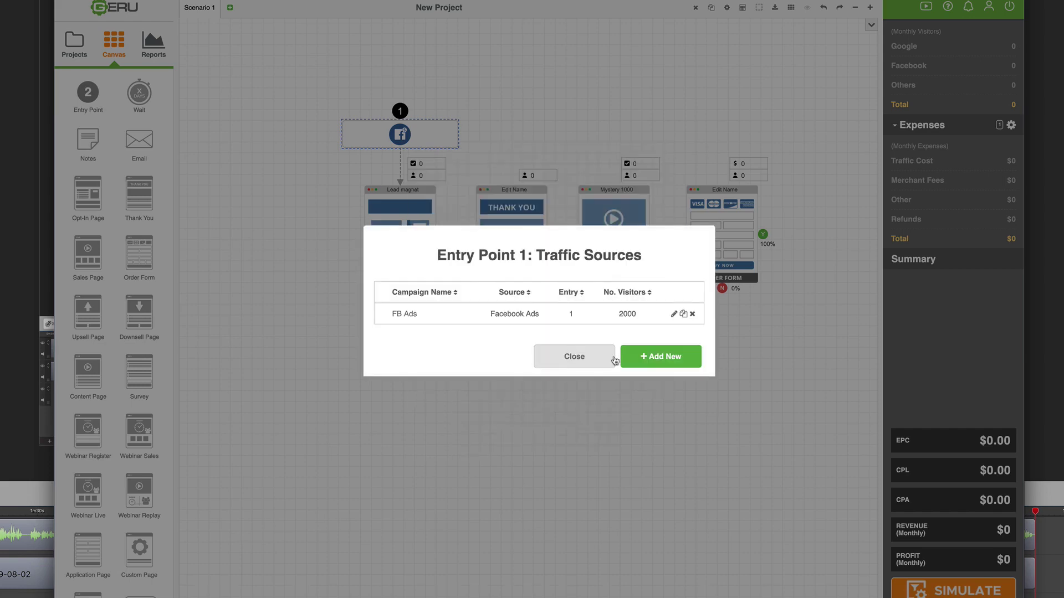
left_click(656, 358)
left_click(549, 228)
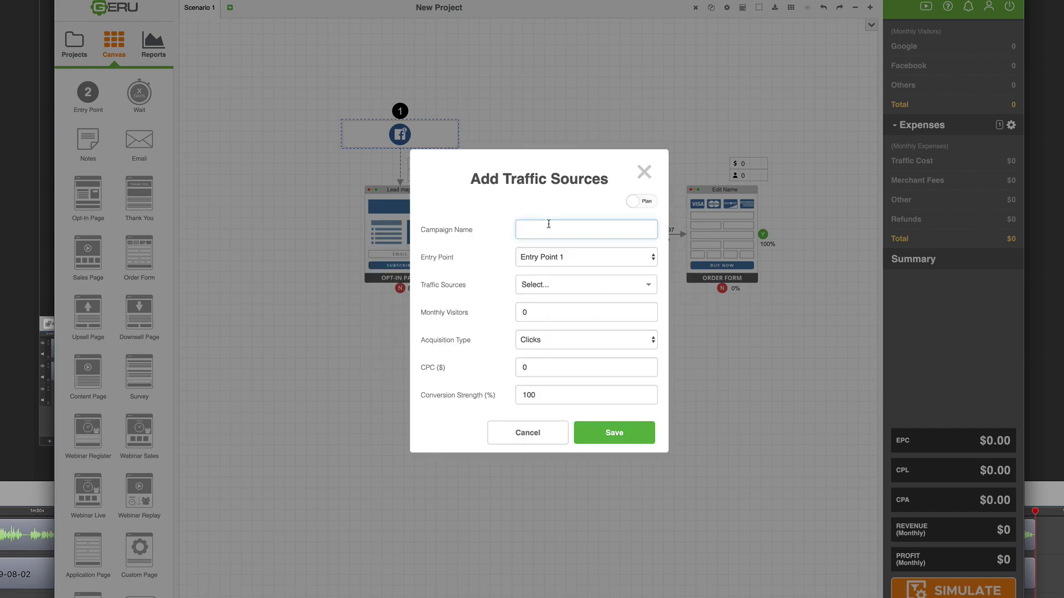
left_click(561, 285)
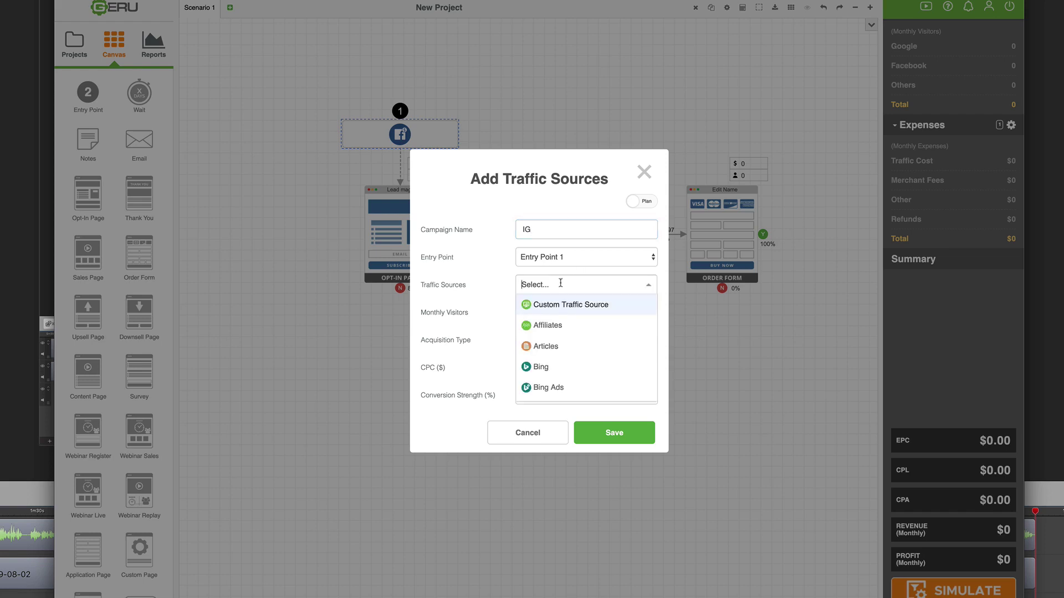
scroll(577, 332, "down", 2)
scroll(578, 332, "down", 5)
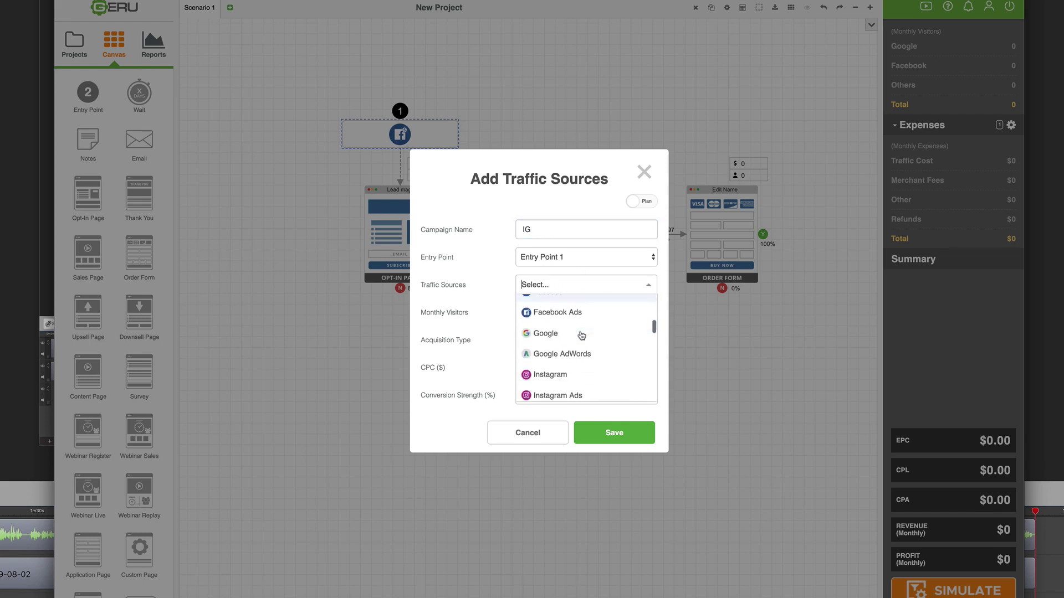
left_click(564, 342)
Step: Set the IG source to 1400 monthly visitors at $1.1 CPC and save it
double_click(521, 314)
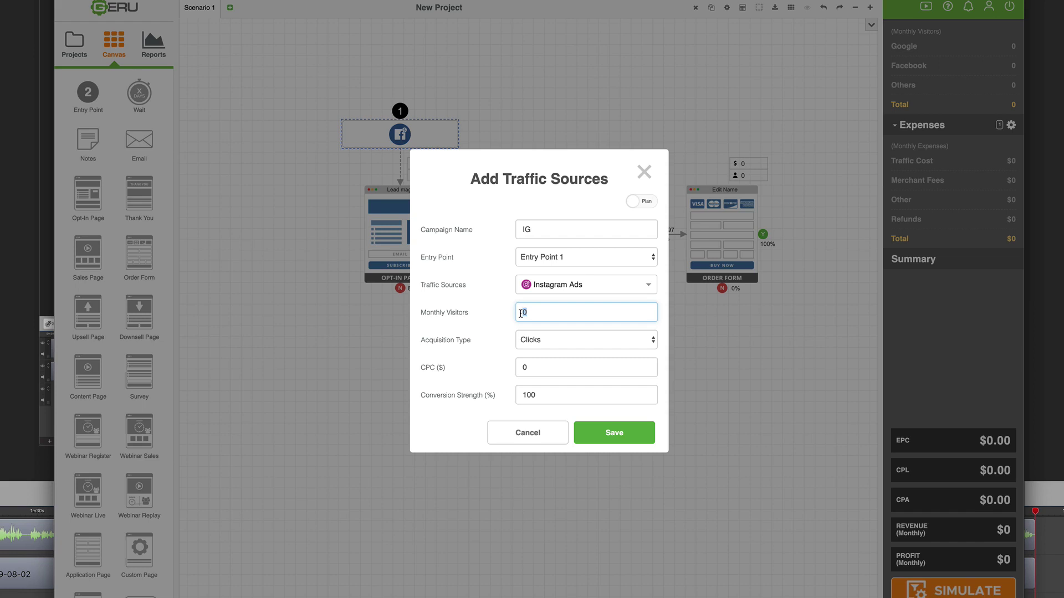
type("1400")
double_click(518, 368)
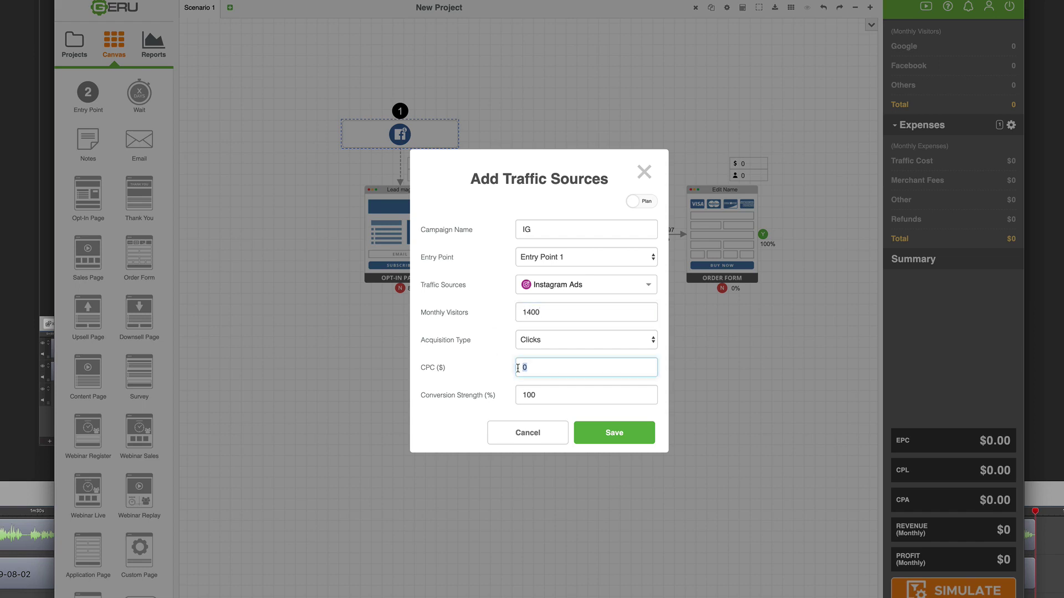
type("1.18")
left_click(614, 436)
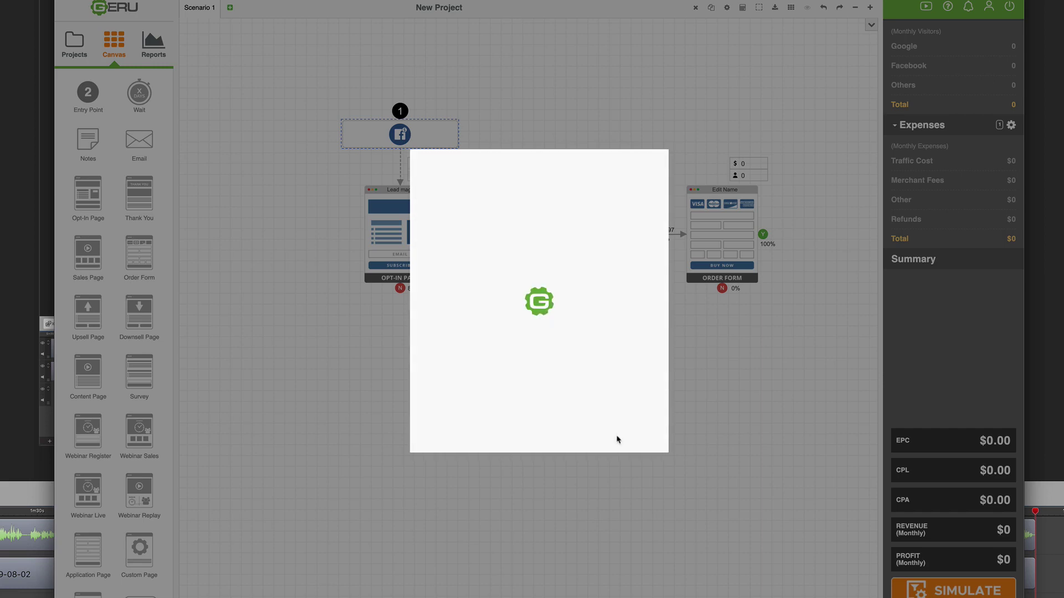
Step: Simulate the funnel and review the totals: 3,400 visitors, $8,019 revenue, $4,026 profit
left_click(574, 367)
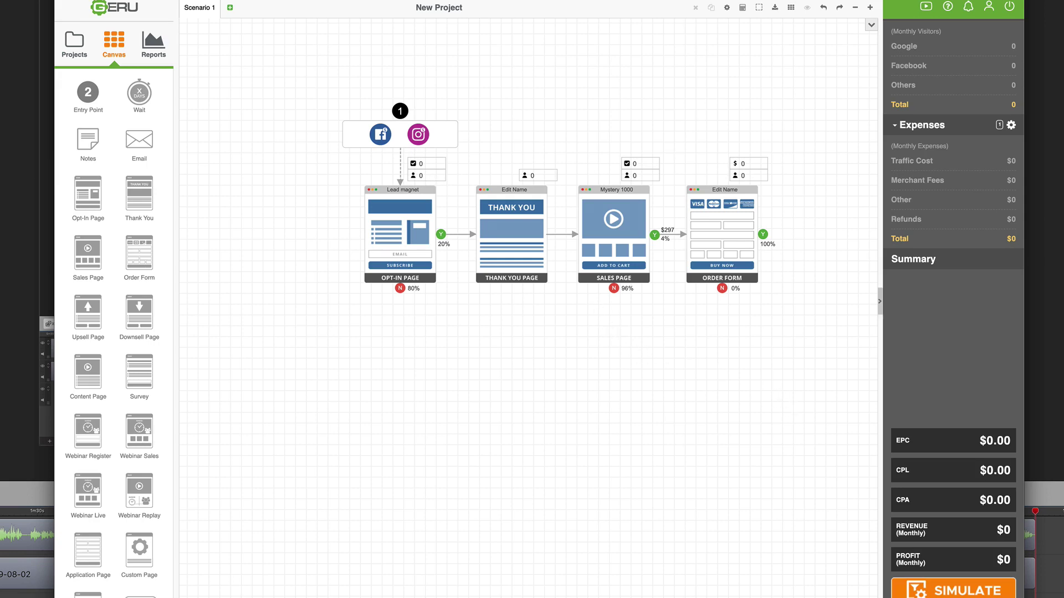
left_click(957, 593)
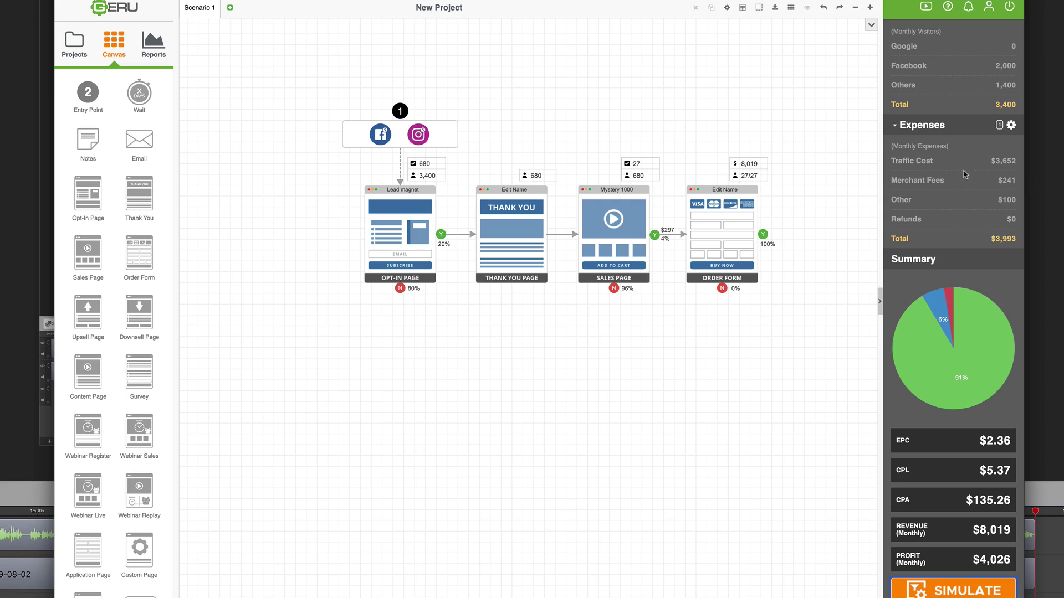
scroll(965, 175, "up", 4)
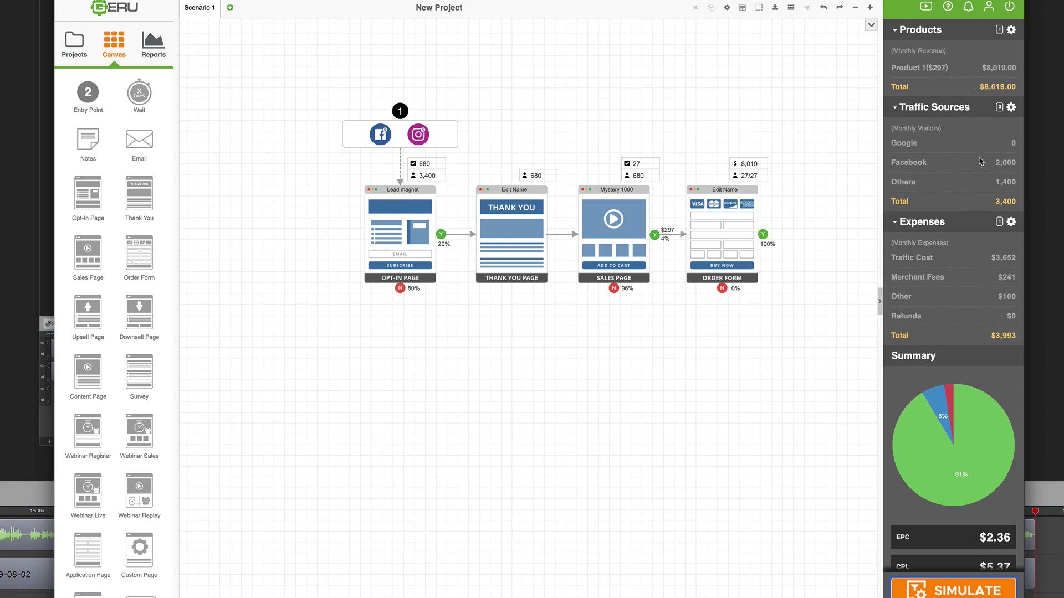
scroll(977, 164, "down", 4)
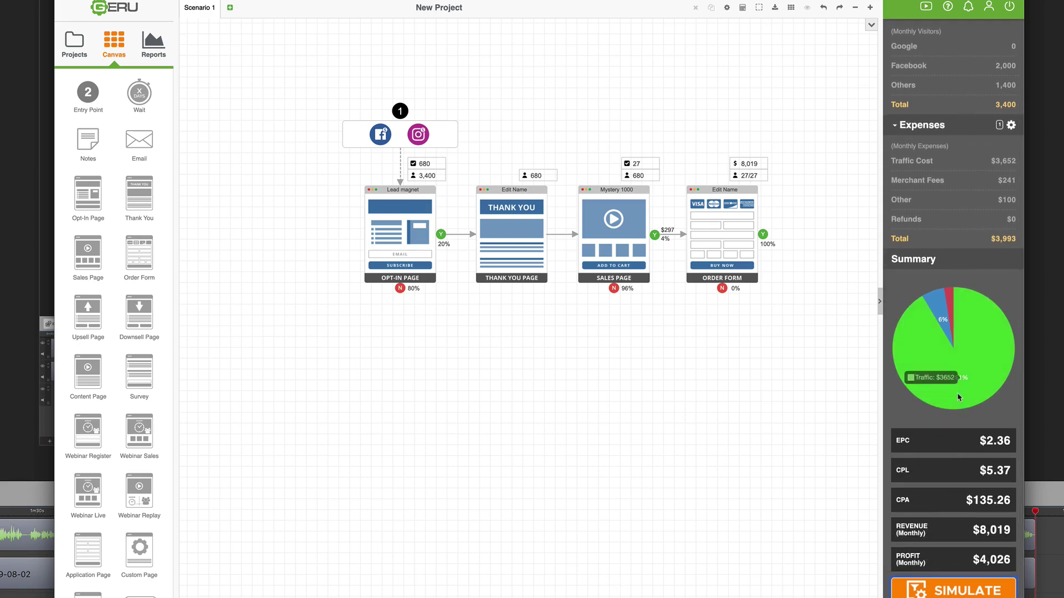
mouse_move(949, 327)
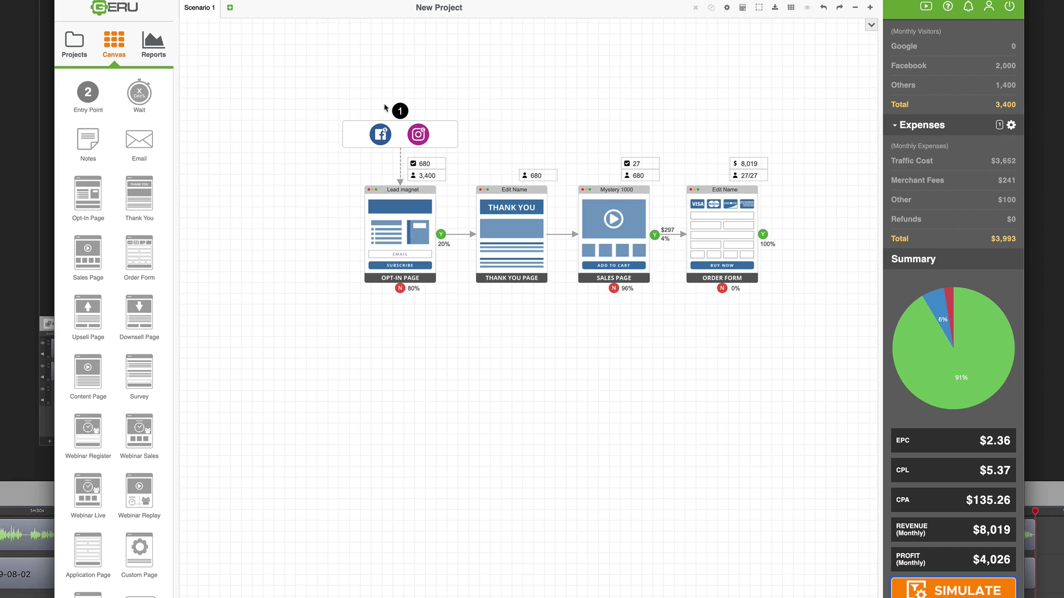
Step: Create Scenario 2 and set its Lead magnet opt-in rate to 10%
left_click(230, 8)
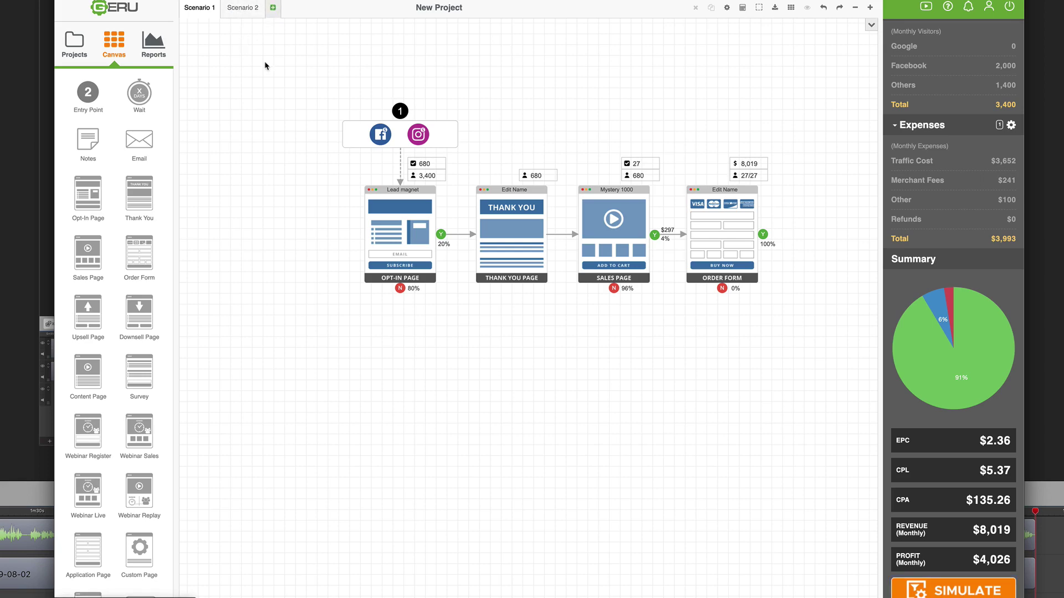
left_click(243, 9)
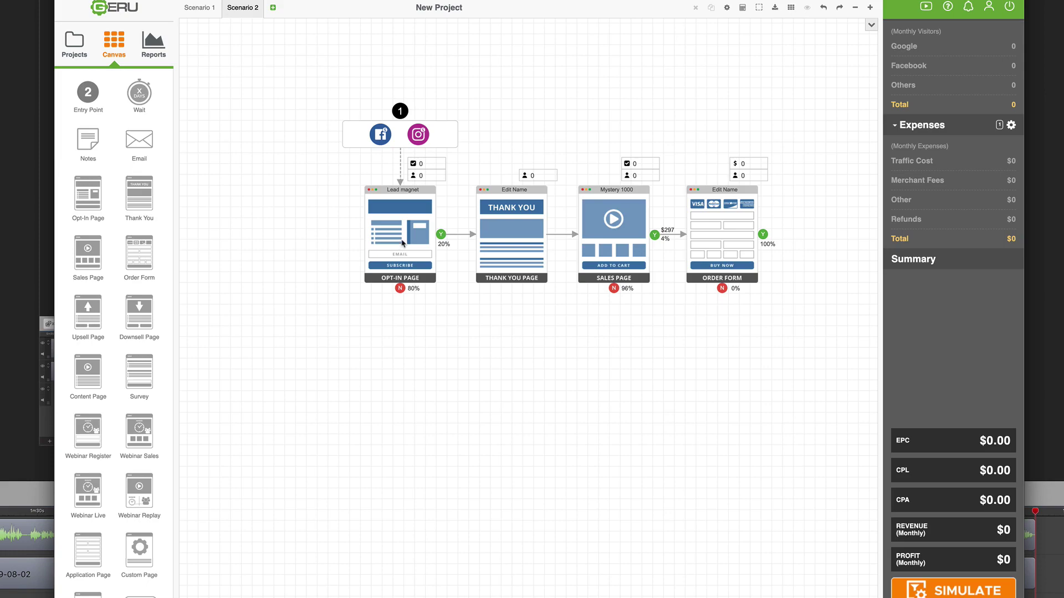
double_click(403, 243)
left_click_drag(552, 334, 510, 337)
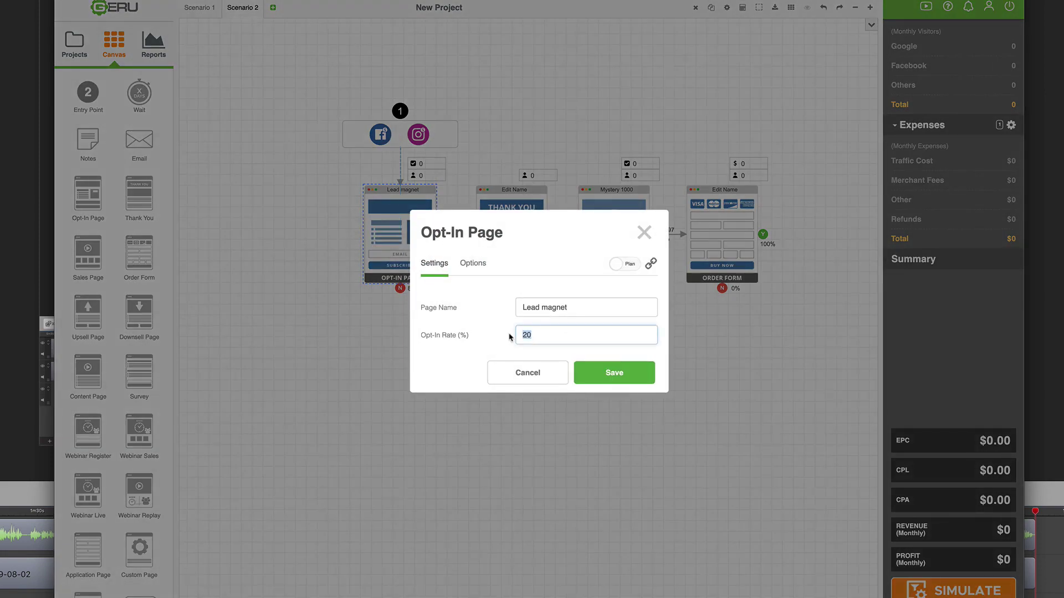
type("10")
left_click(613, 373)
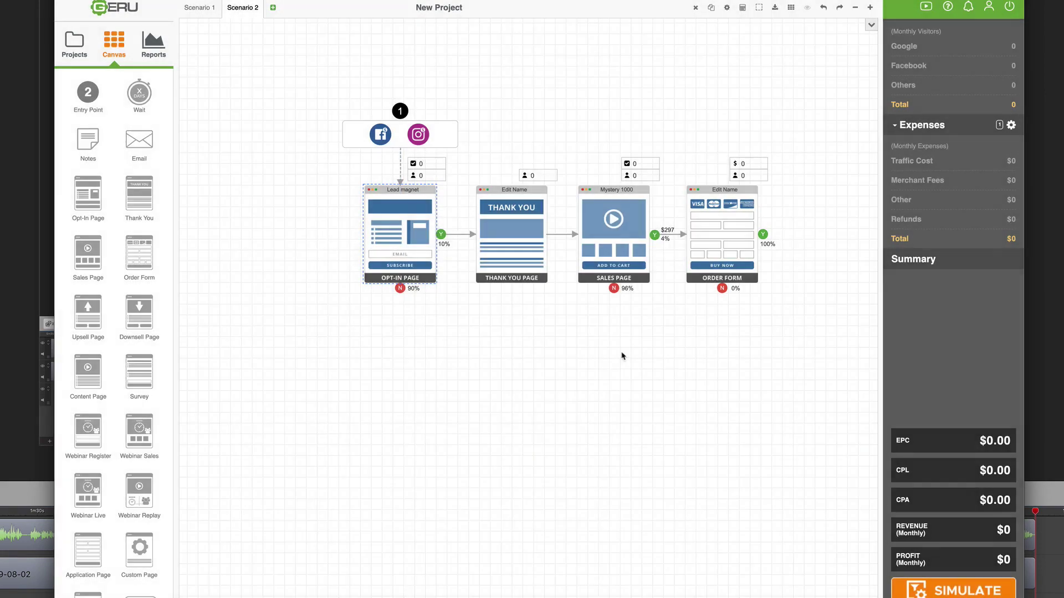
Step: Lower the Mystery 1000 sales page conversion from 4% to 1%
left_click(613, 237)
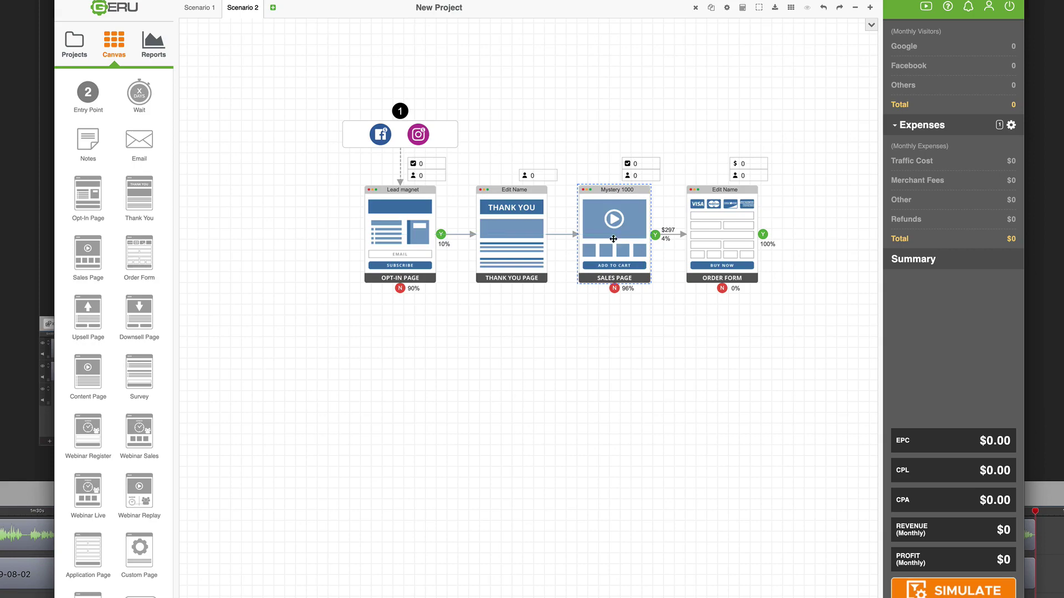
double_click(613, 239)
left_click_drag(531, 277, 515, 279)
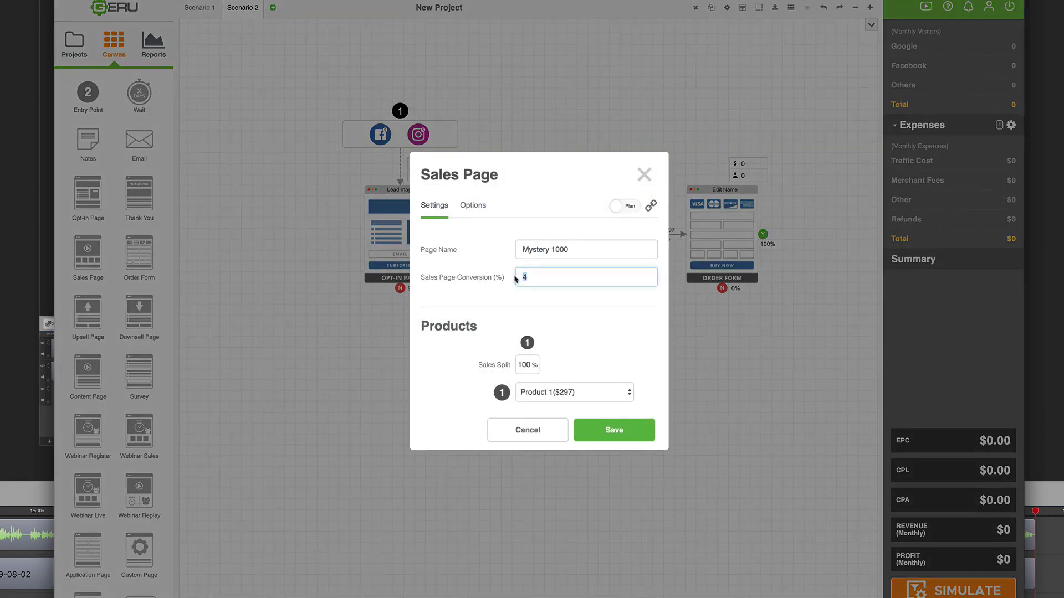
type("1")
left_click(607, 430)
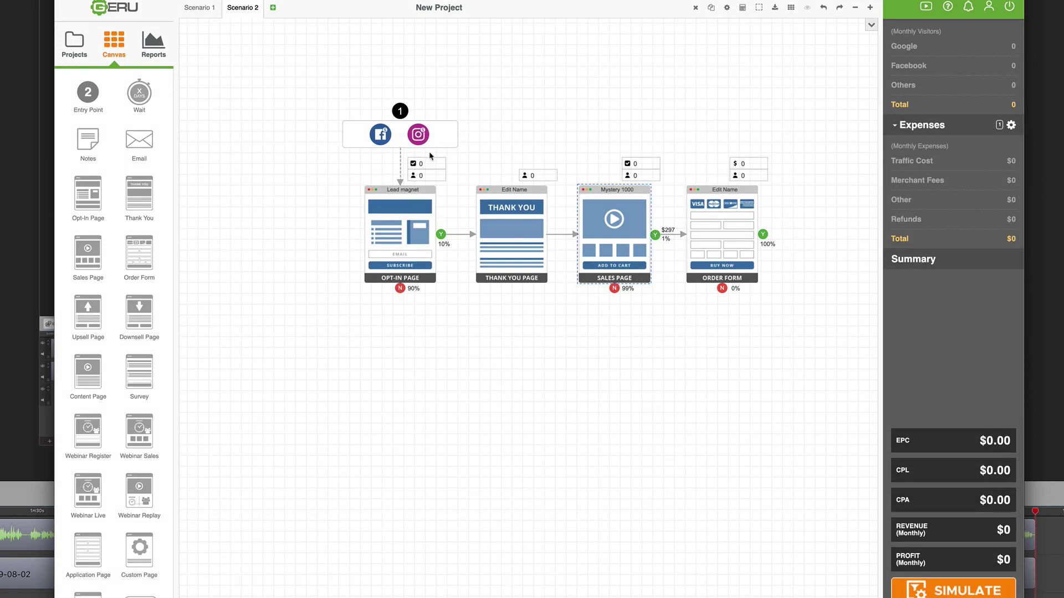
Step: Simulate Scenario 2 and highlight the resulting -$2,888 monthly profit
left_click(975, 593)
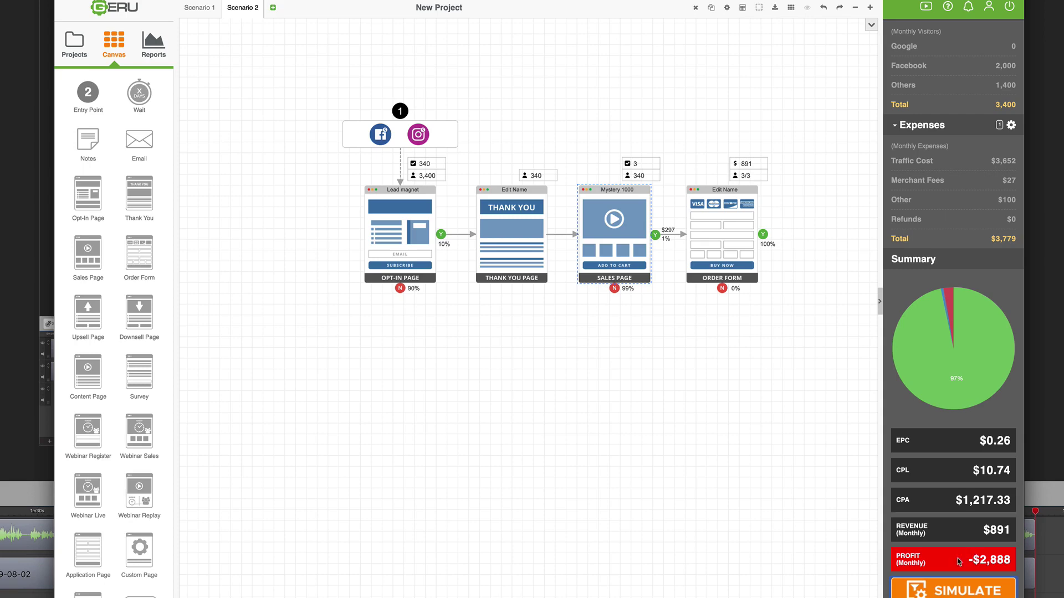
left_click_drag(968, 559, 1007, 560)
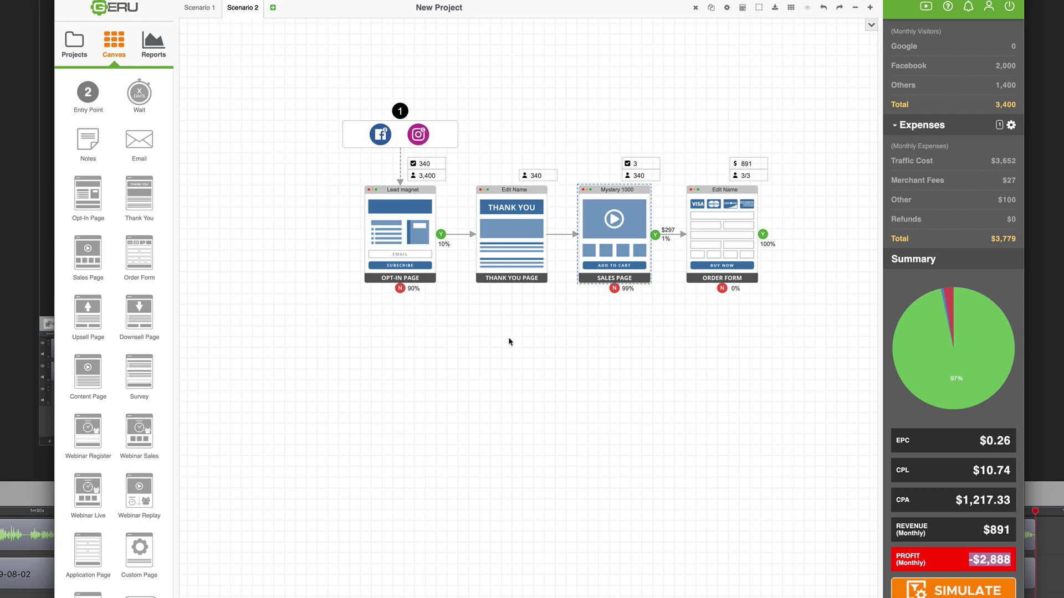
Step: Try a 12% opt-in rate and 2% sales page conversion
double_click(404, 247)
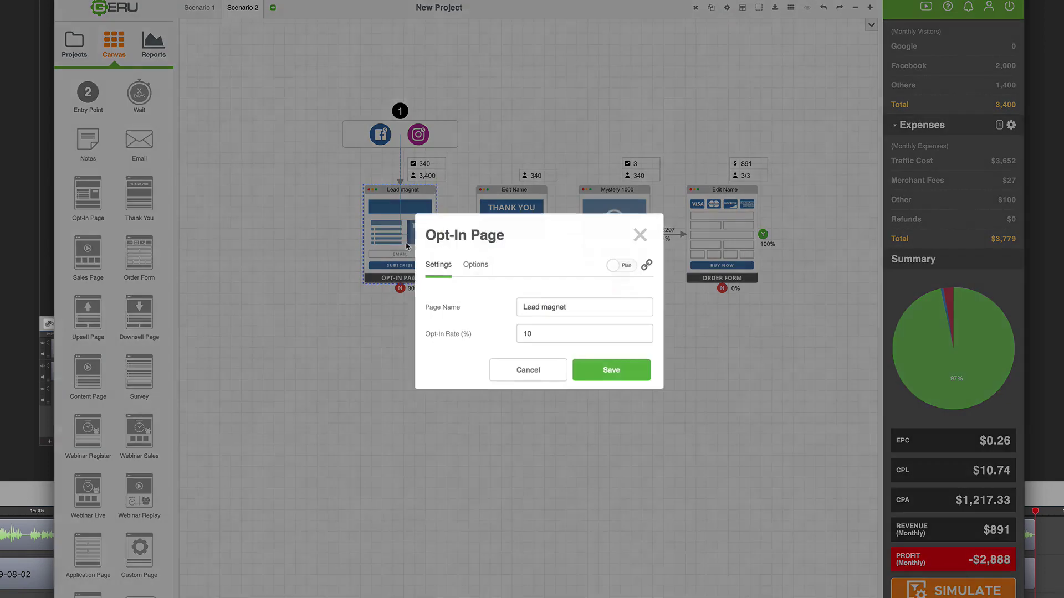
double_click(524, 334)
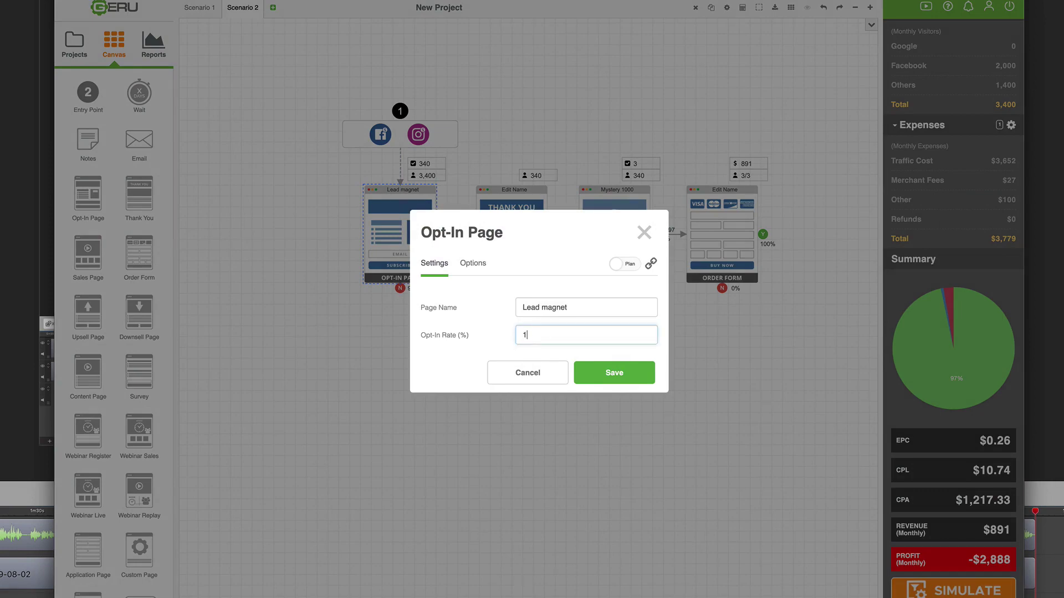
type("12")
left_click(613, 372)
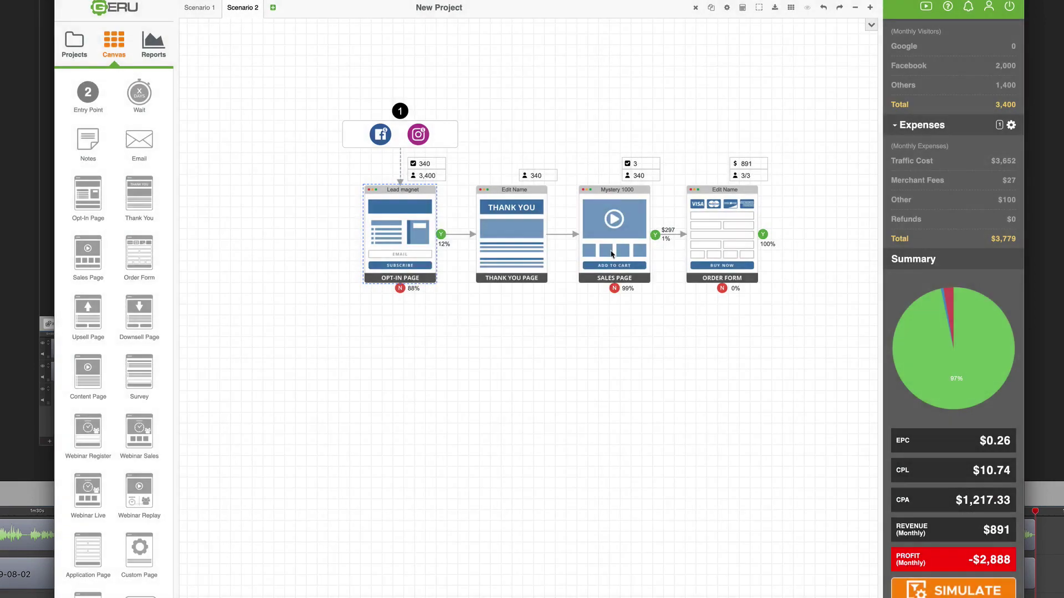
double_click(612, 252)
double_click(542, 277)
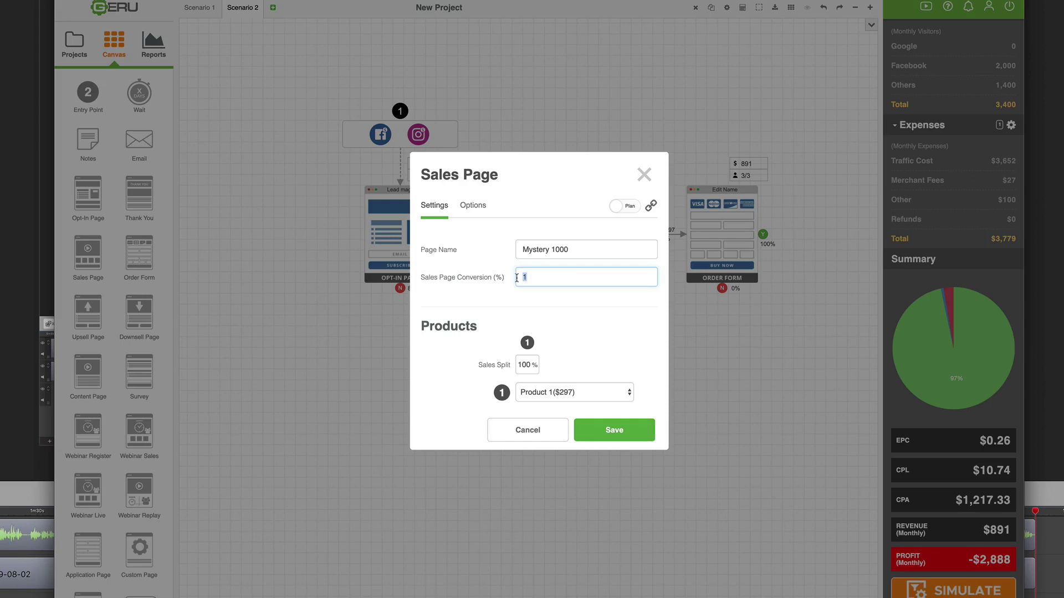
type("2")
left_click(612, 429)
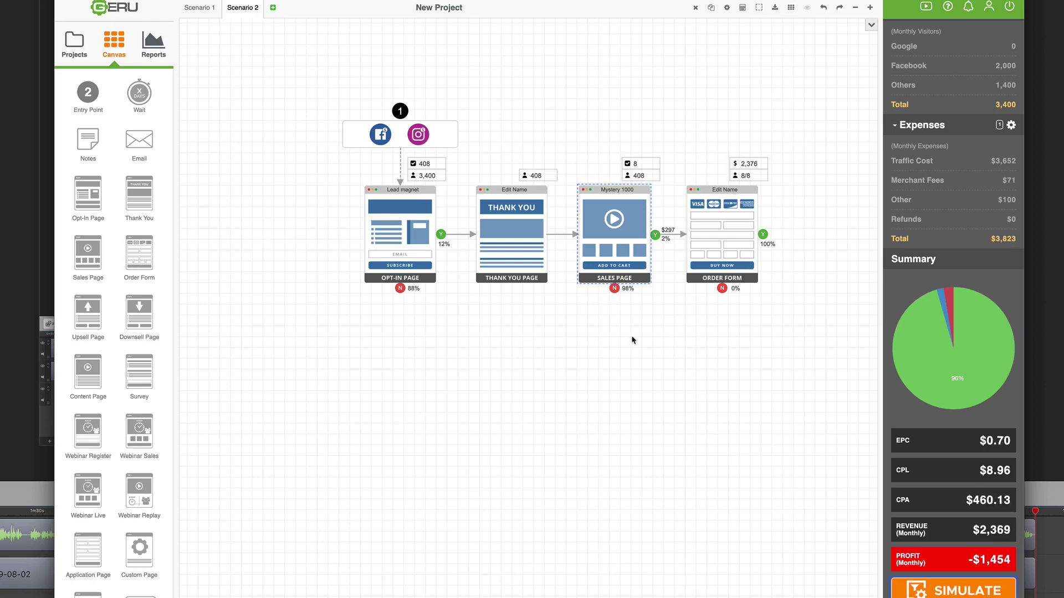
Step: Raise the opt-in to 15% and sales conversion to 3%, then highlight the $569 profit summary
left_click(409, 240)
double_click(409, 240)
double_click(521, 334)
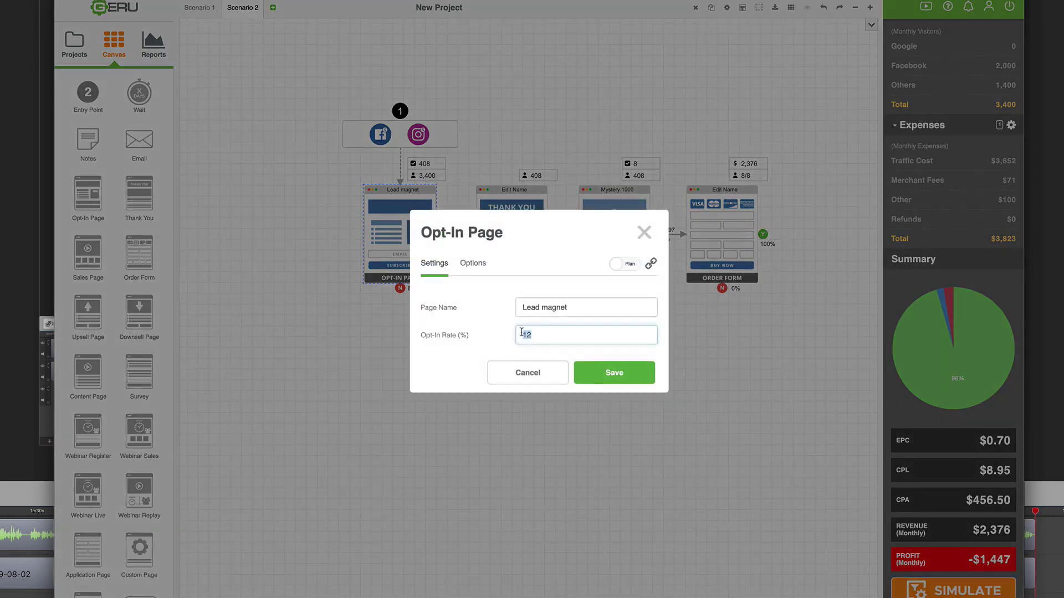
type("15")
left_click(627, 383)
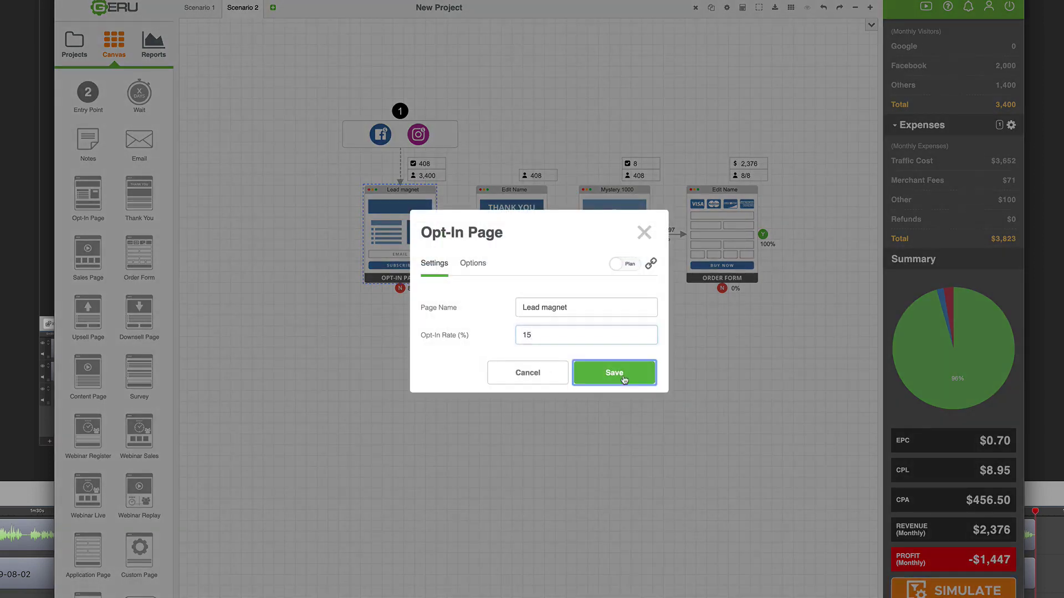
double_click(612, 240)
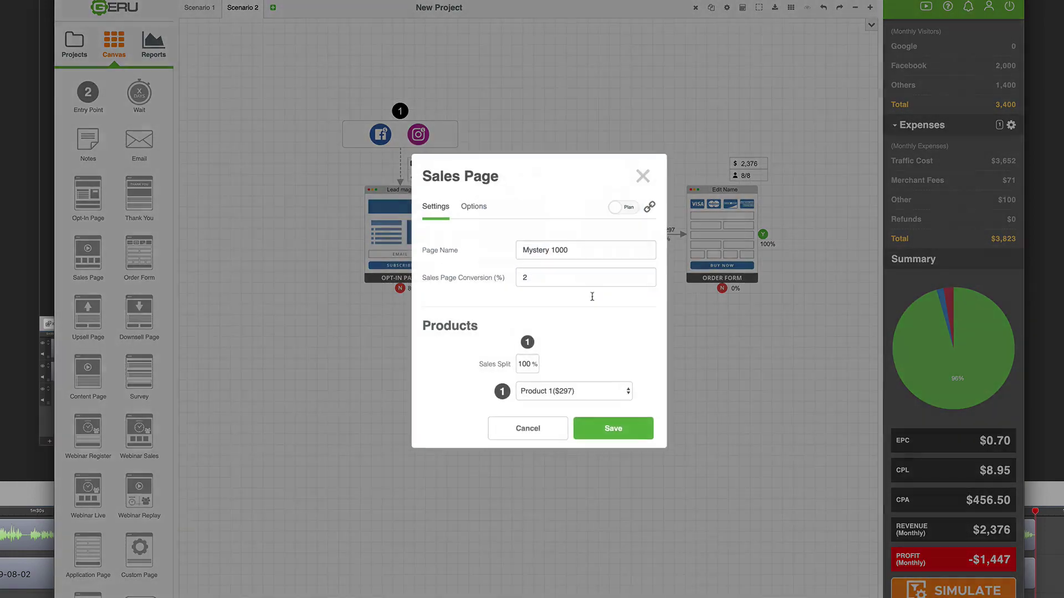
double_click(524, 277)
type("3")
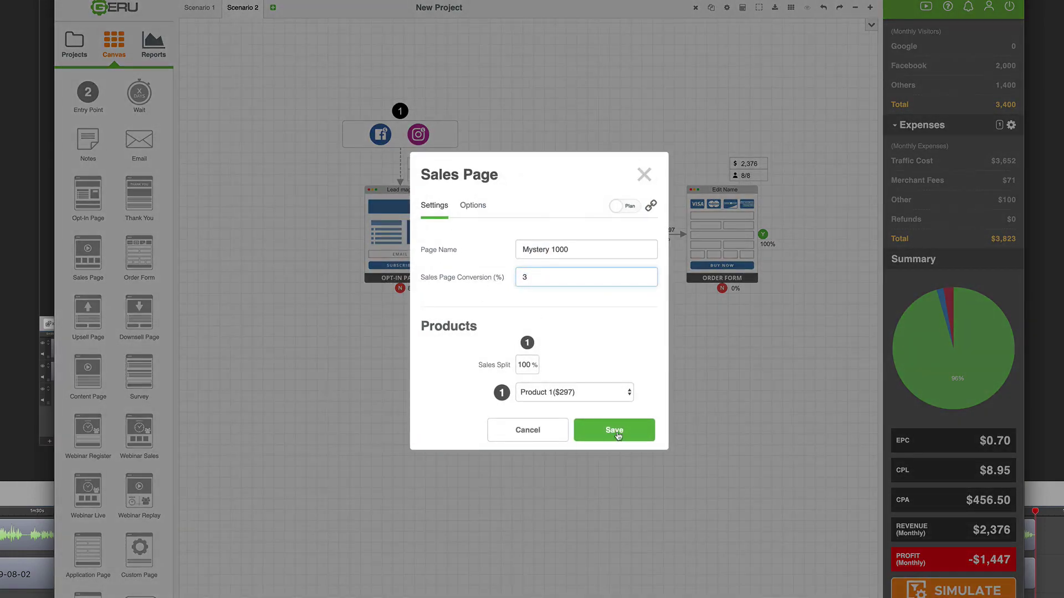
left_click(614, 432)
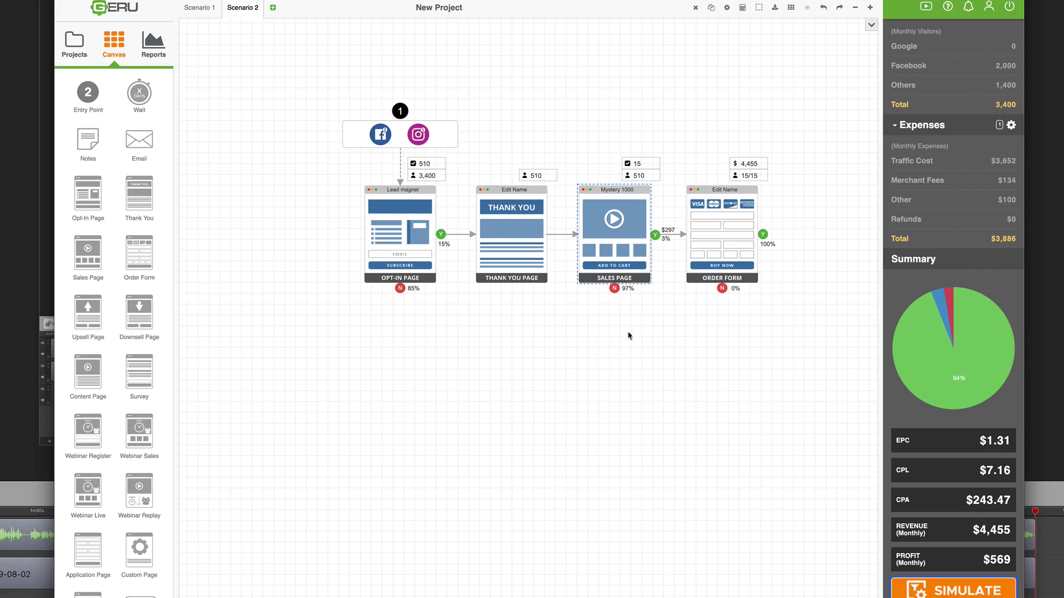
left_click_drag(966, 437, 1009, 562)
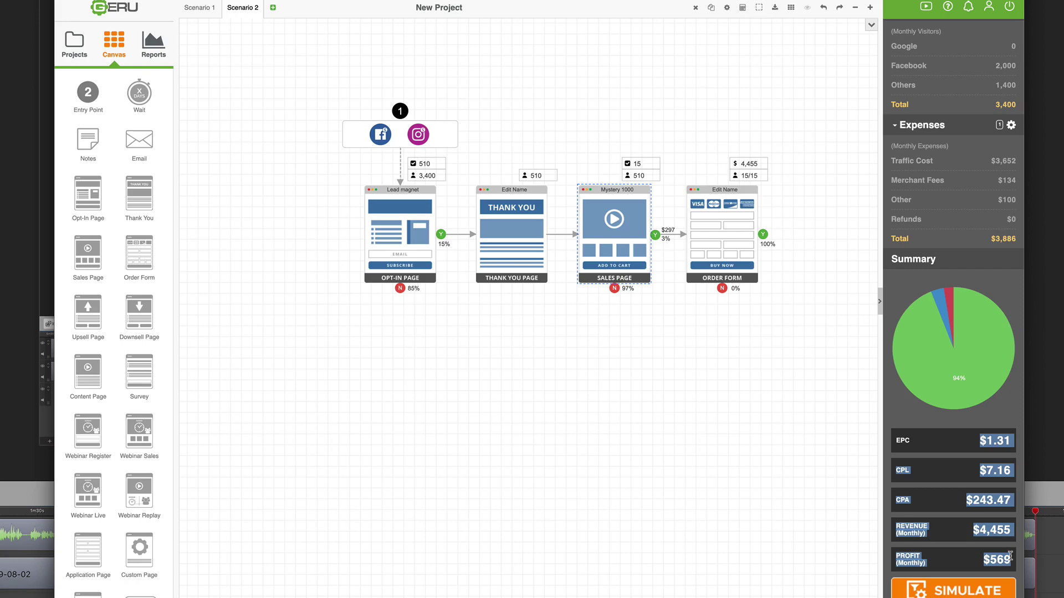
Step: Delete the Mystery 1000 sales page, move the Order Form into its place, and review the summary figures
left_click(522, 335)
left_click(622, 244)
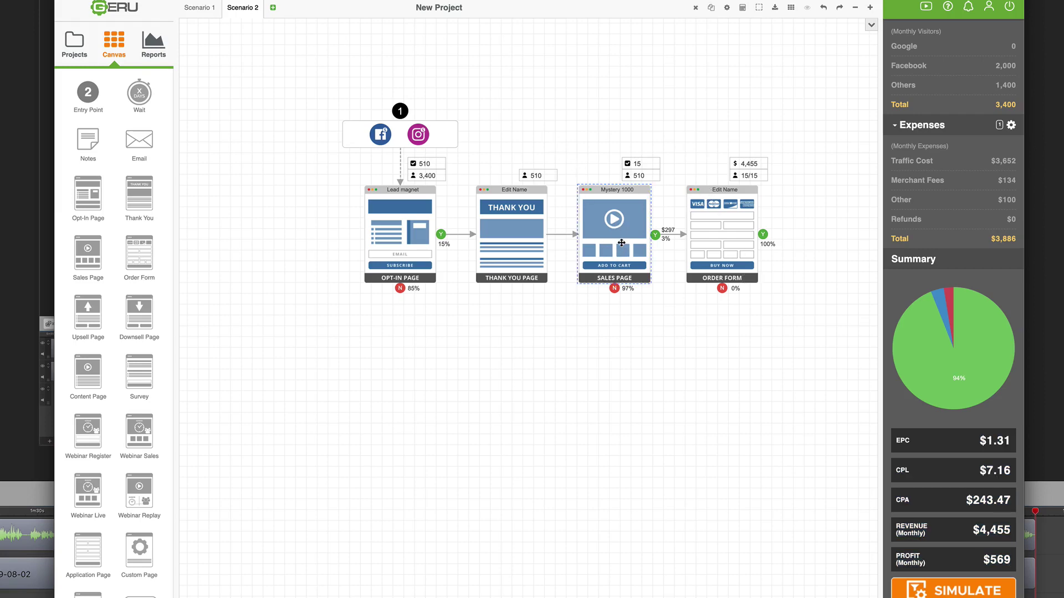
key("Delete")
left_click_drag(708, 247, 599, 254)
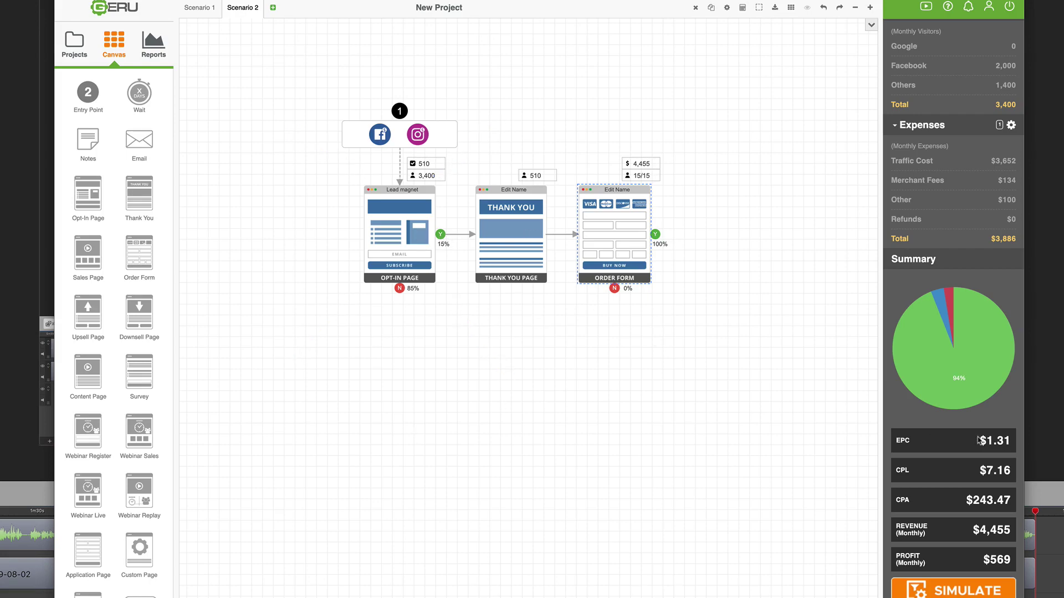
left_click_drag(982, 442, 986, 560)
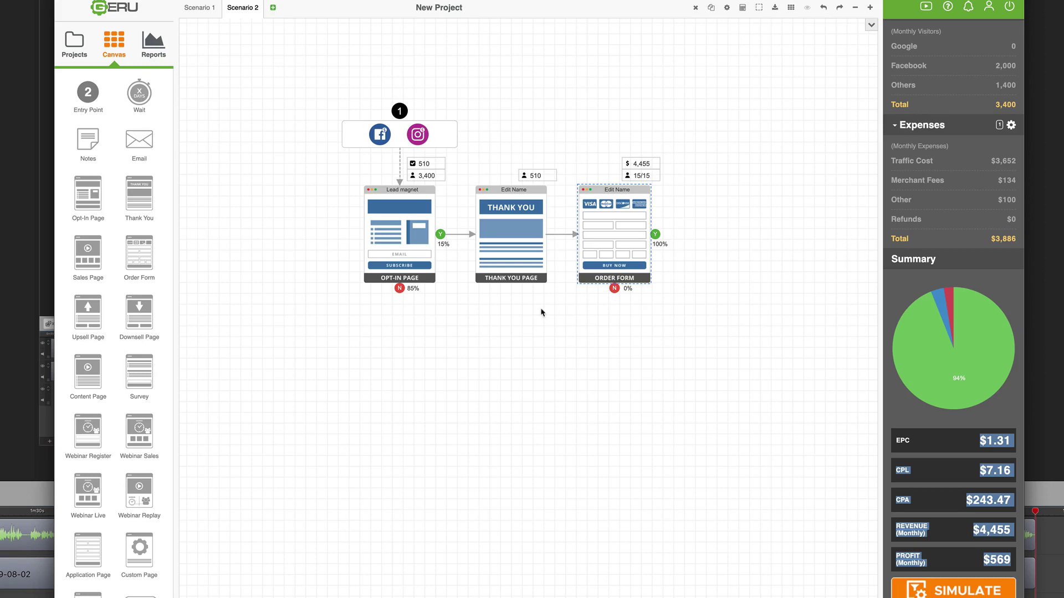
left_click(930, 470)
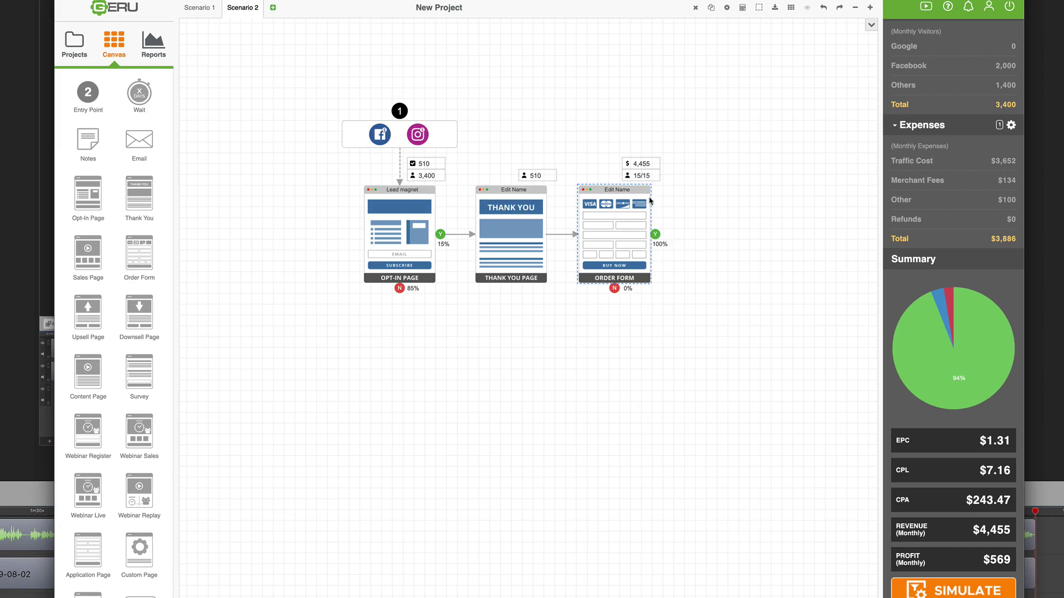
Step: Delete the Thank You page and Order Form, and add a Survey after the opt-in page
left_click(507, 236)
key("Delete")
left_click(620, 243)
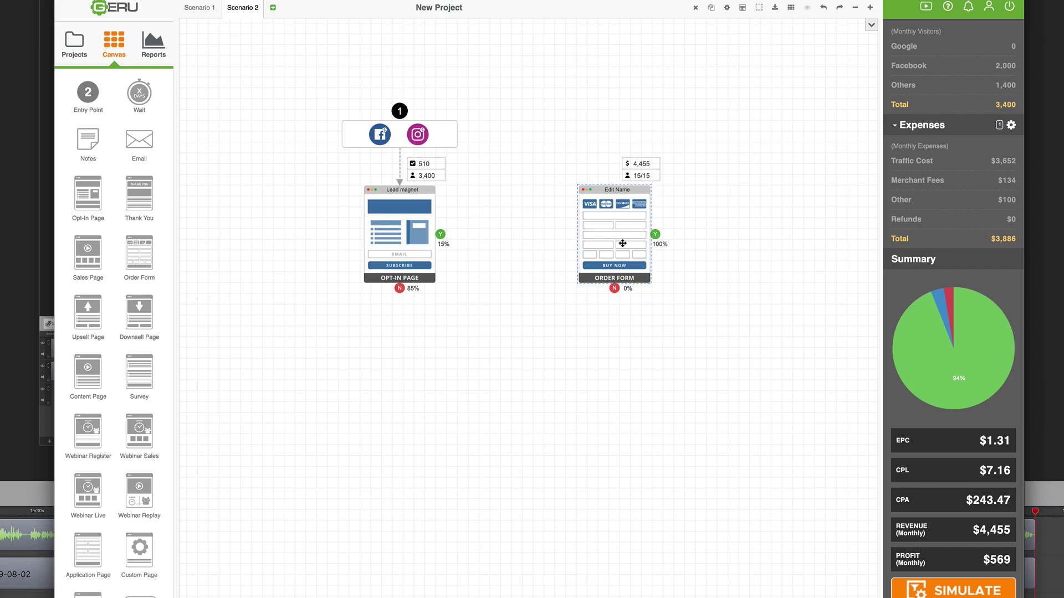
key("Delete")
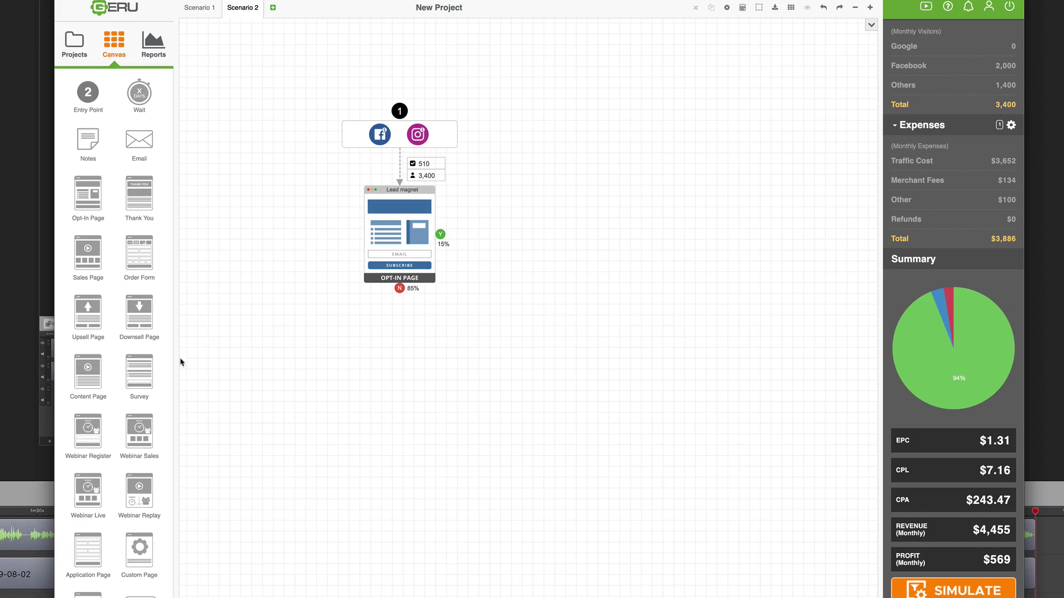
scroll(135, 397, "down", 1)
scroll(135, 397, "down", 3)
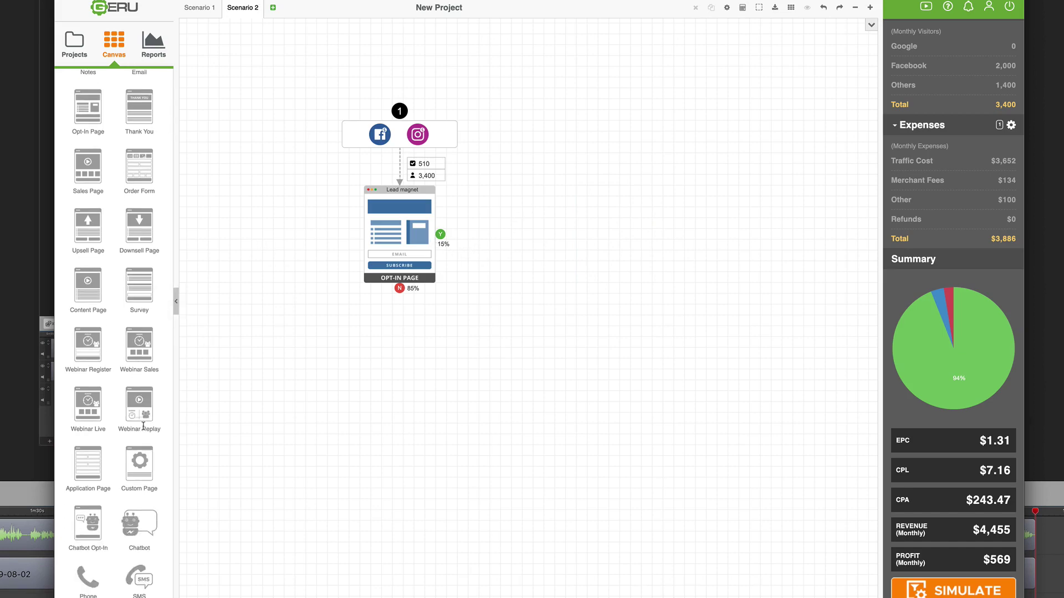
scroll(143, 427, "up", 1)
left_click_drag(139, 299, 504, 237)
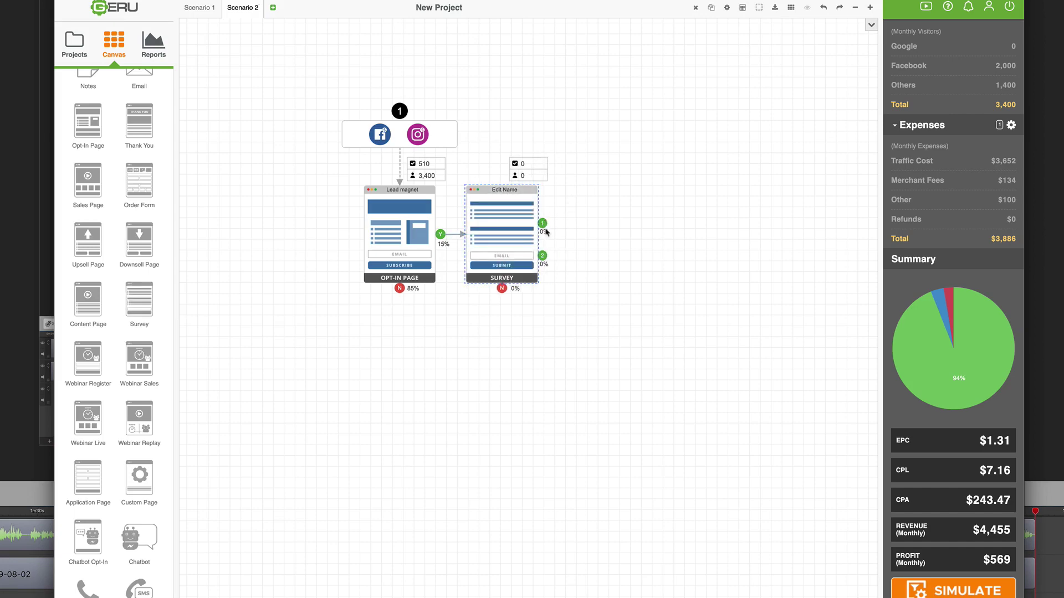
Step: Add a Sales Page with Order Form and an Email, routing survey answer 1 and 2 to them
left_click_drag(86, 186, 650, 167)
left_click_drag(767, 185, 729, 184)
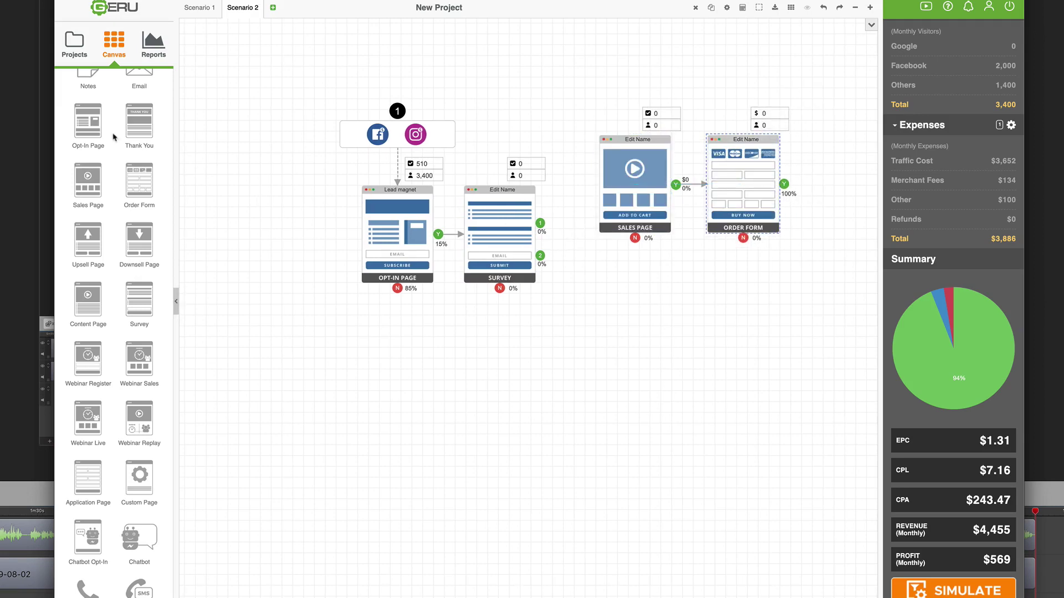
scroll(136, 96, "up", 1)
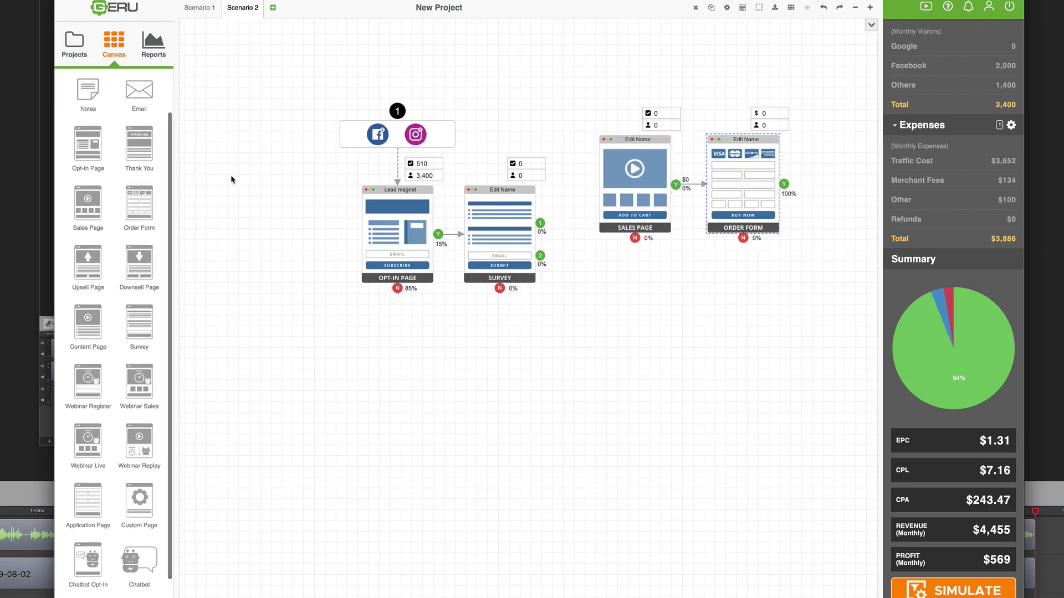
left_click_drag(142, 93, 619, 347)
left_click_drag(542, 222, 631, 183)
left_click_drag(541, 257, 618, 344)
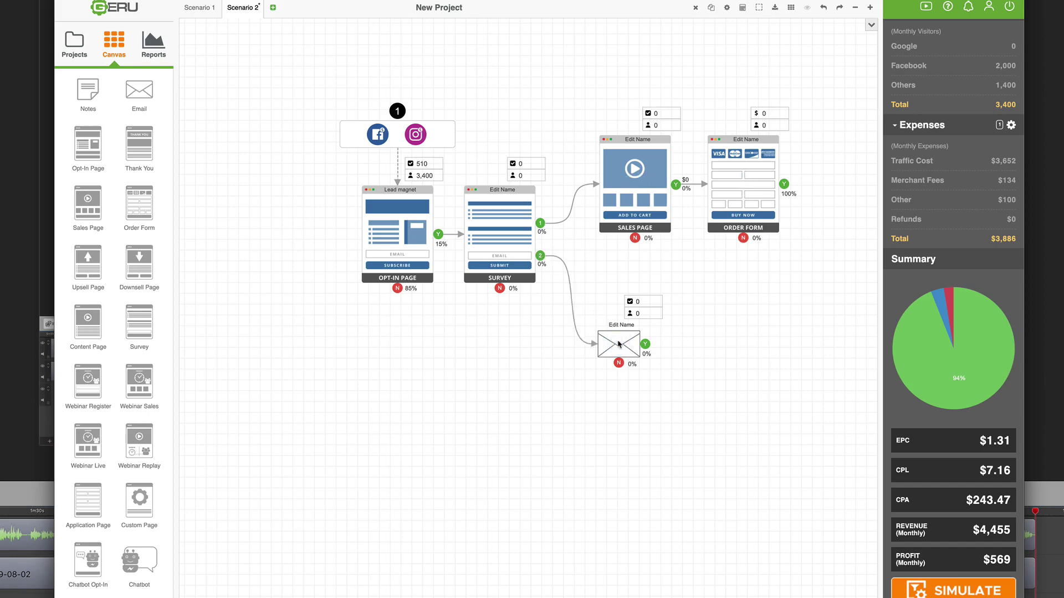
double_click(515, 247)
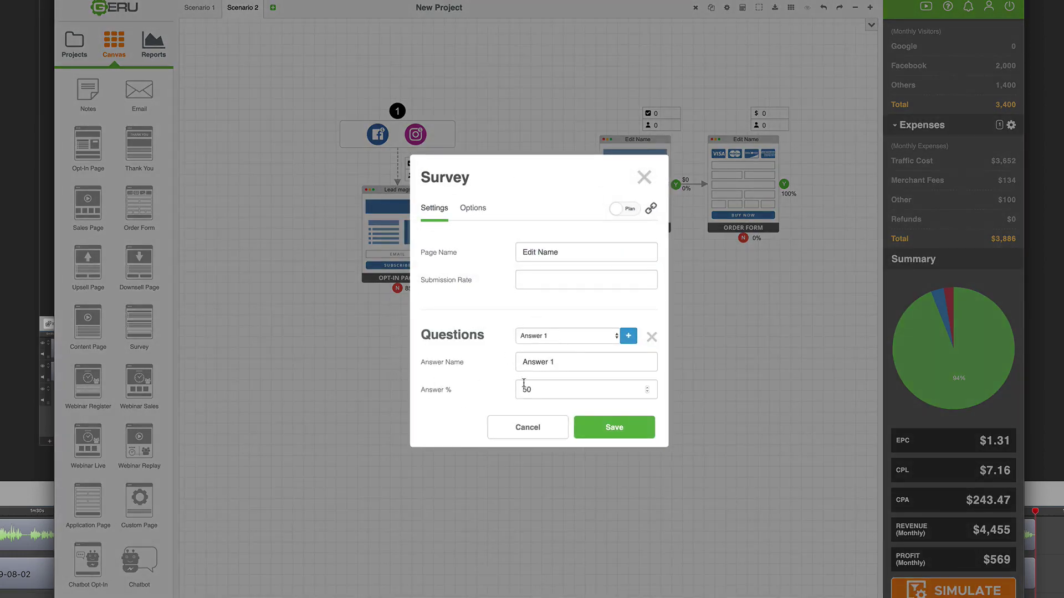
left_click(538, 429)
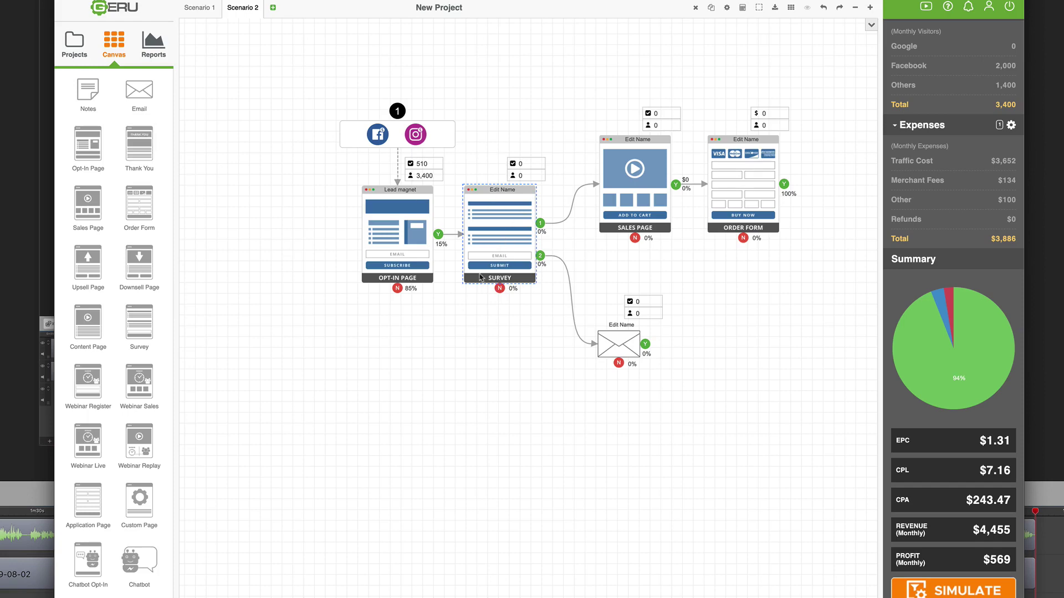
Step: Add a second Email on the survey's No path, linking its Y path to the Sales Page
left_click_drag(142, 93, 500, 338)
left_click_drag(500, 288, 501, 348)
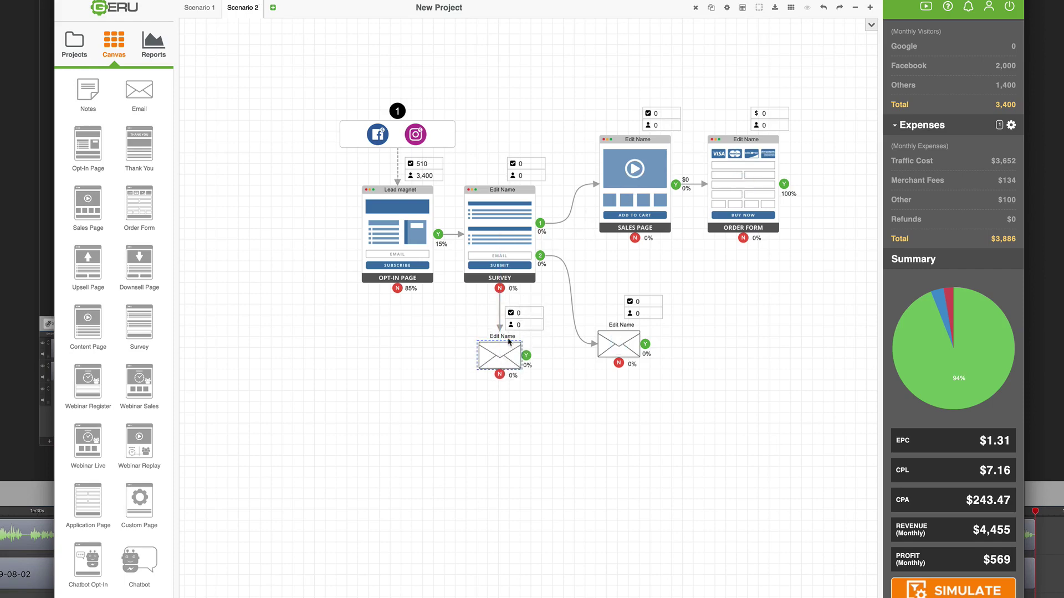
left_click_drag(527, 355, 630, 195)
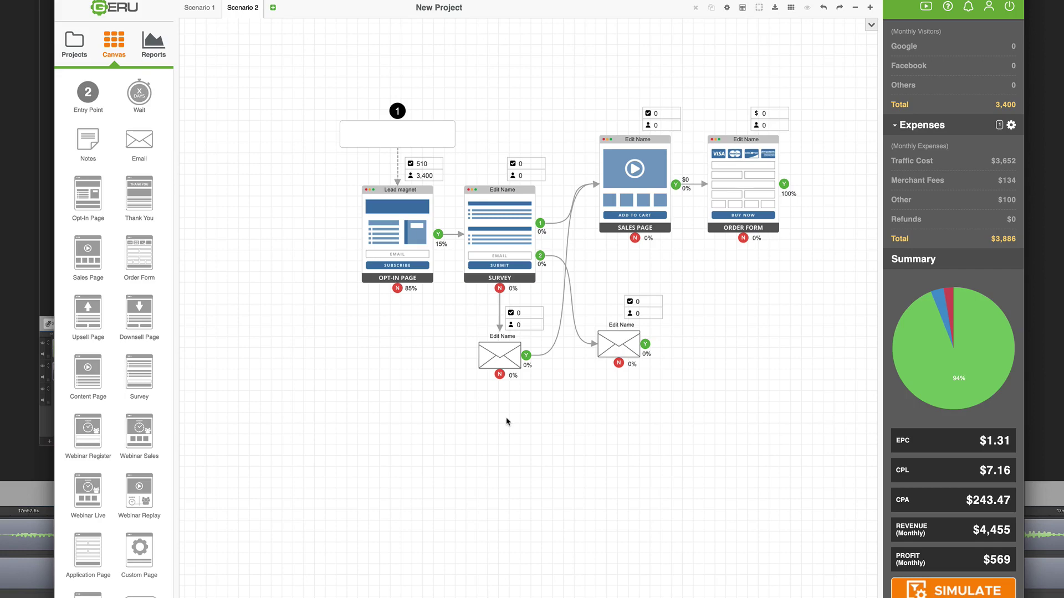
Step: Add entry point 2 and start a traffic source named Retargeting with the Retargeting type
scroll(506, 422, "down", 3)
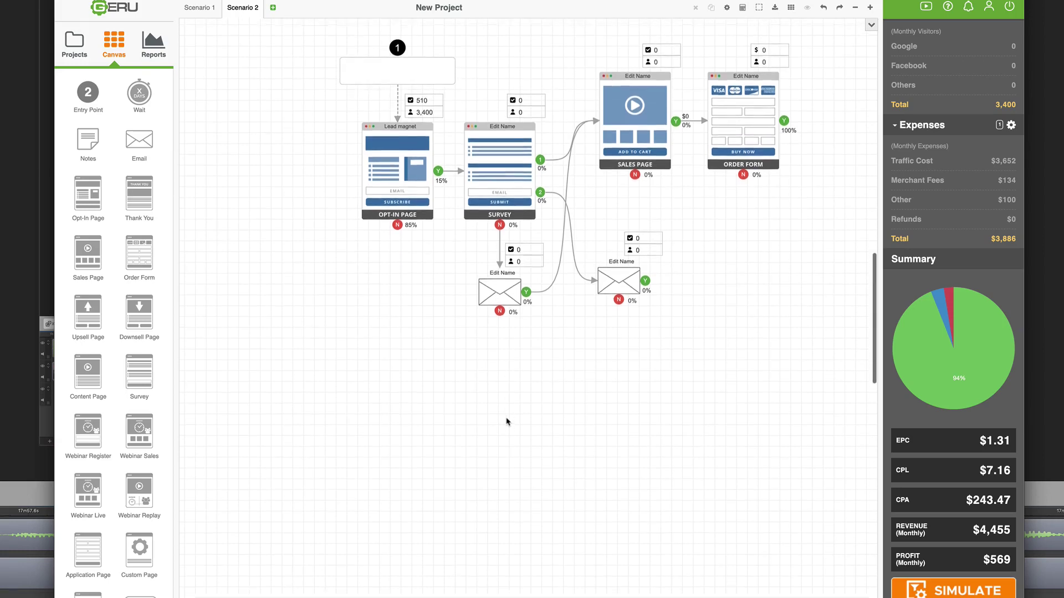
scroll(506, 422, "up", 3)
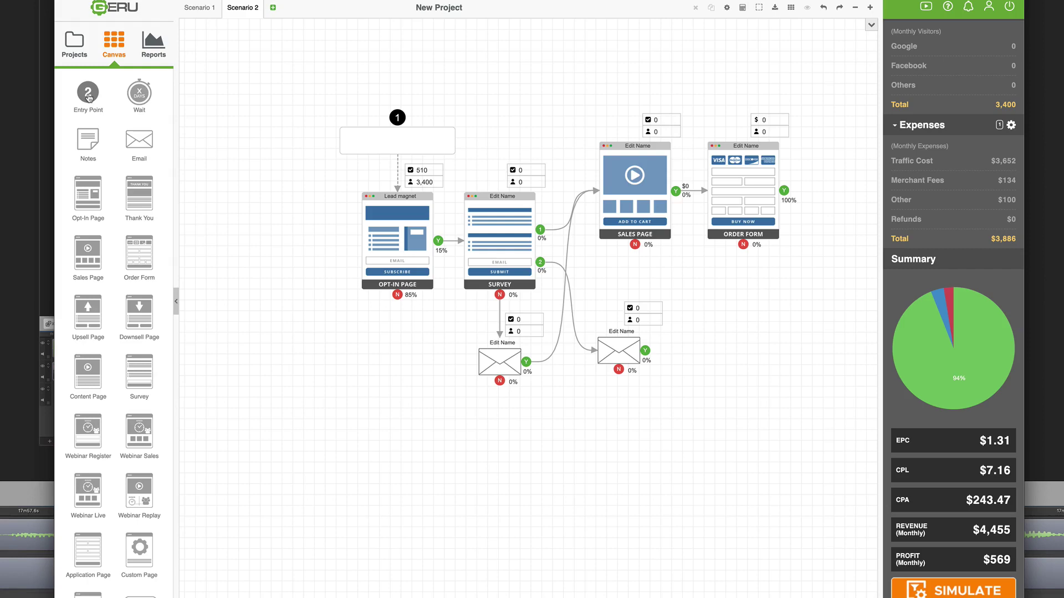
left_click_drag(89, 98, 533, 123)
left_click(559, 113)
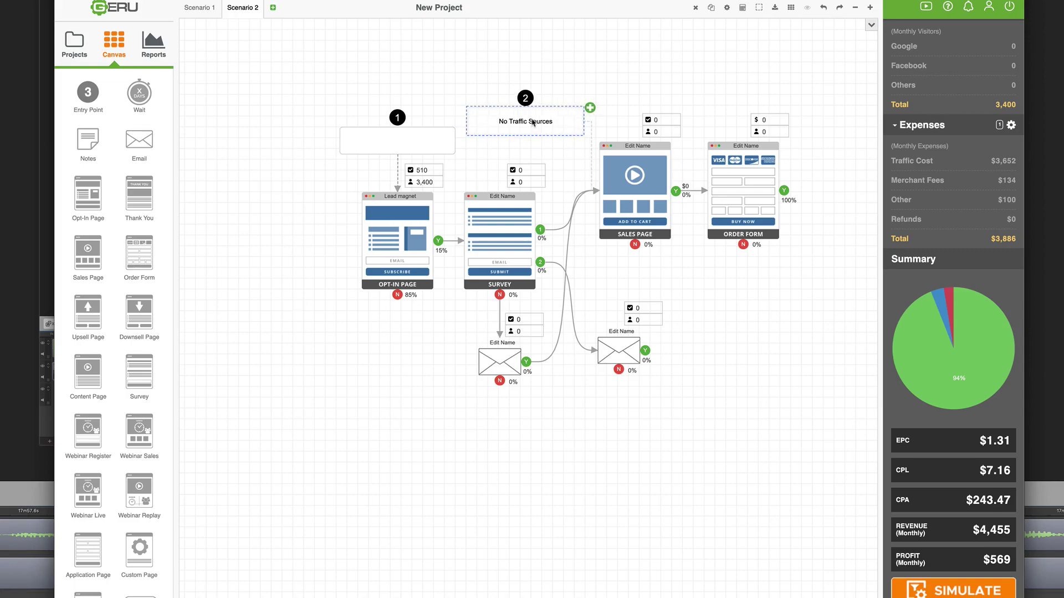
left_click(591, 109)
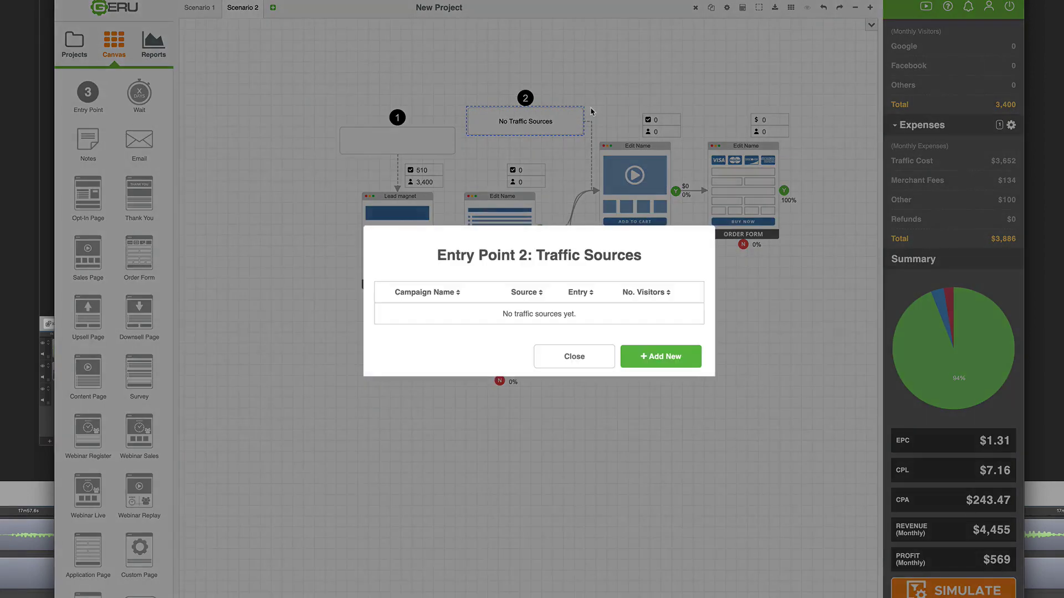
left_click(660, 360)
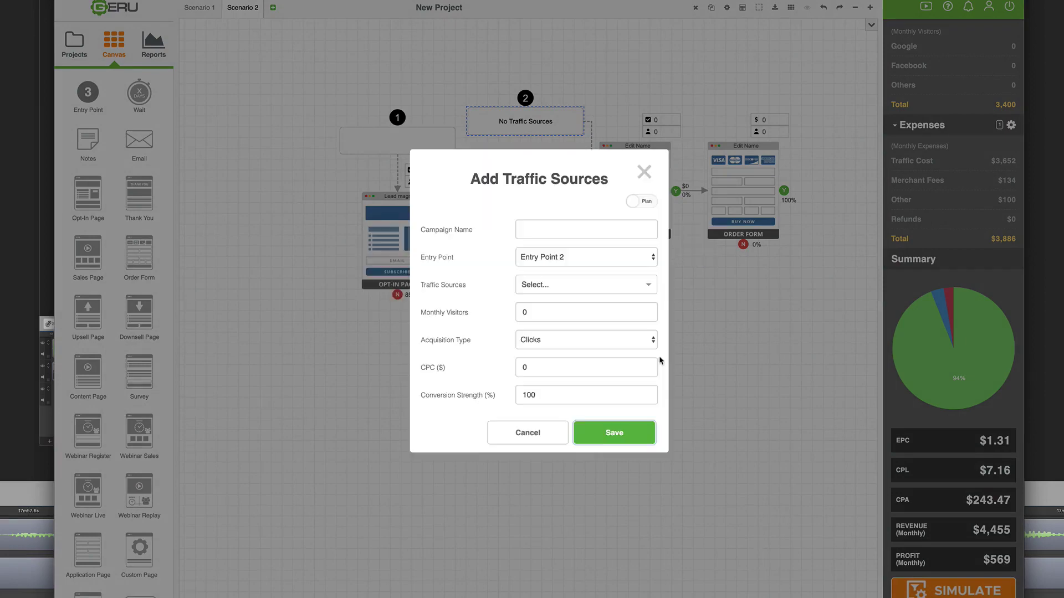
left_click(578, 232)
type("Retargeting")
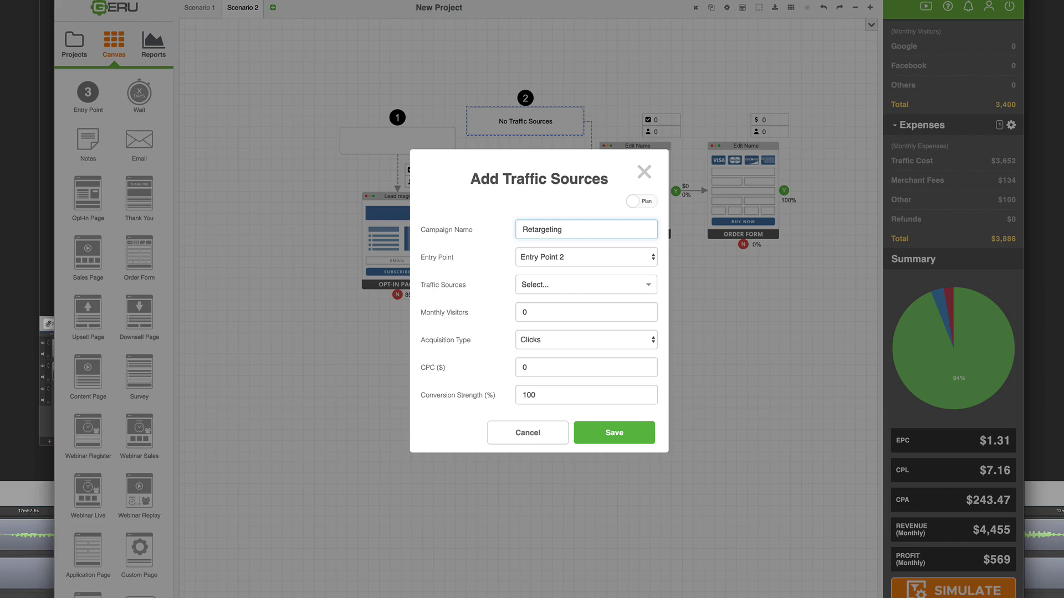
left_click(549, 287)
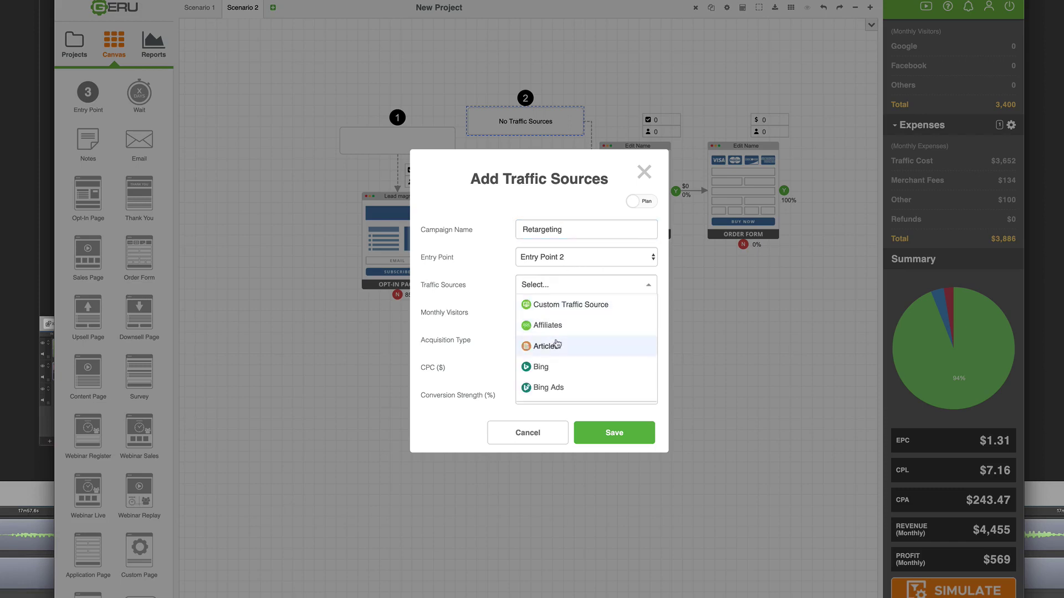
scroll(557, 345, "down", 5)
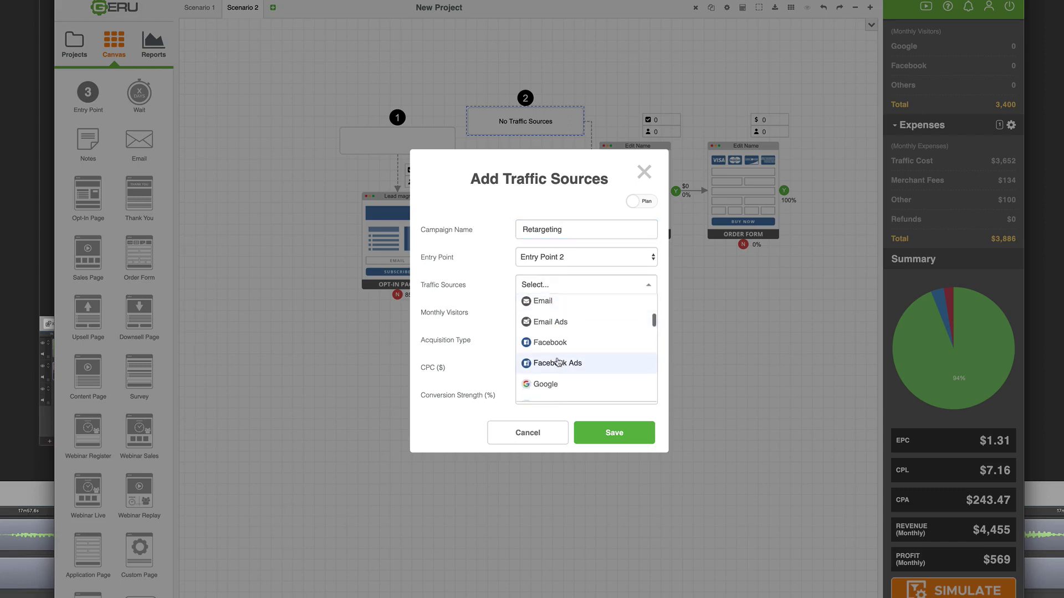
scroll(557, 361, "down", 10)
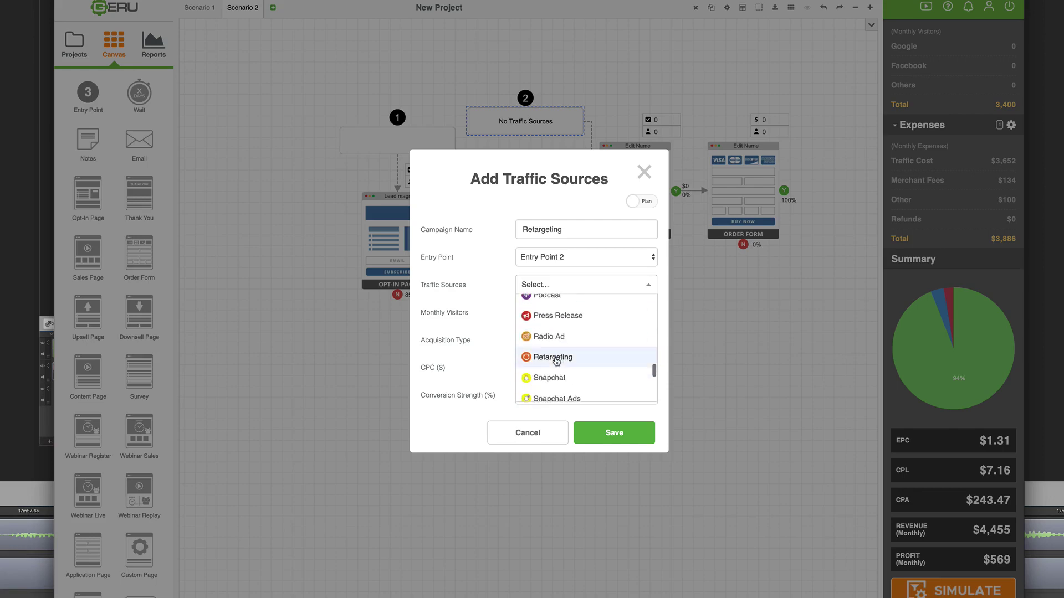
left_click(556, 358)
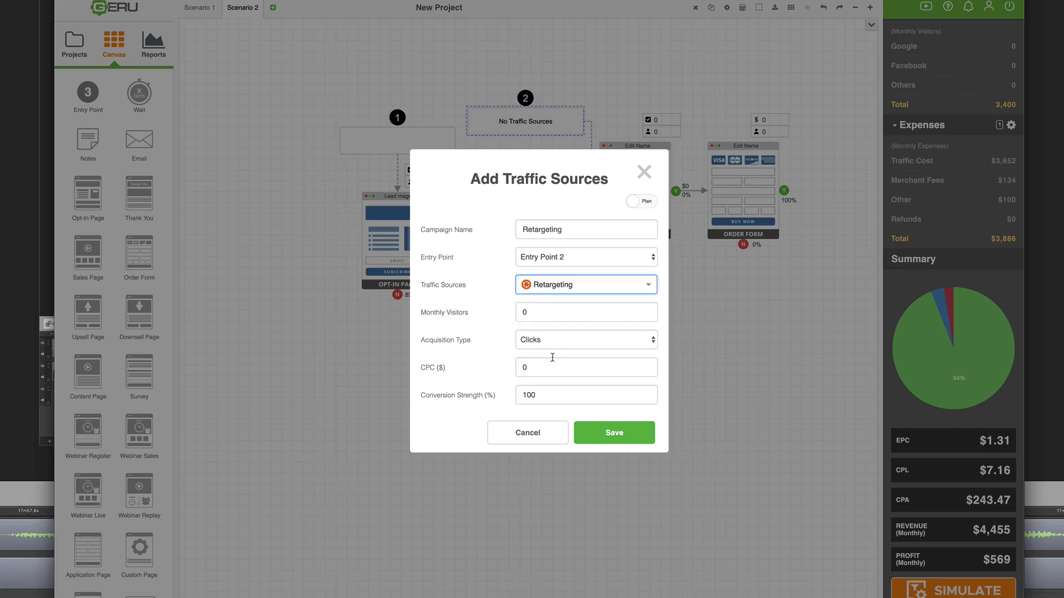
Step: Set the Retargeting source to 400 monthly visitors at $1 CPC and save
left_click(519, 311)
type("400")
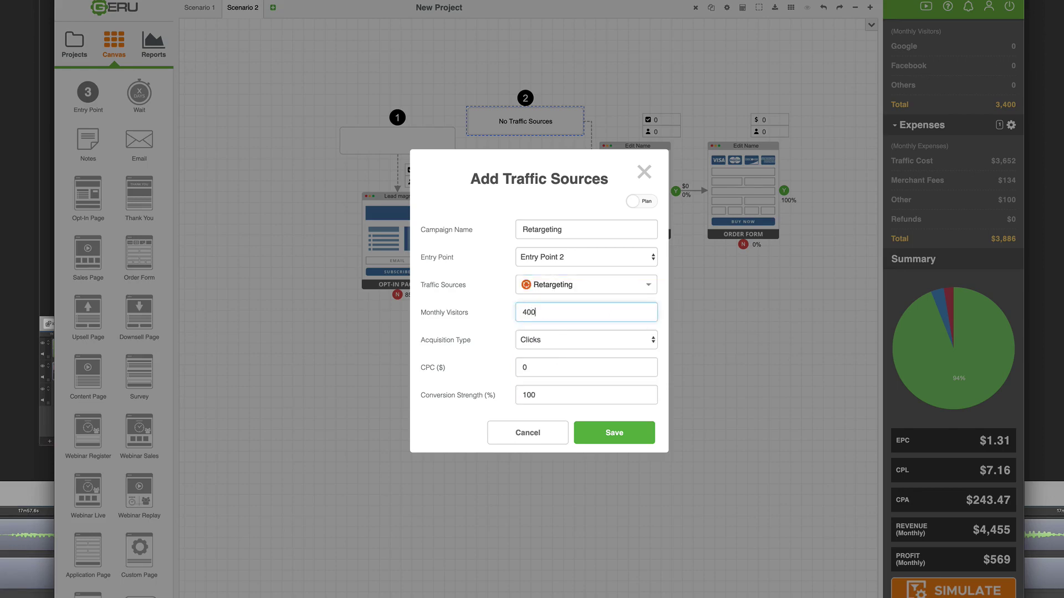
left_click(521, 367)
type("1")
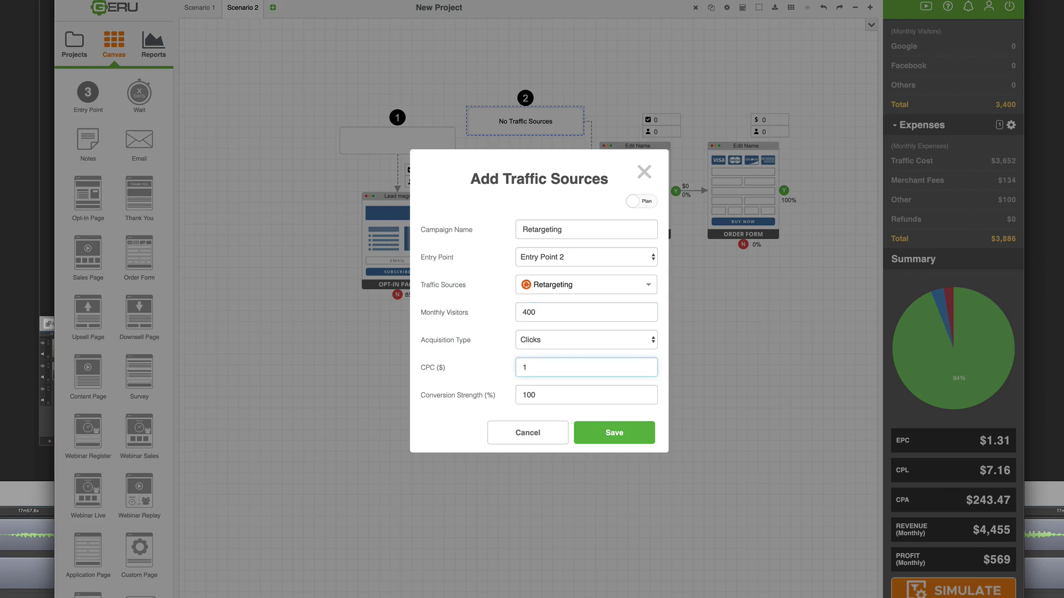
left_click(614, 433)
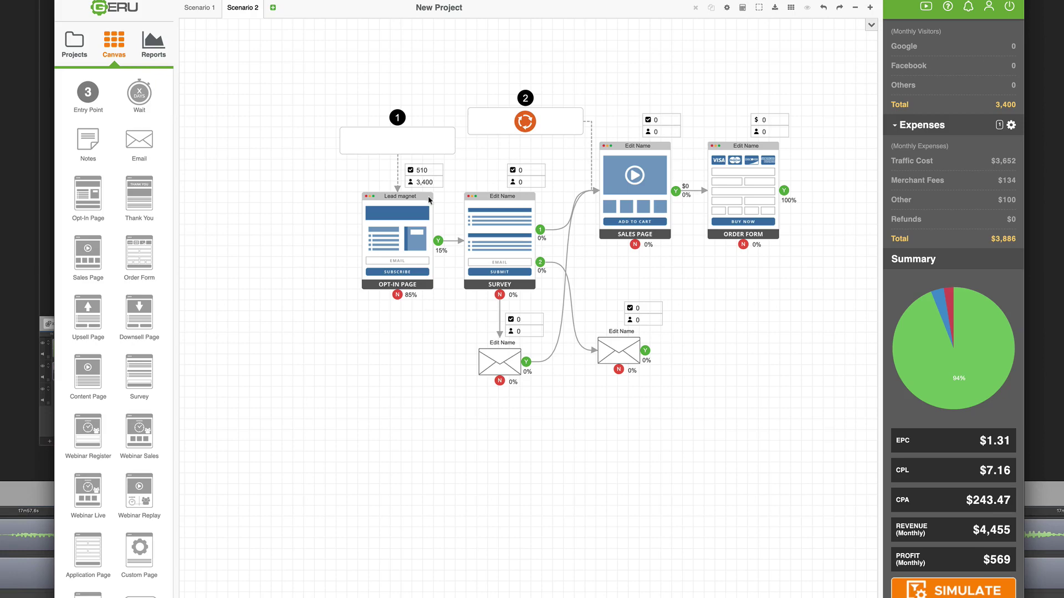
Step: Shift Entry Point 1 further left and place a third entry point on the canvas
left_click_drag(416, 144, 323, 145)
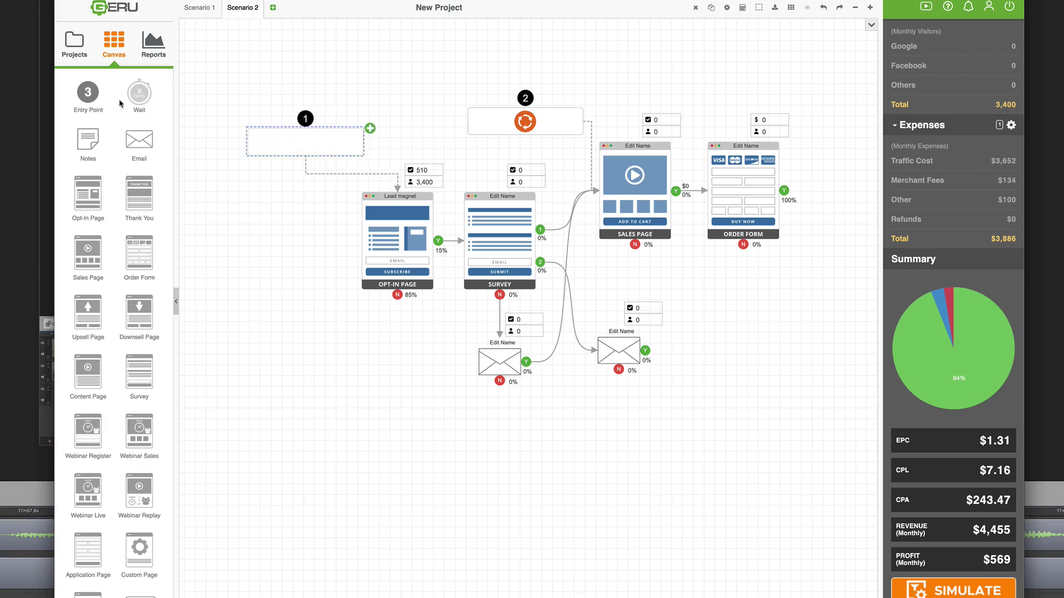
left_click_drag(88, 92, 391, 87)
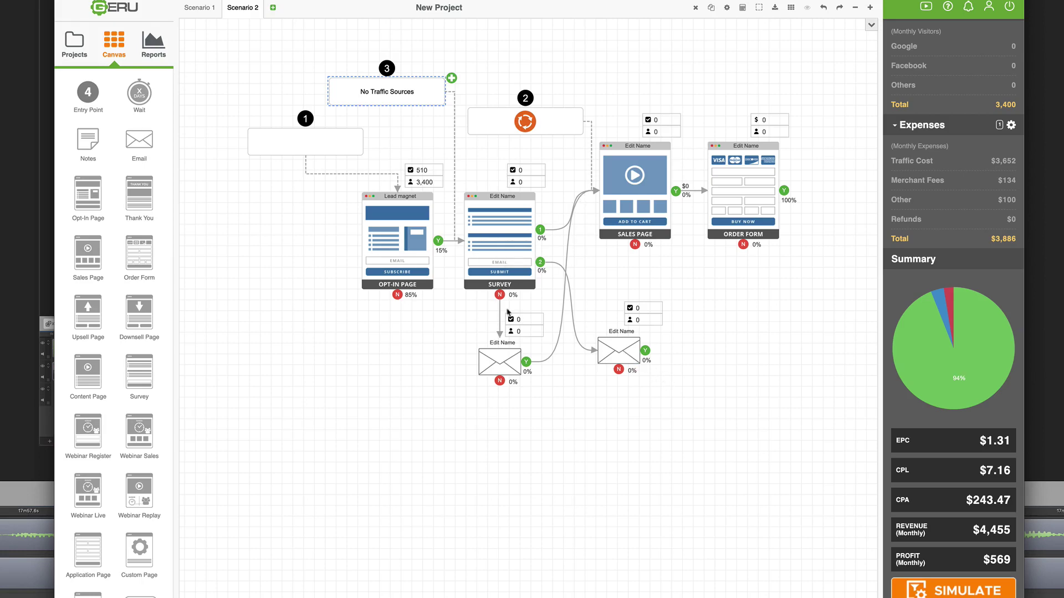
left_click(451, 80)
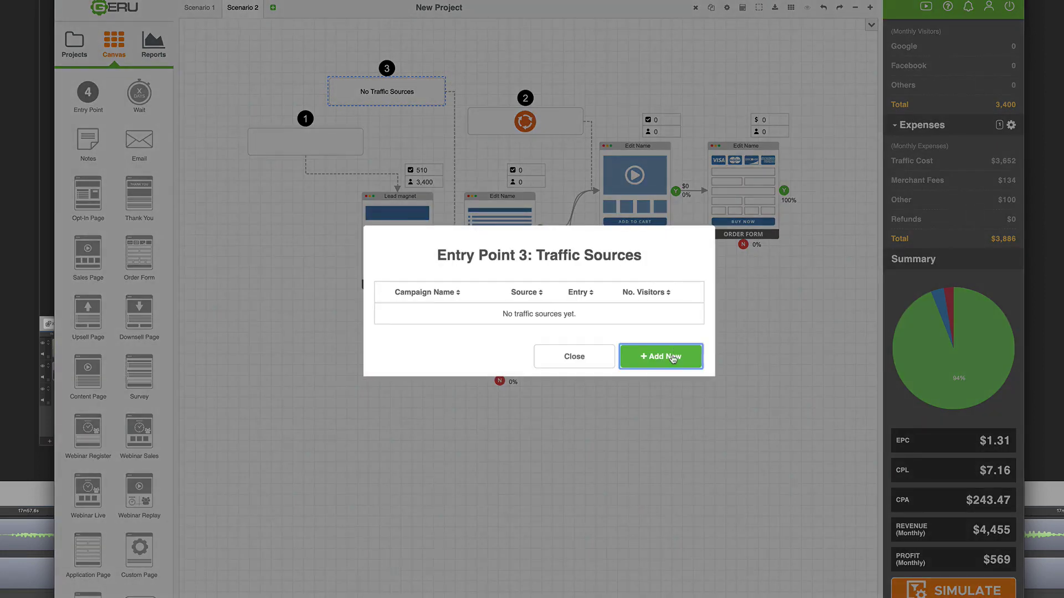
Step: Add a new traffic source to entry point 3 named 'Retargeting' with type Retargeting
left_click(672, 357)
left_click(554, 228)
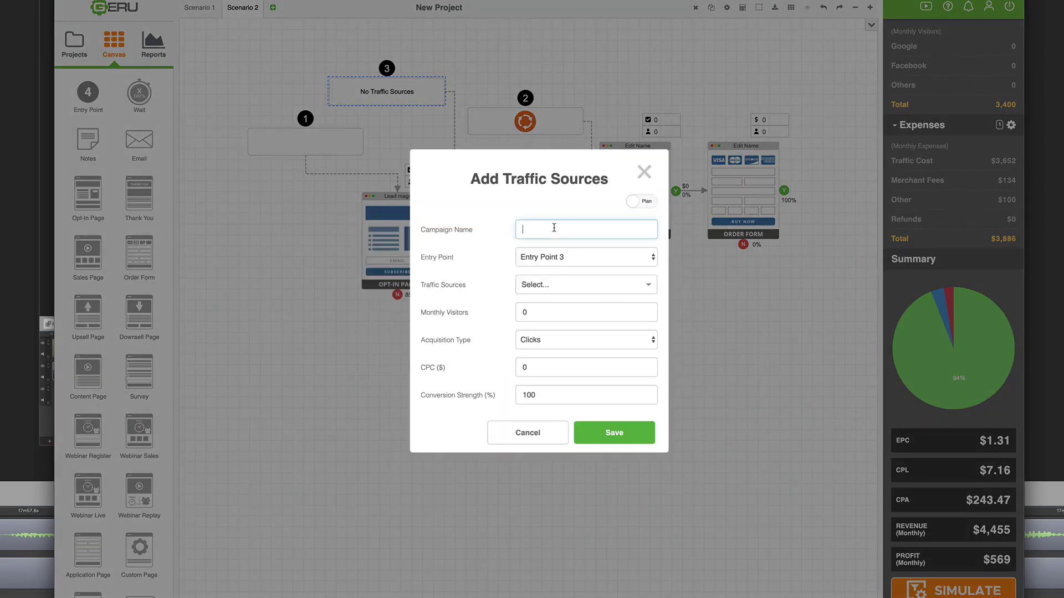
type("Retargeting")
left_click(566, 286)
scroll(574, 327, "down", 6)
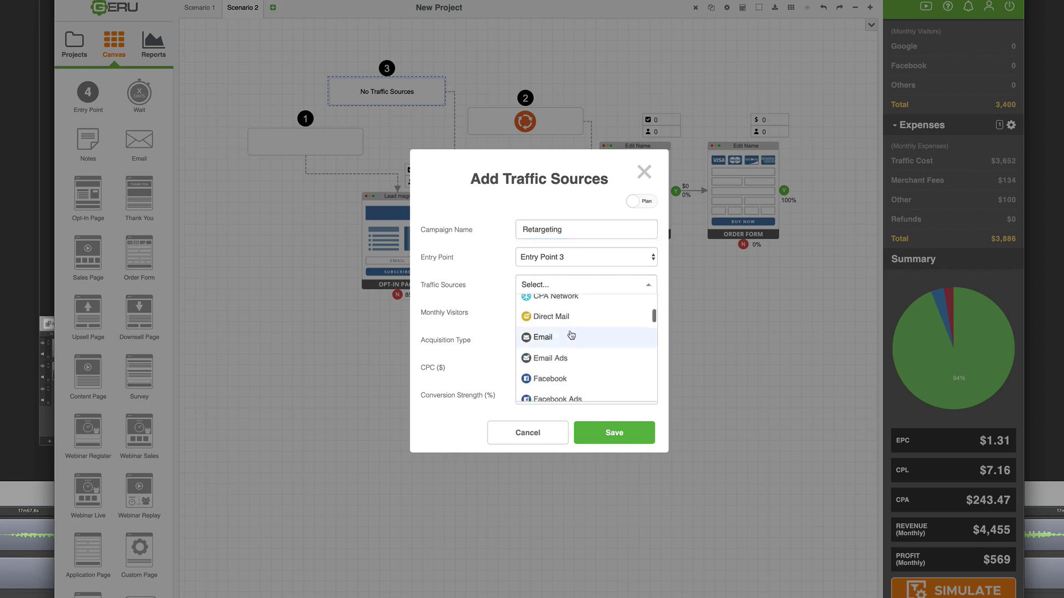
scroll(569, 335, "down", 8)
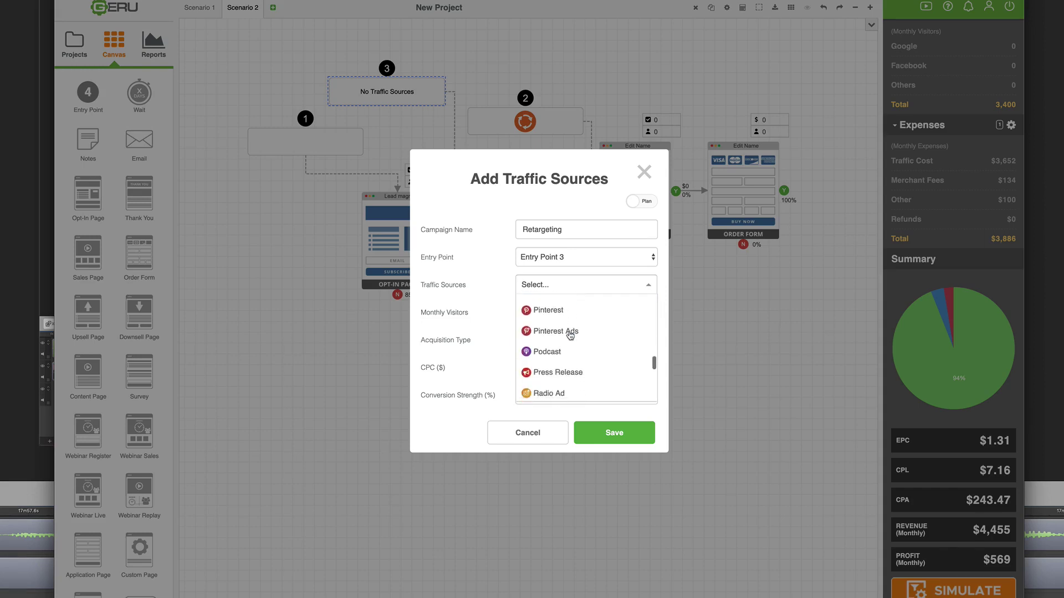
left_click(555, 348)
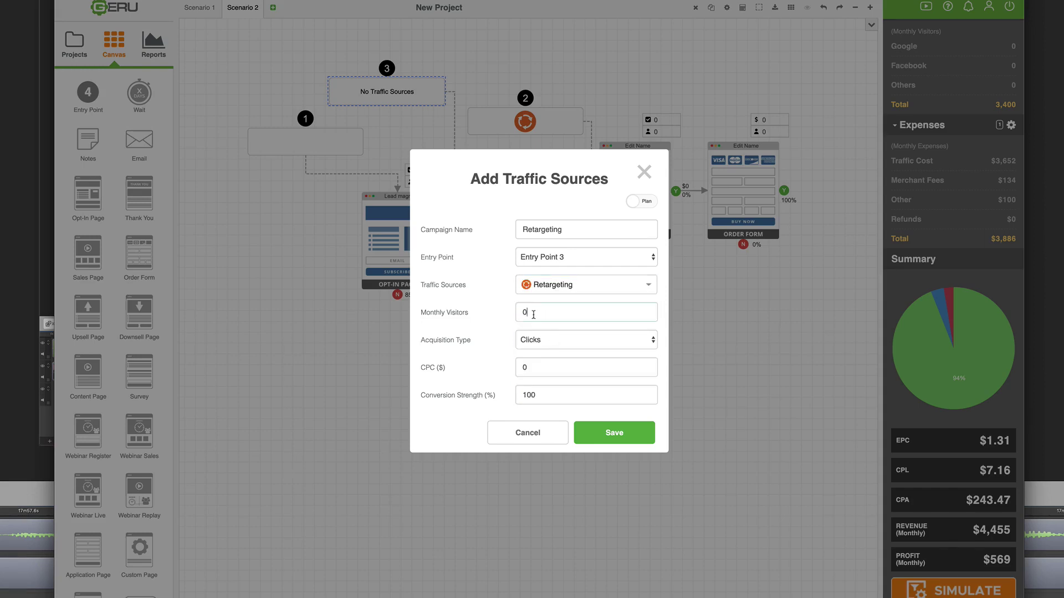
Step: Set the Retargeting source to 300 monthly visitors at $1 CPC and save it
left_click(534, 314)
key("BackSpace")
type("300")
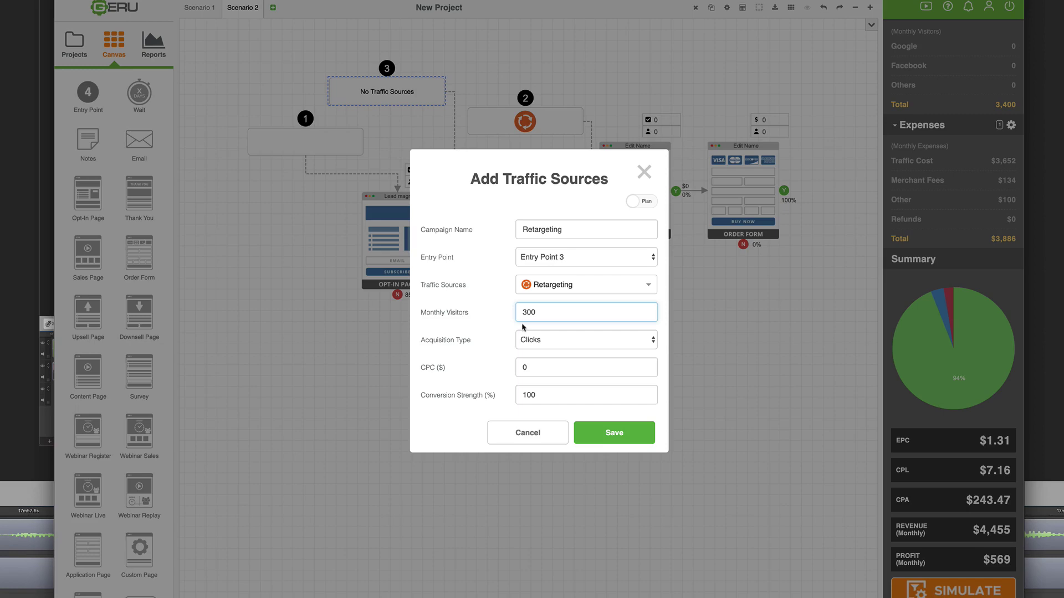
left_click(516, 368)
type("1")
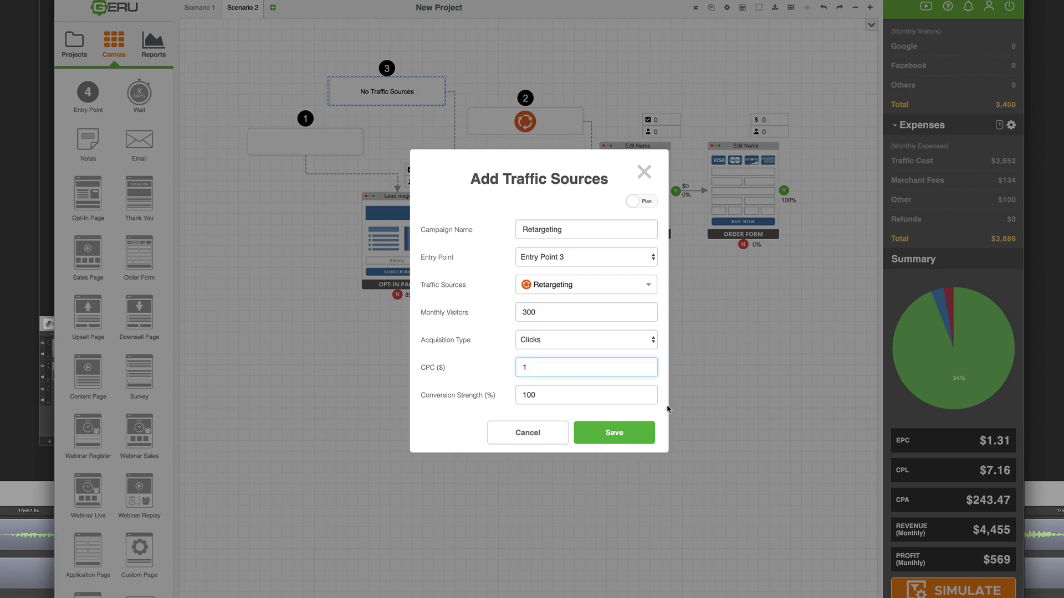
left_click(616, 438)
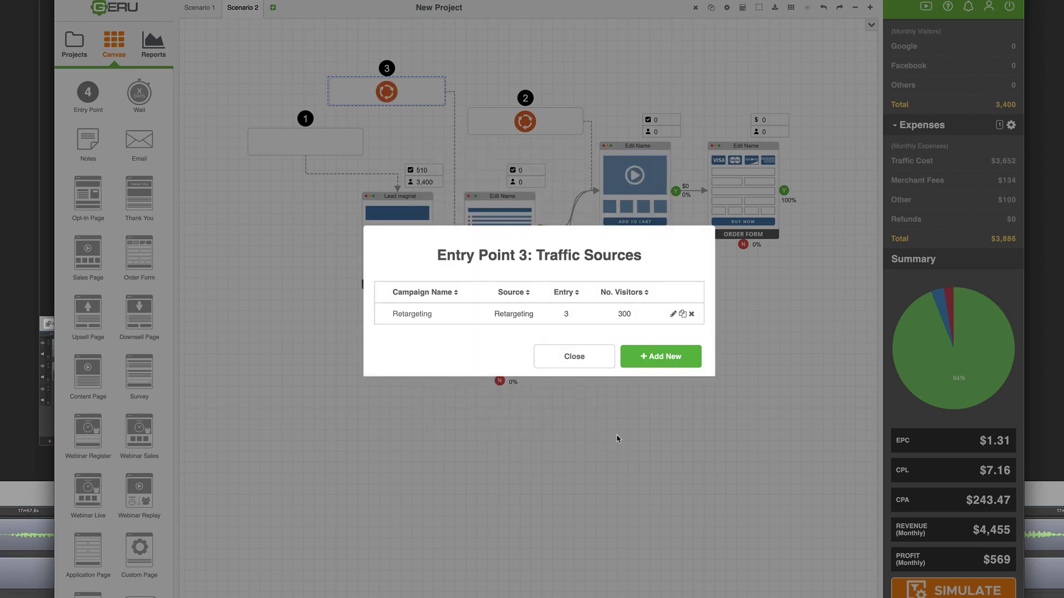
left_click(590, 363)
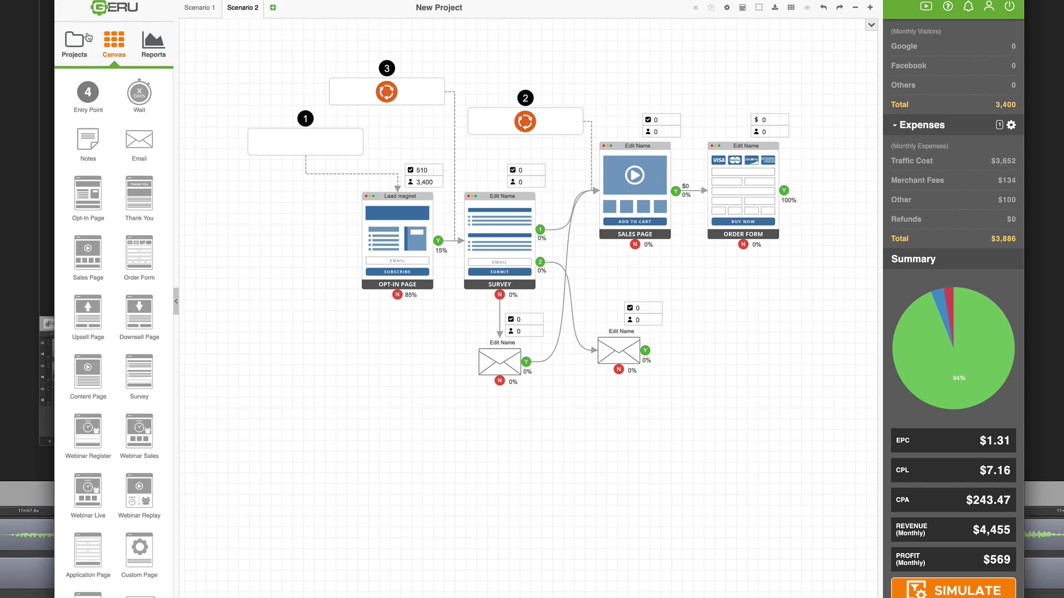
Step: Load the Sales Funnel blueprint and zoom out to show the Facebook entry through follow-up emails
left_click(74, 46)
left_click(62, 105)
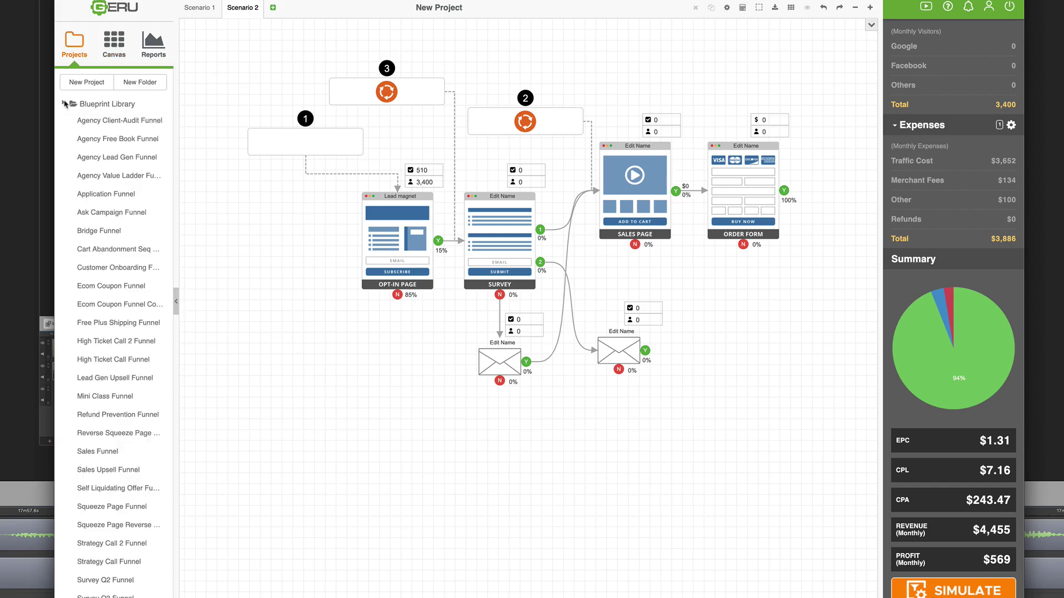
scroll(103, 355, "down", 4)
left_click(101, 352)
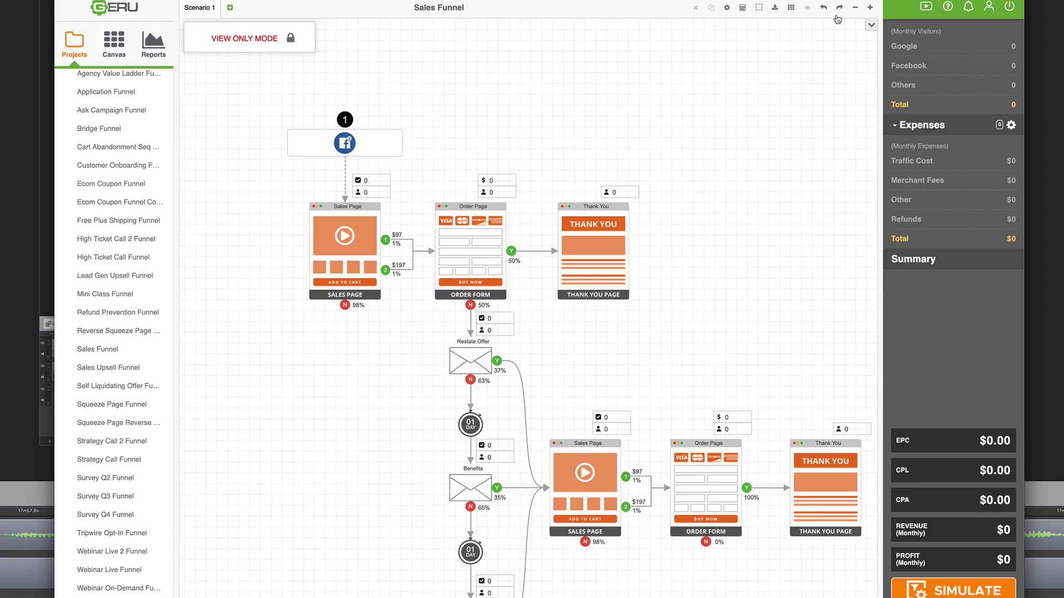
left_click(854, 8)
scroll(676, 230, "down", 3)
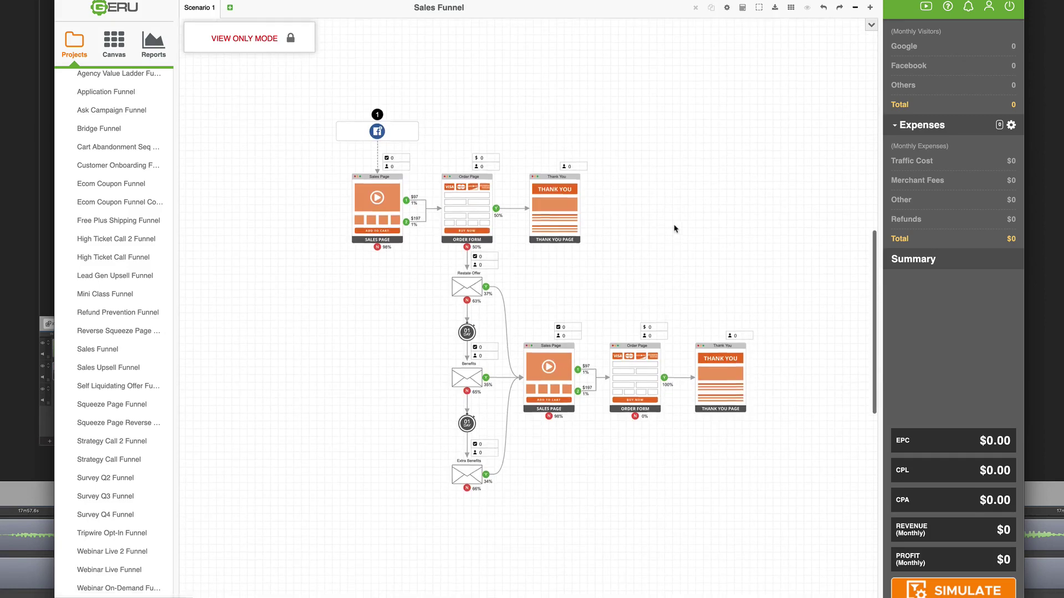